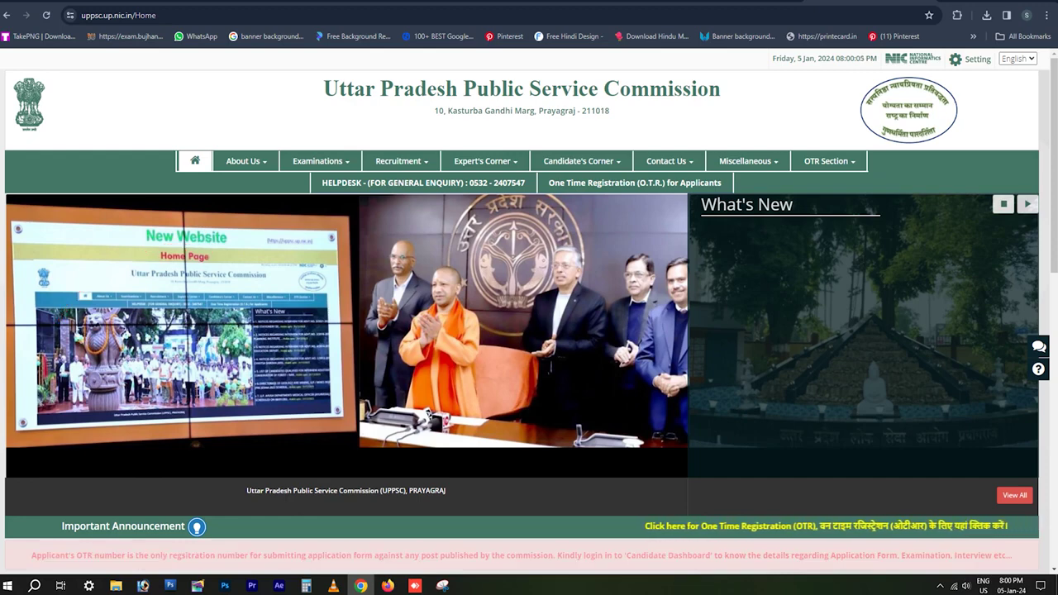
Open All Notifications/Advertisements and point out the Combined State/Upper Subordinate Services Examination row.
scroll(529, 330, down, 3)
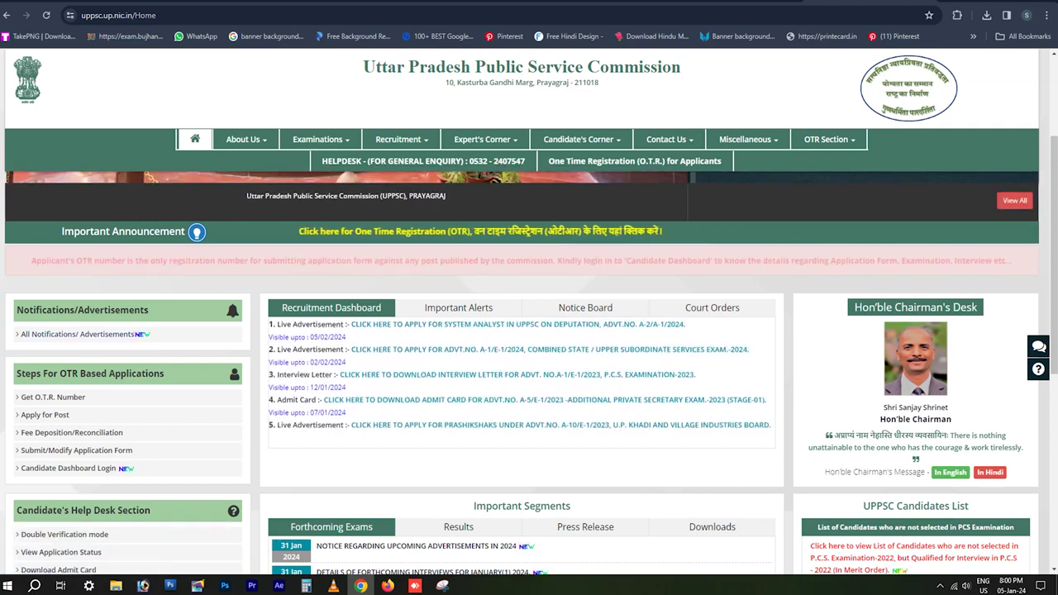
click(76, 334)
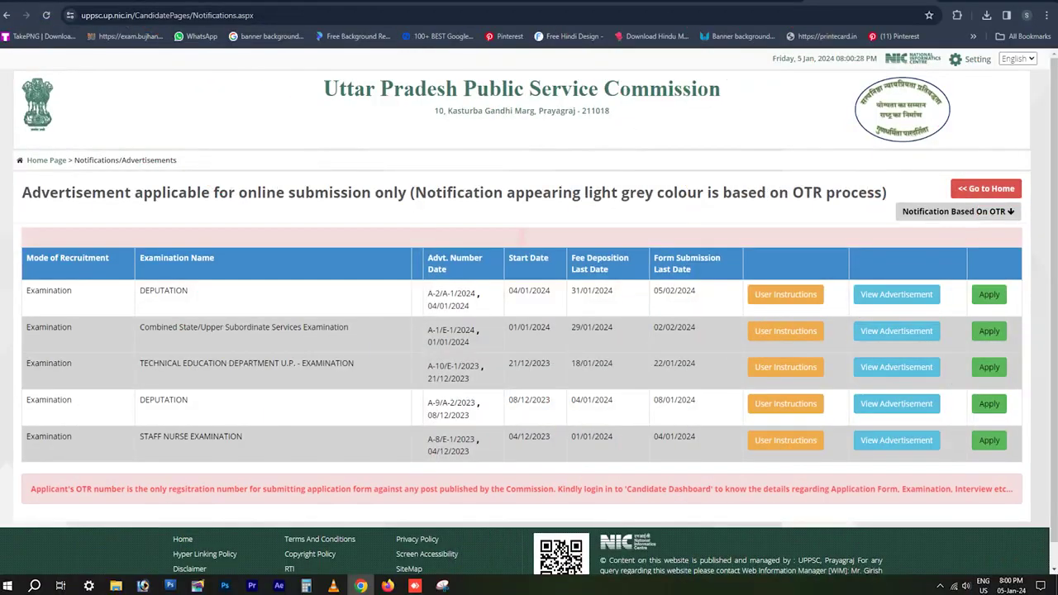
drag(140, 327, 695, 329)
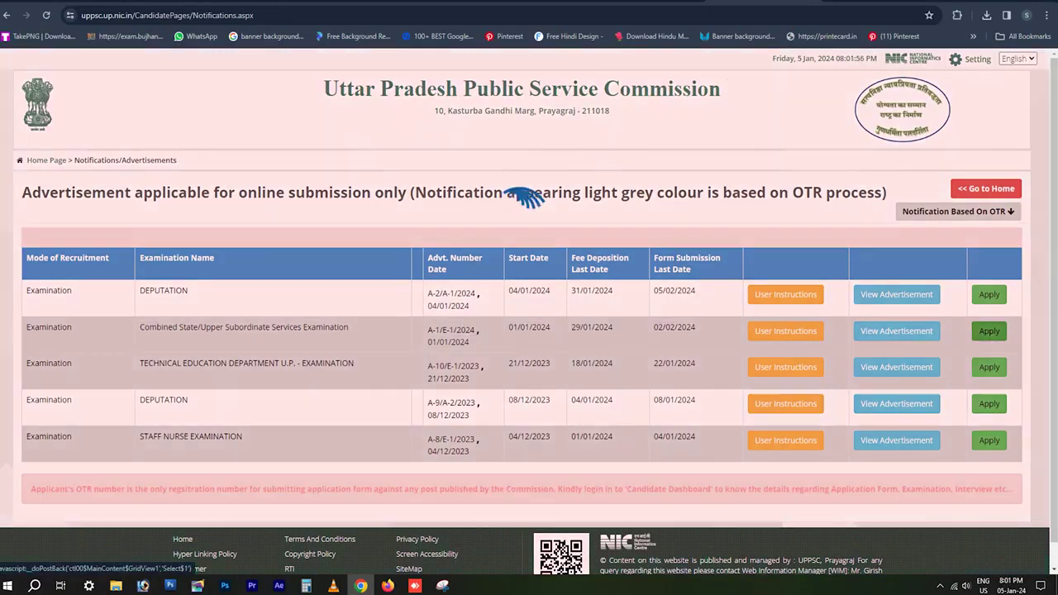
Apply for the Combined State/Upper Subordinate Services Examination, answering No to completed OTR registration.
click(988, 331)
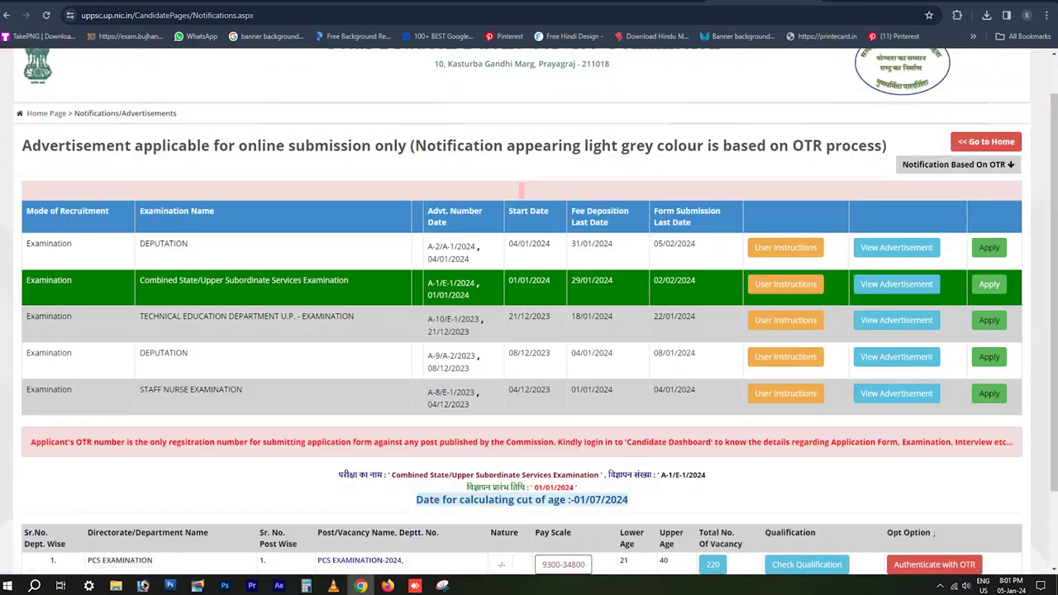
scroll(529, 330, down, 2)
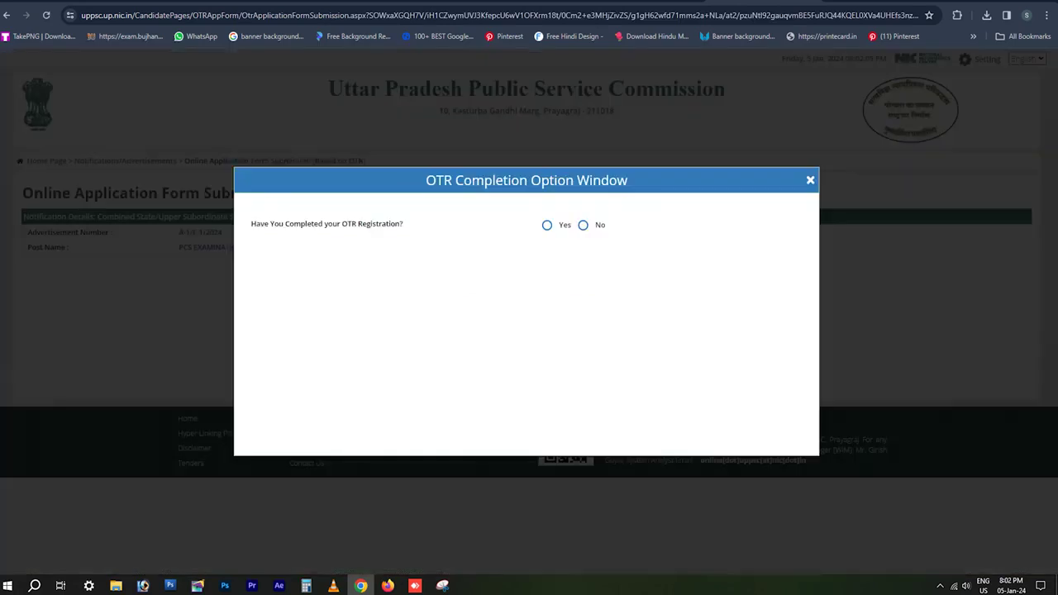
click(546, 224)
click(582, 225)
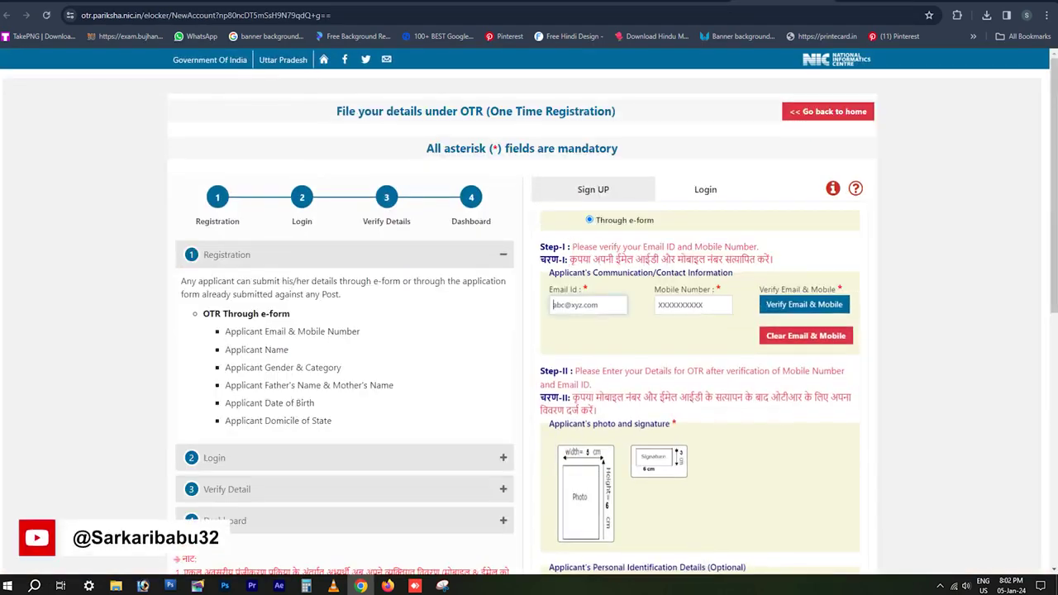
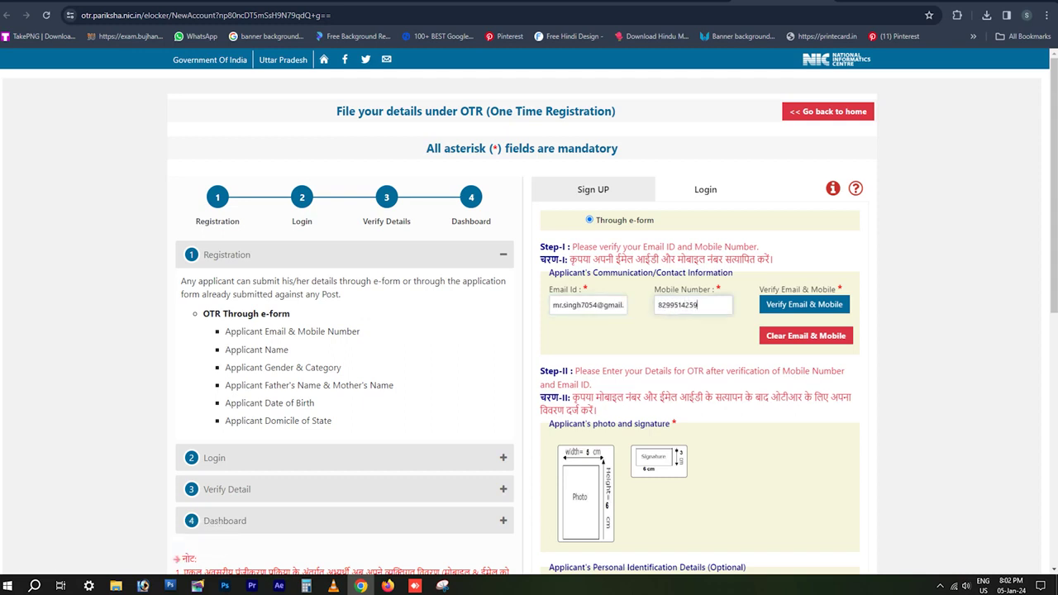
Enter the applicant's e-mail id and mobile number and submit them for verification.
key(Return)
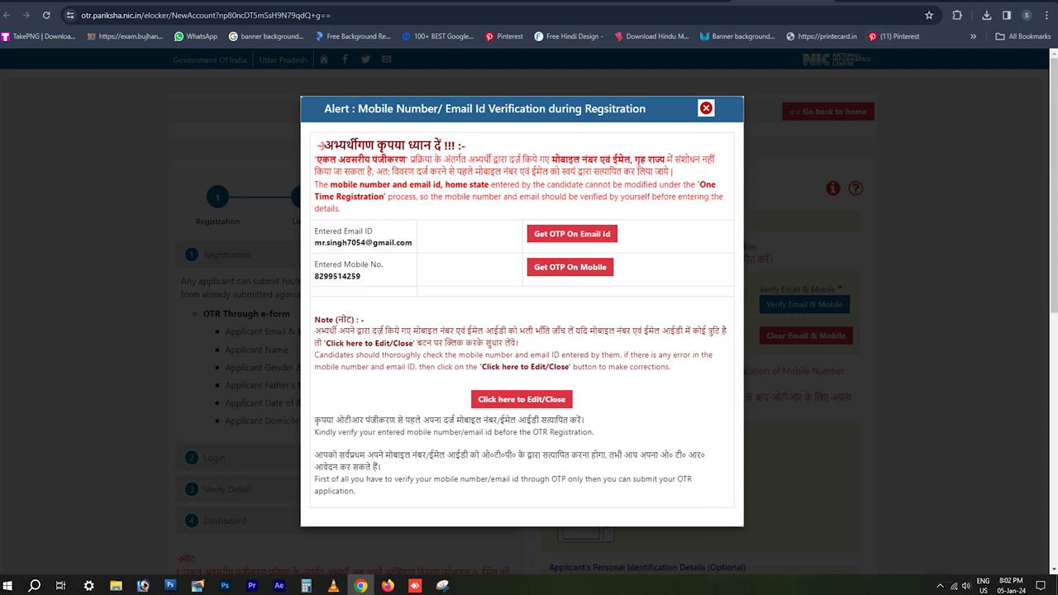
Request OTPs for the e-mail and mobile, verify both, and proceed to the OTR details.
click(572, 234)
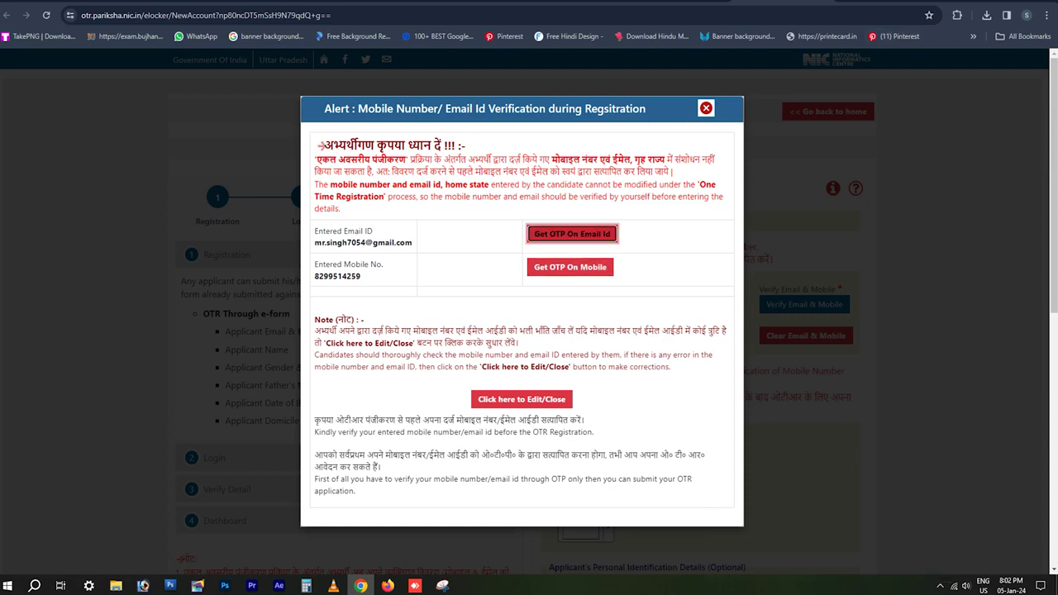
click(570, 267)
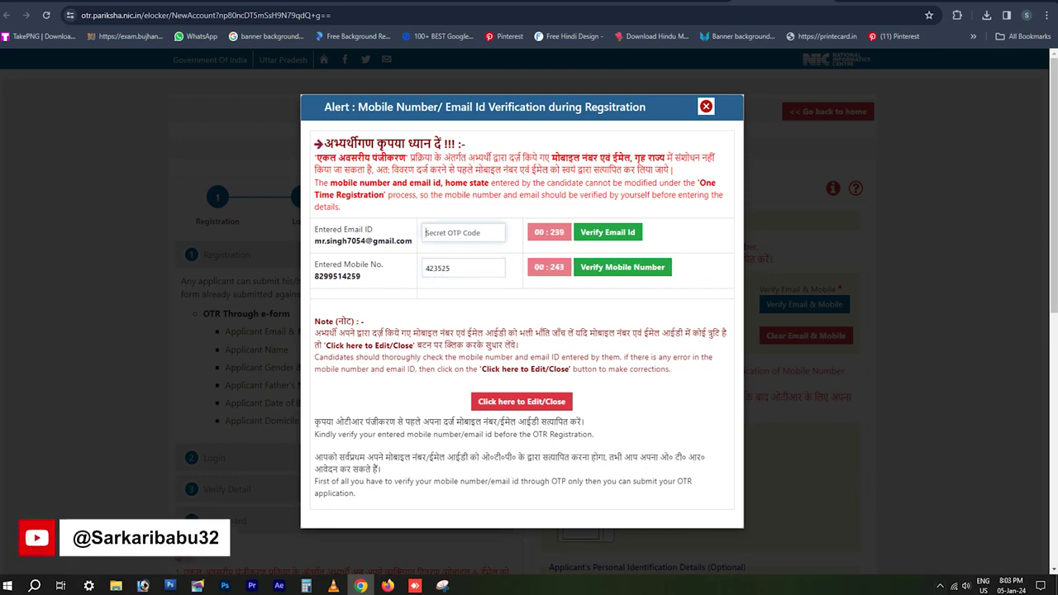
click(462, 232)
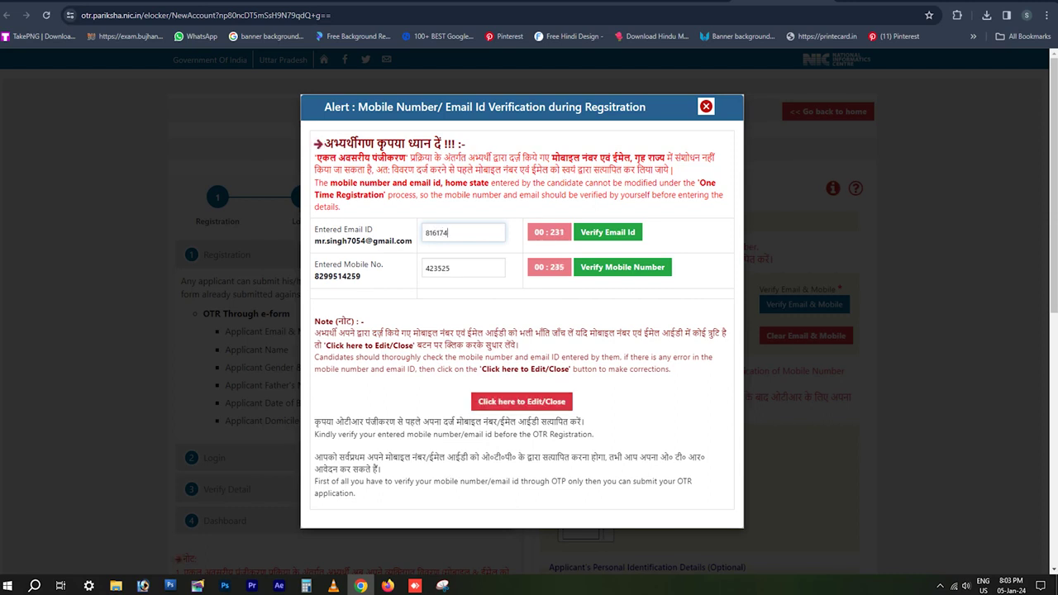
click(607, 233)
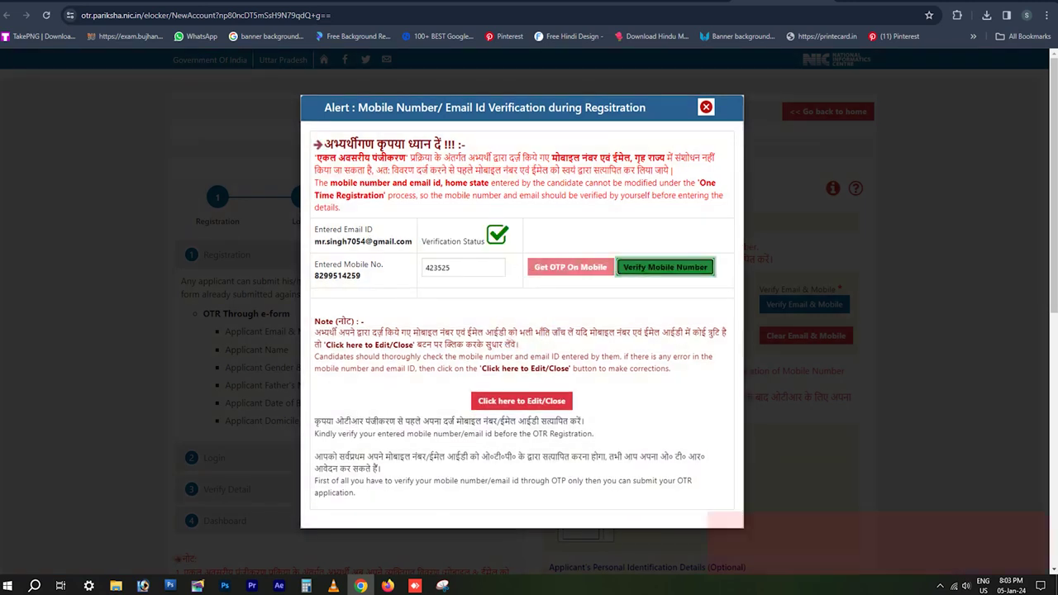
click(664, 267)
click(522, 401)
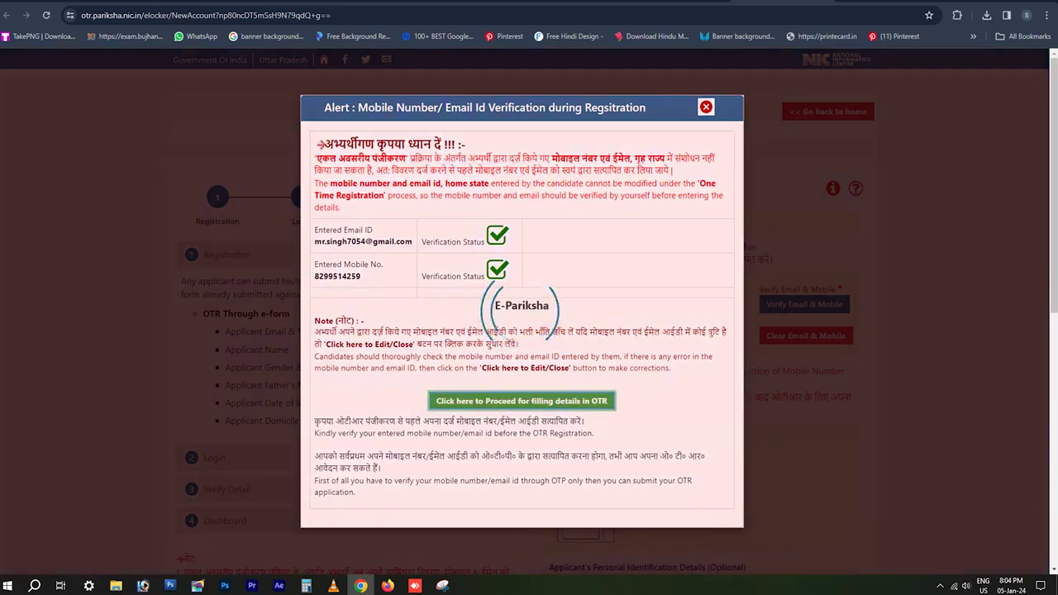
Upload and save the passport photo file into the photo box, then begin the signature upload.
scroll(529, 331, down, 3)
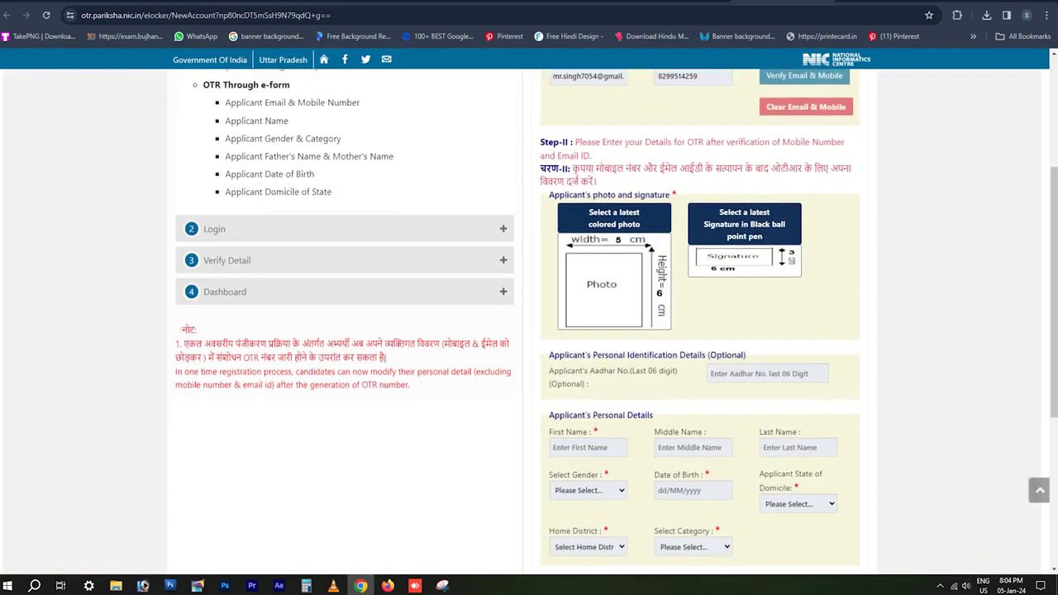
scroll(529, 330, down, 1)
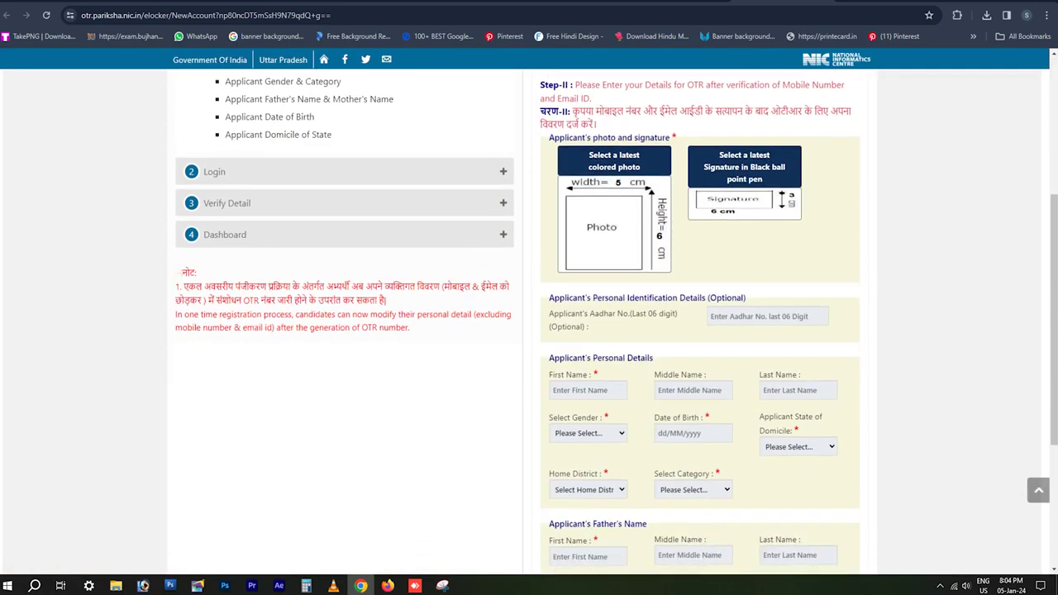
scroll(611, 223, up, 1)
click(613, 217)
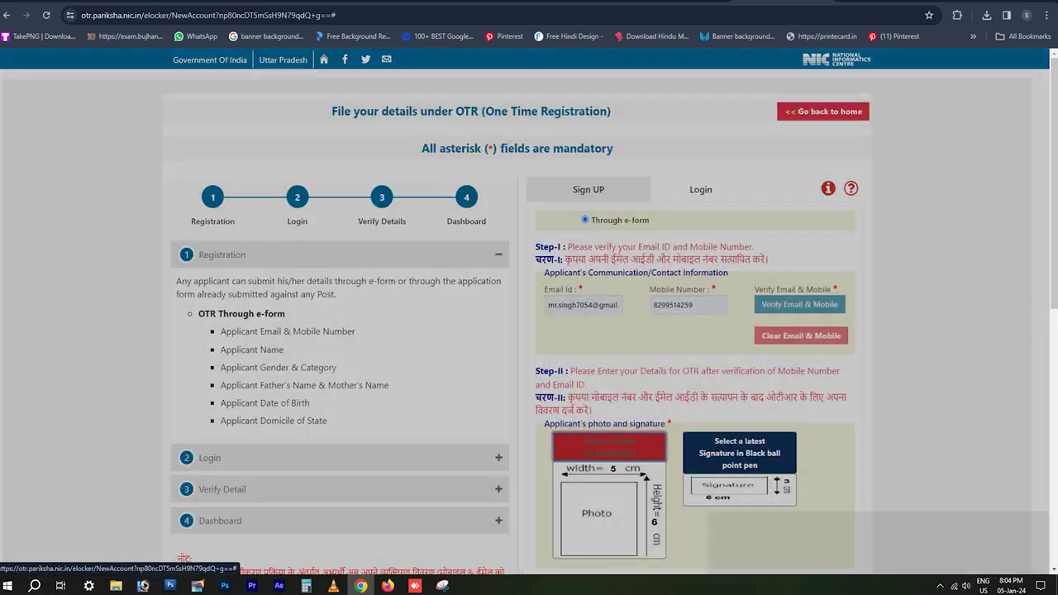
click(424, 267)
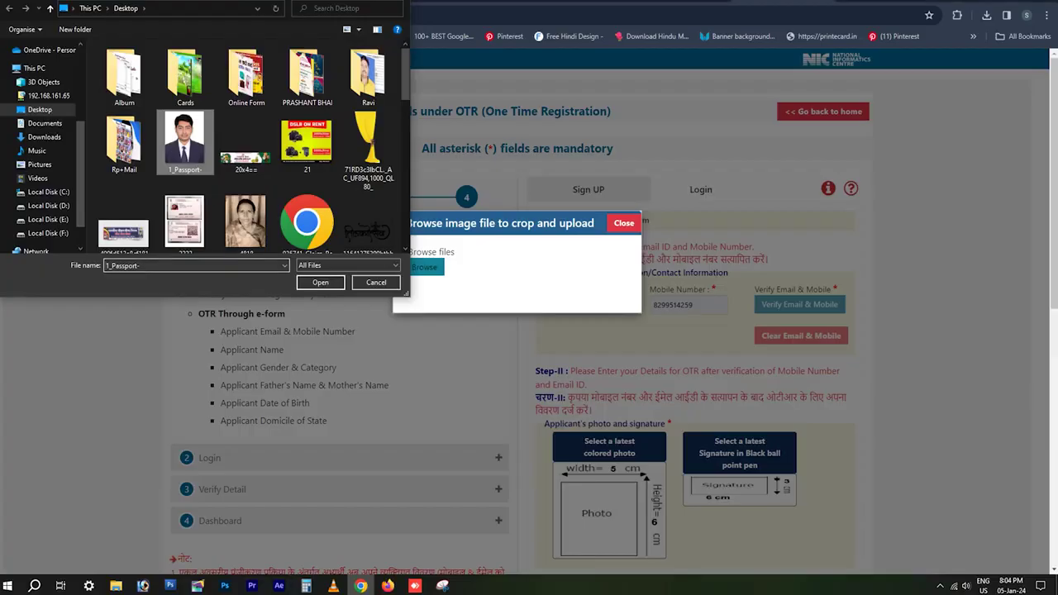
double_click(184, 142)
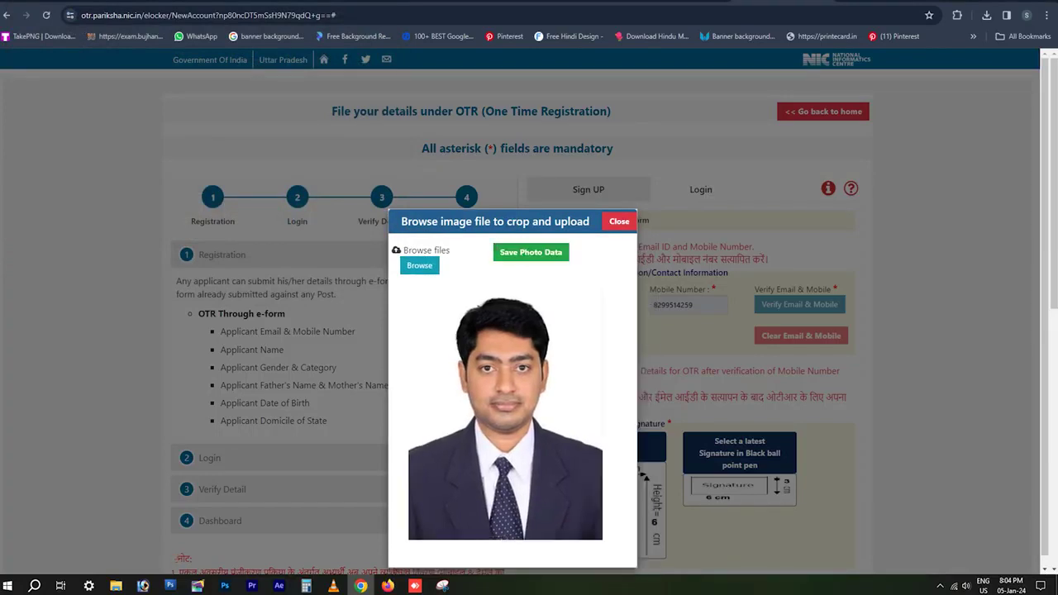
click(531, 252)
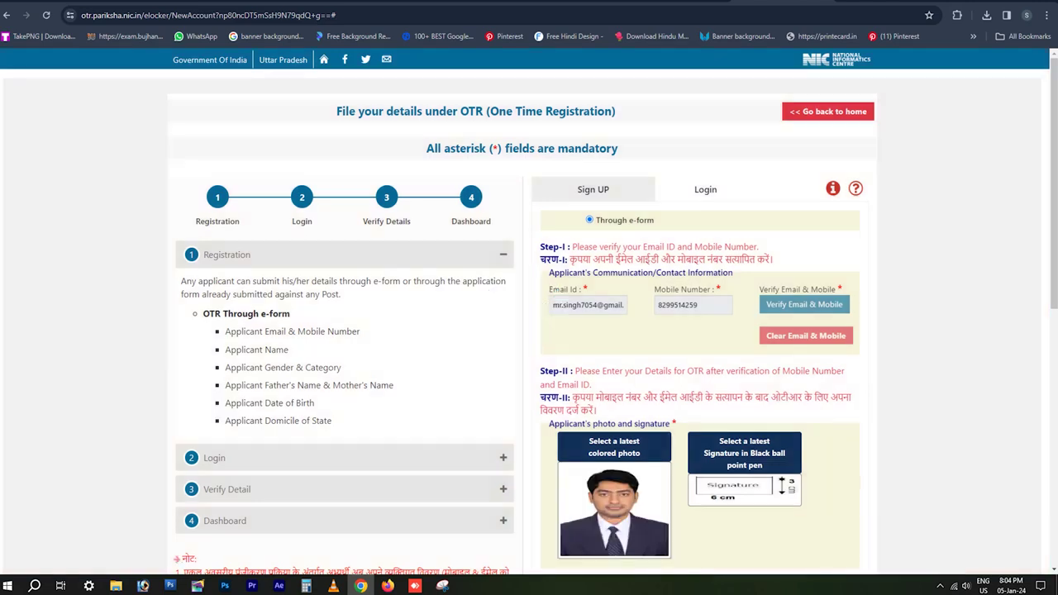
scroll(529, 331, down, 2)
click(743, 281)
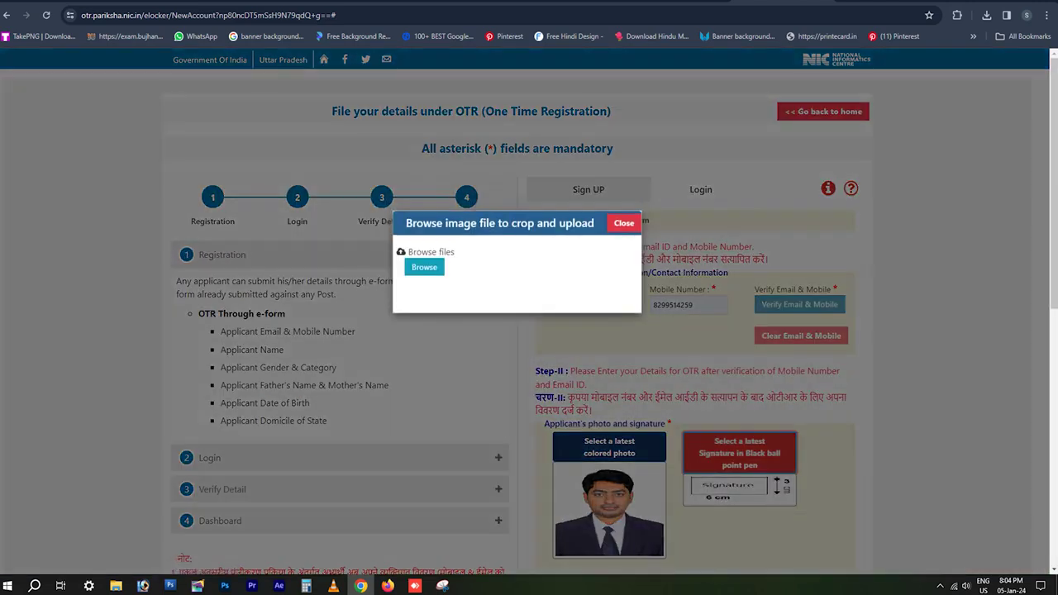
Browse the computer for the applicant's signature image in the upload dialog.
click(423, 266)
scroll(248, 145, down, 1)
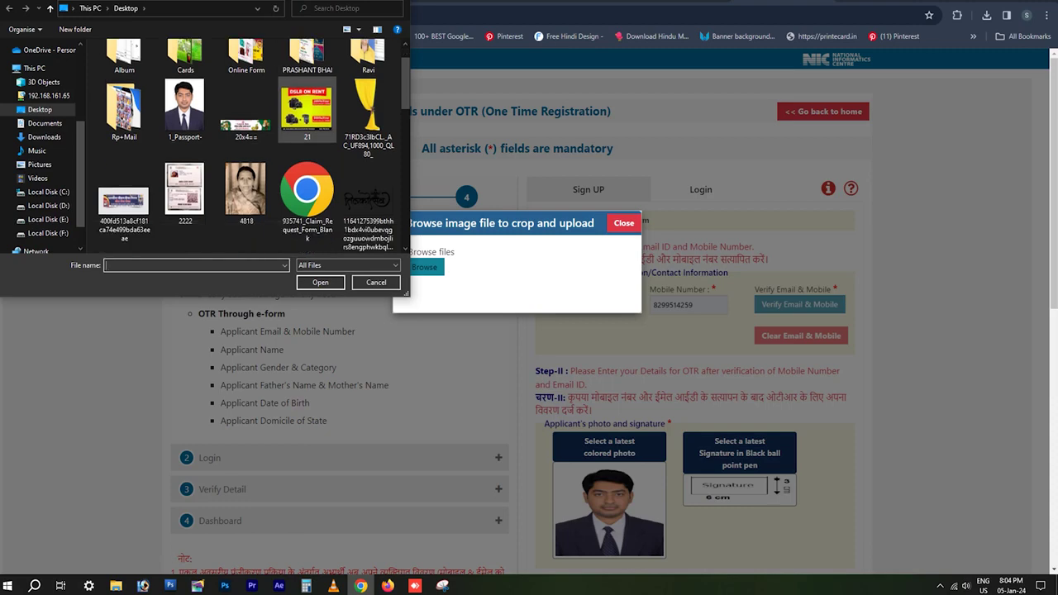
scroll(347, 132, up, 2)
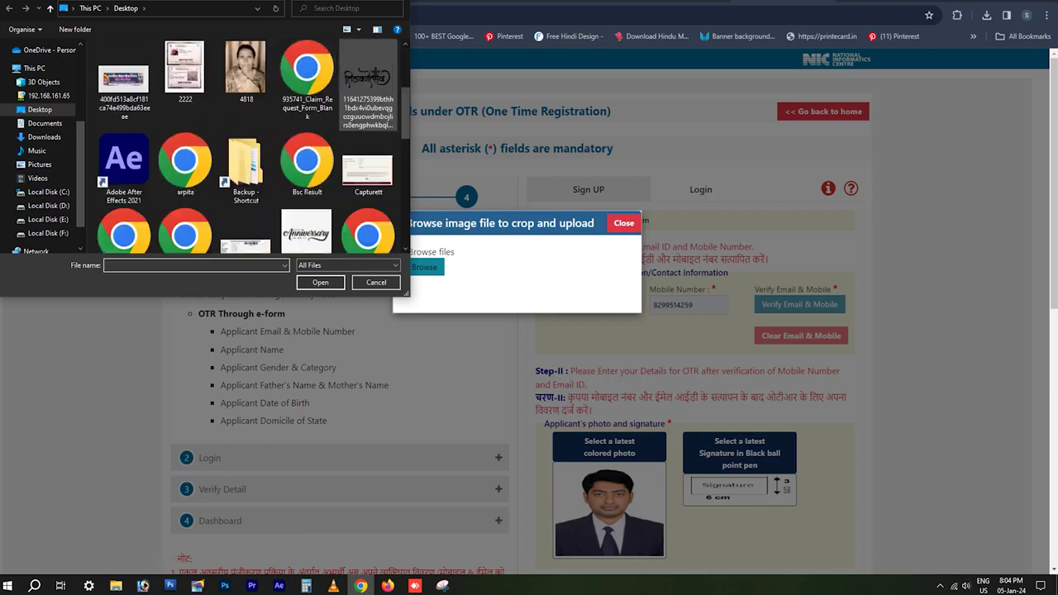
scroll(347, 132, down, 2)
scroll(248, 145, down, 3)
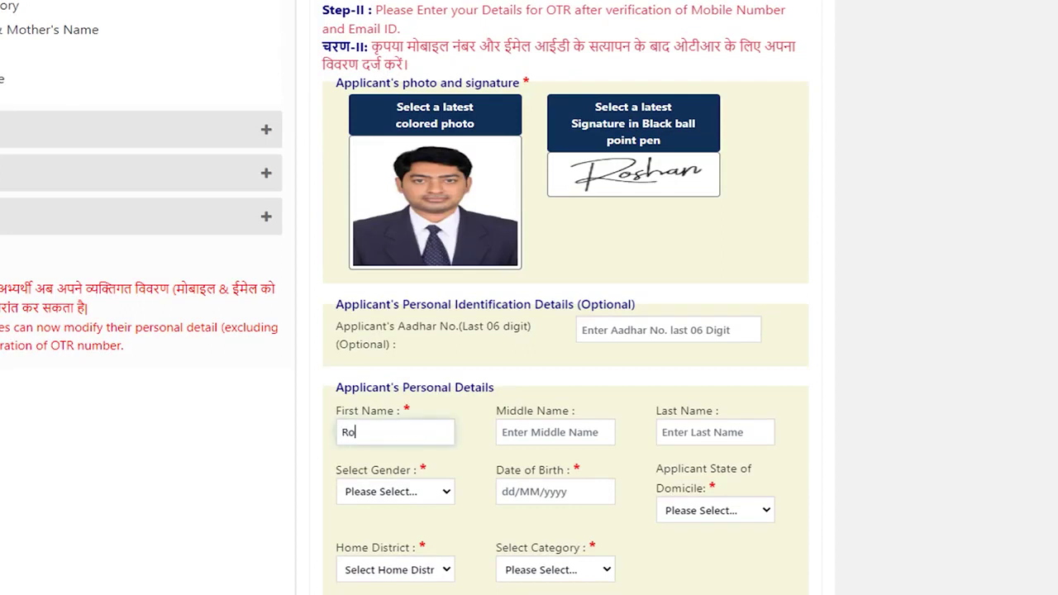
Enter the applicant's last name, set gender to Male and fill in the date of birth.
click(555, 431)
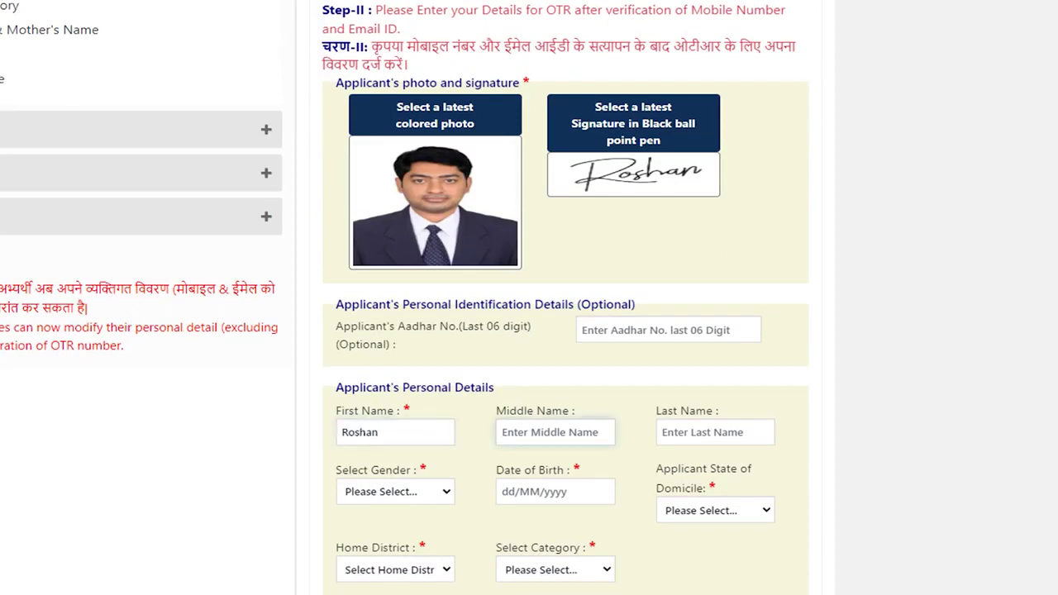
click(715, 432)
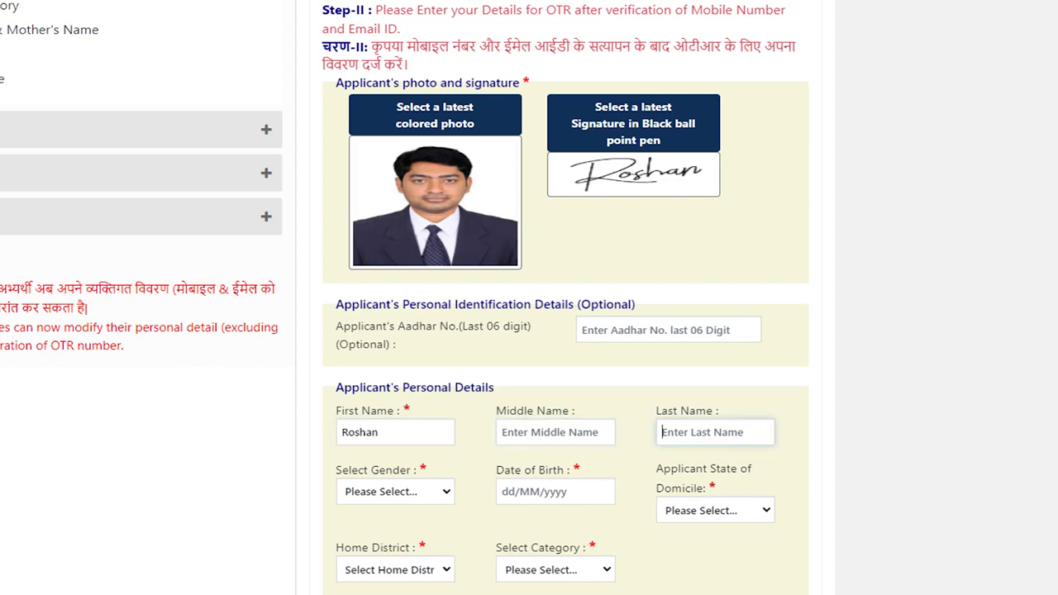
text(Gupta)
key(Tab)
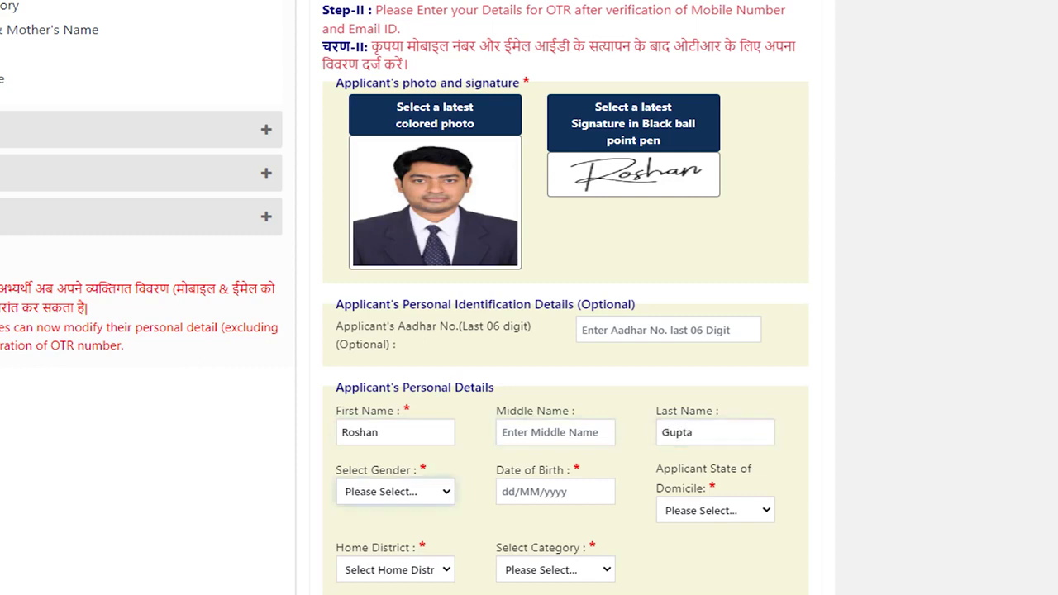
scroll(404, 292, down, 1)
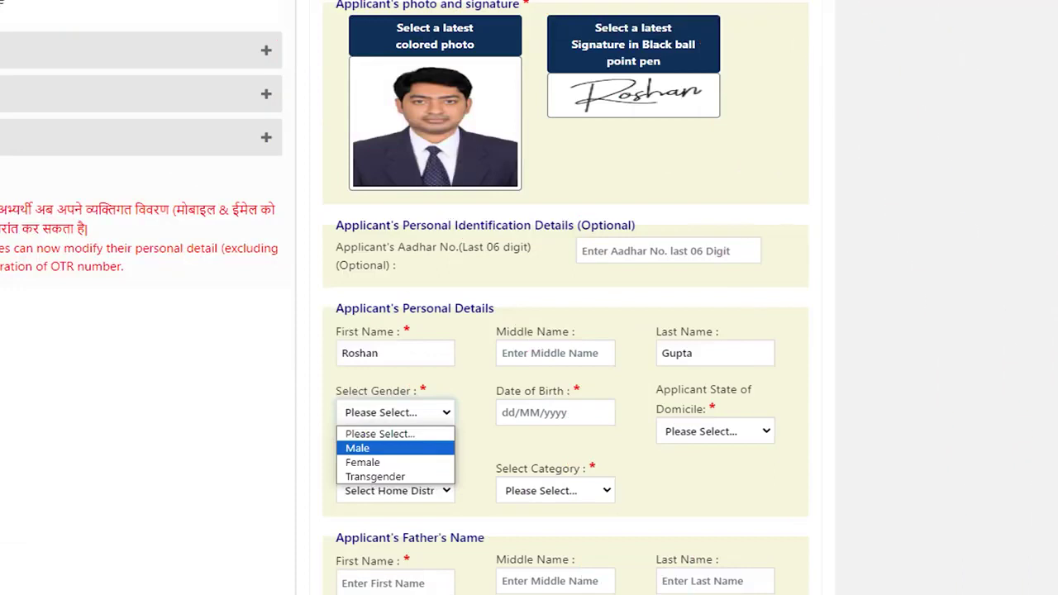
key(Return)
click(528, 412)
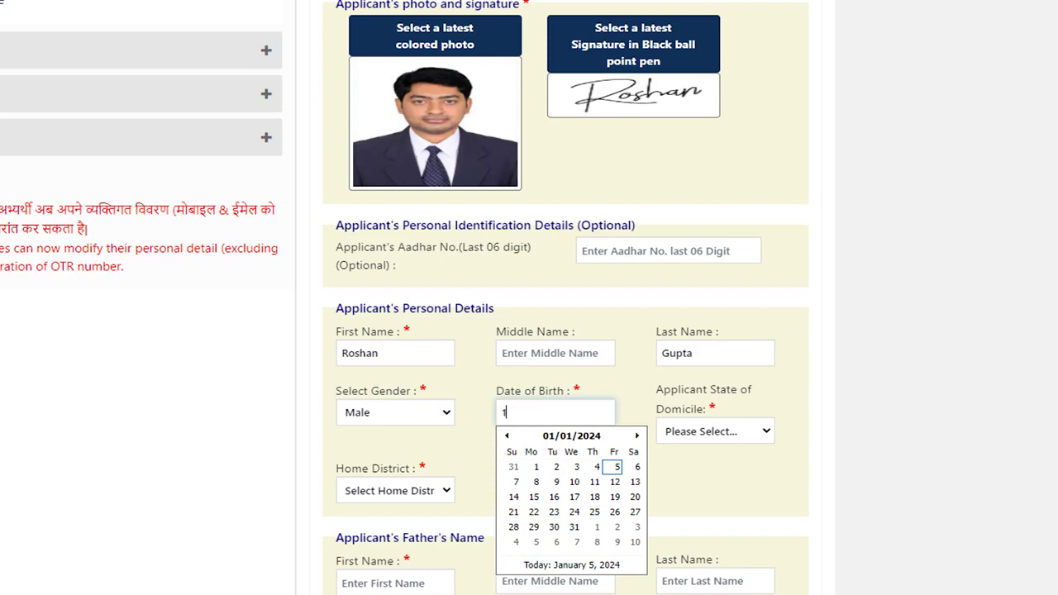
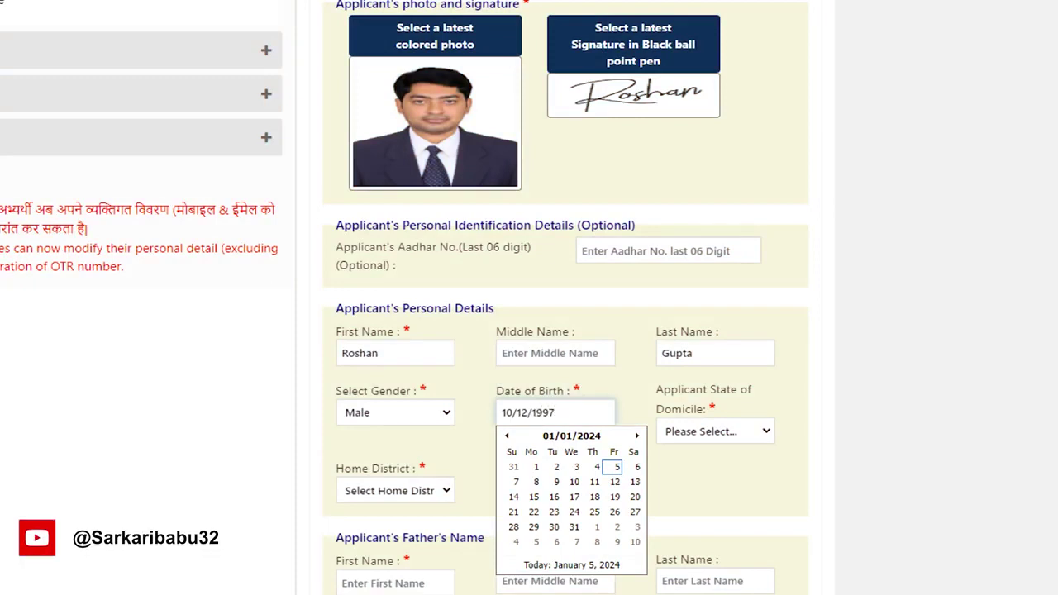
Set domicile state to UTTAR PRADESH, home district to PRAYAGRAJ and category to OBC.
click(714, 430)
scroll(736, 336, down, 5)
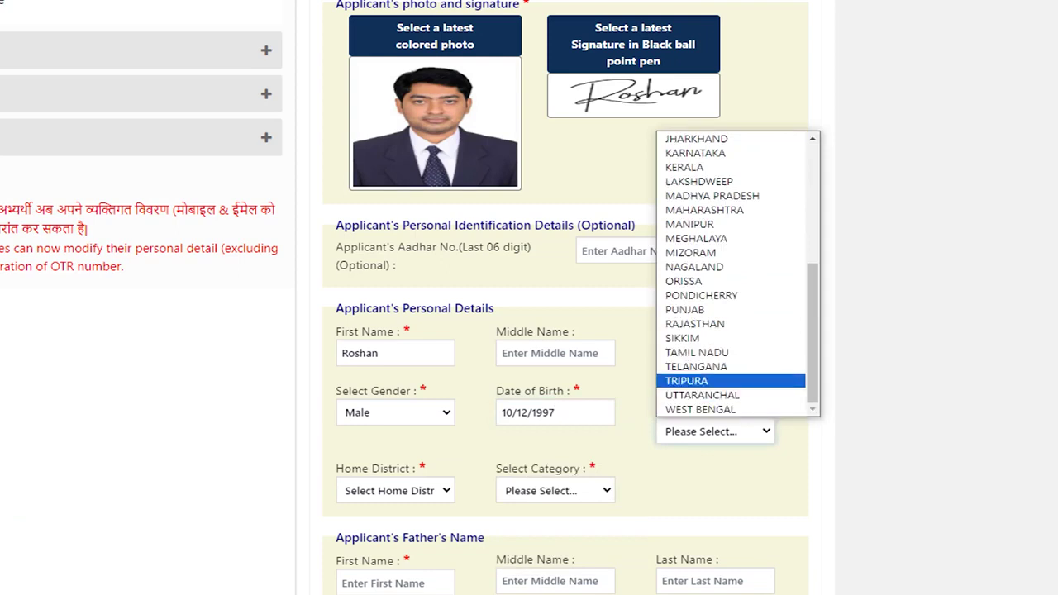
scroll(731, 376, up, 6)
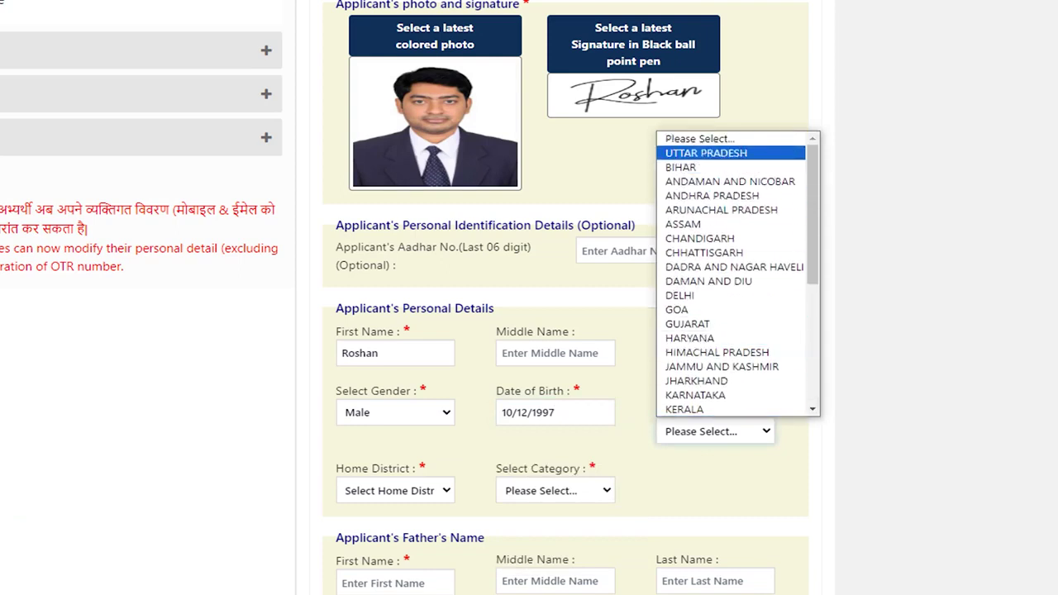
click(706, 153)
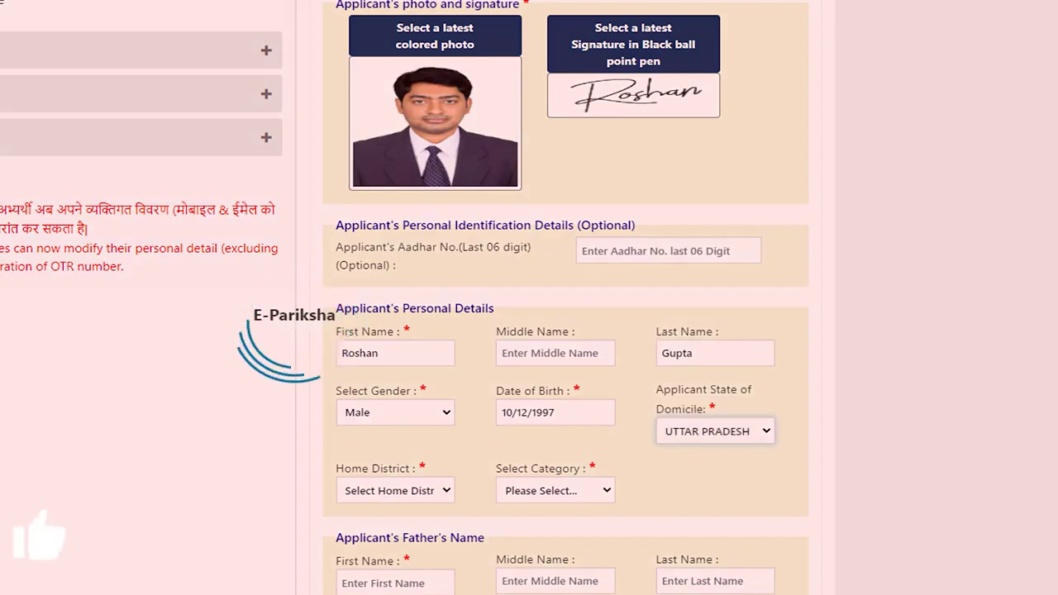
scroll(565, 331, down, 2)
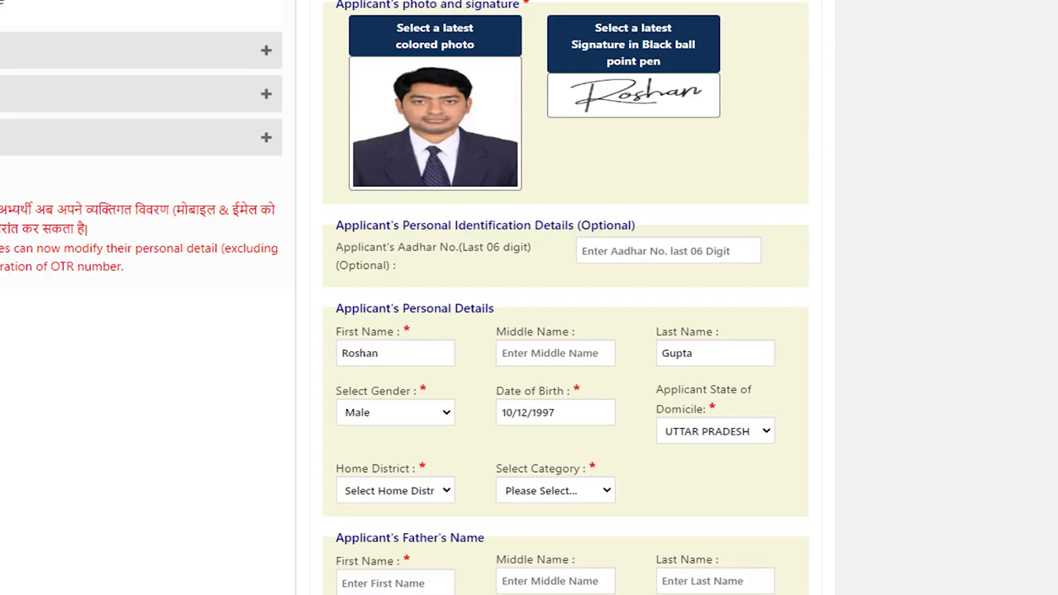
scroll(566, 330, down, 3)
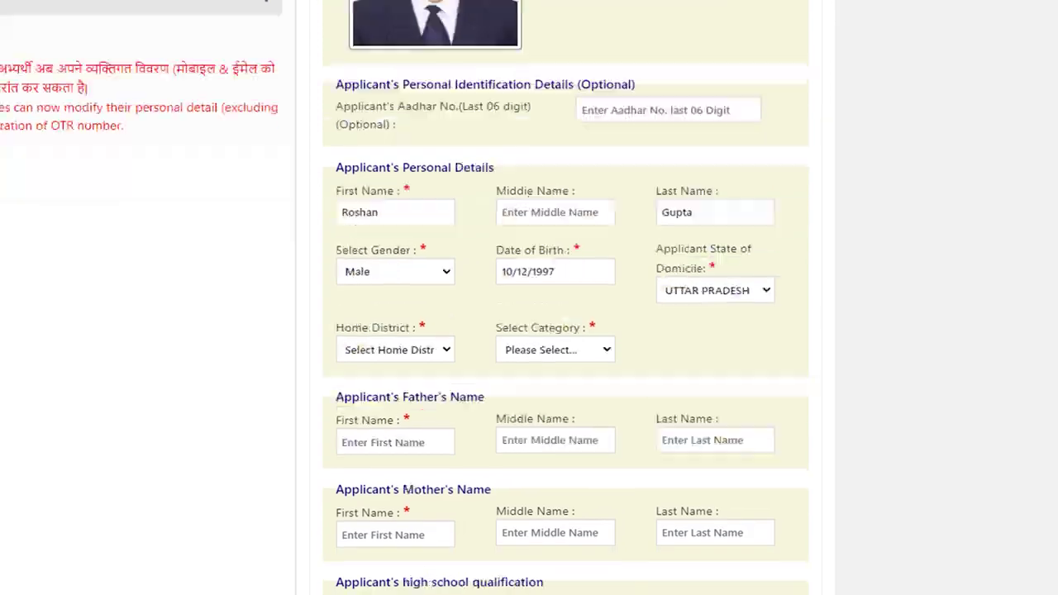
click(395, 253)
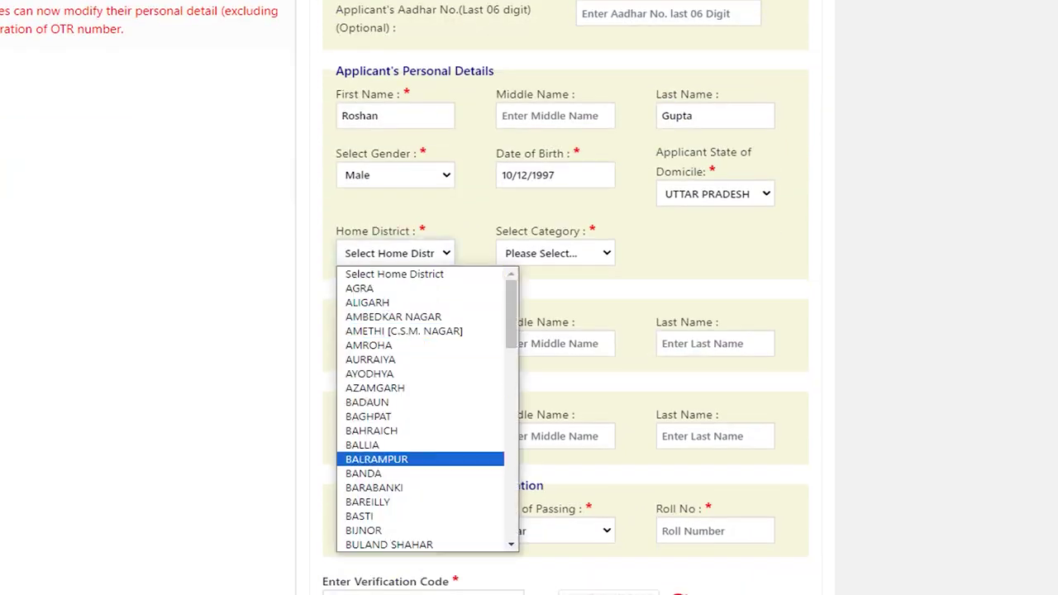
scroll(421, 413, down, 2)
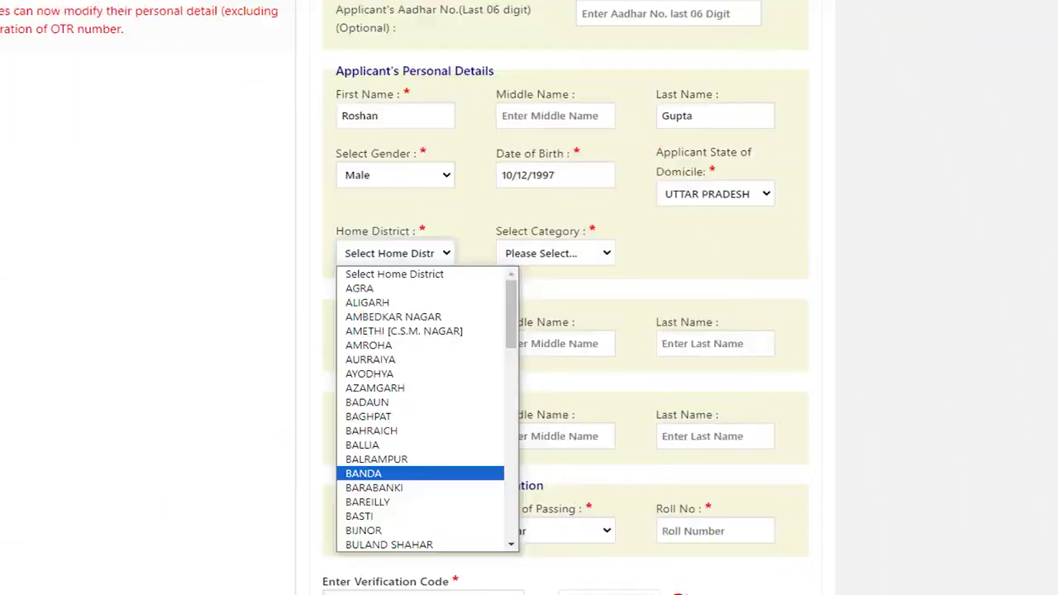
scroll(422, 409, down, 12)
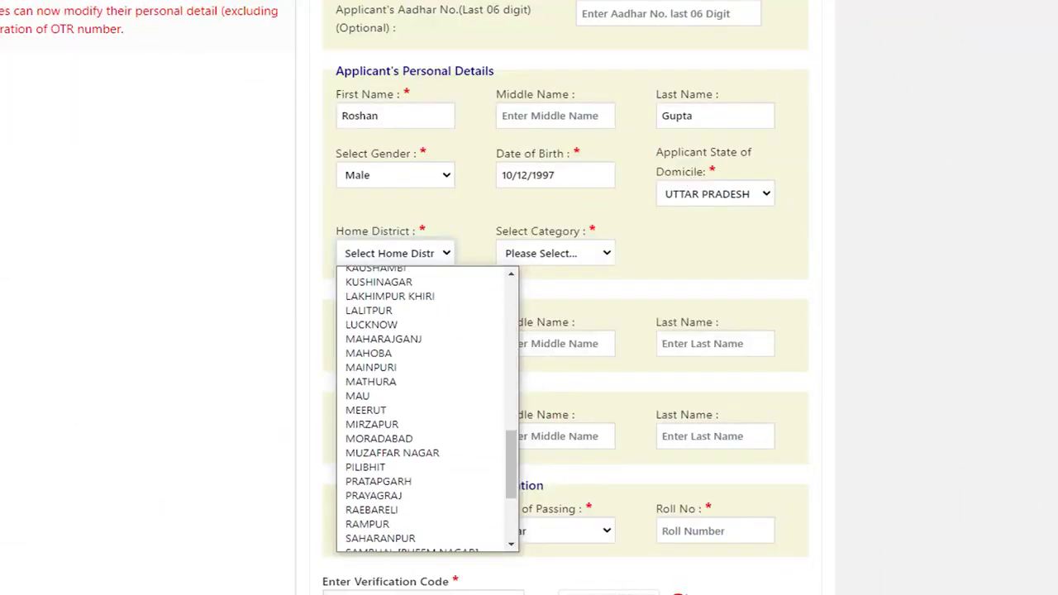
click(373, 495)
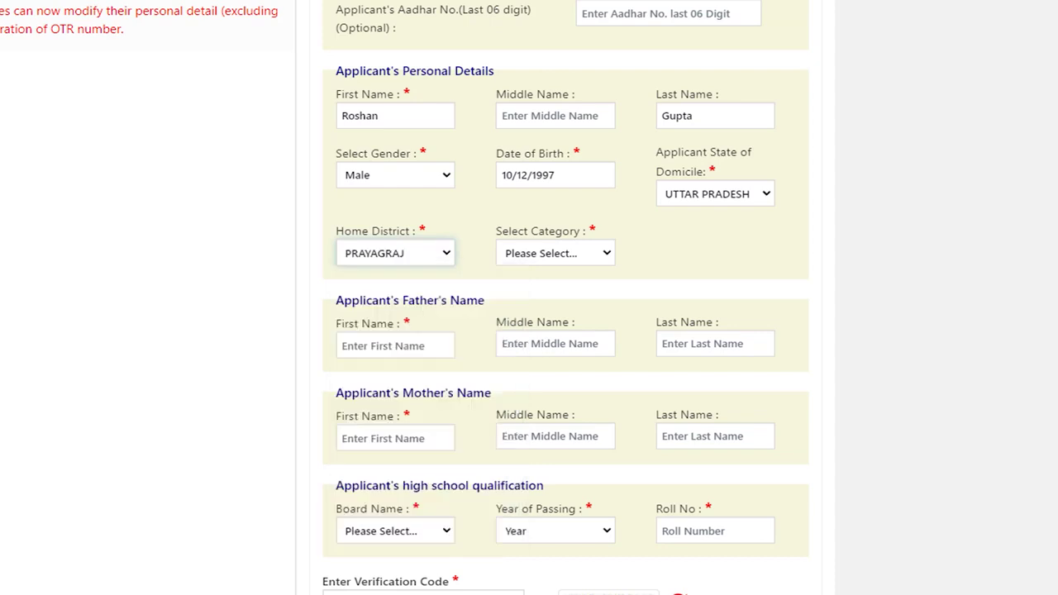
click(555, 253)
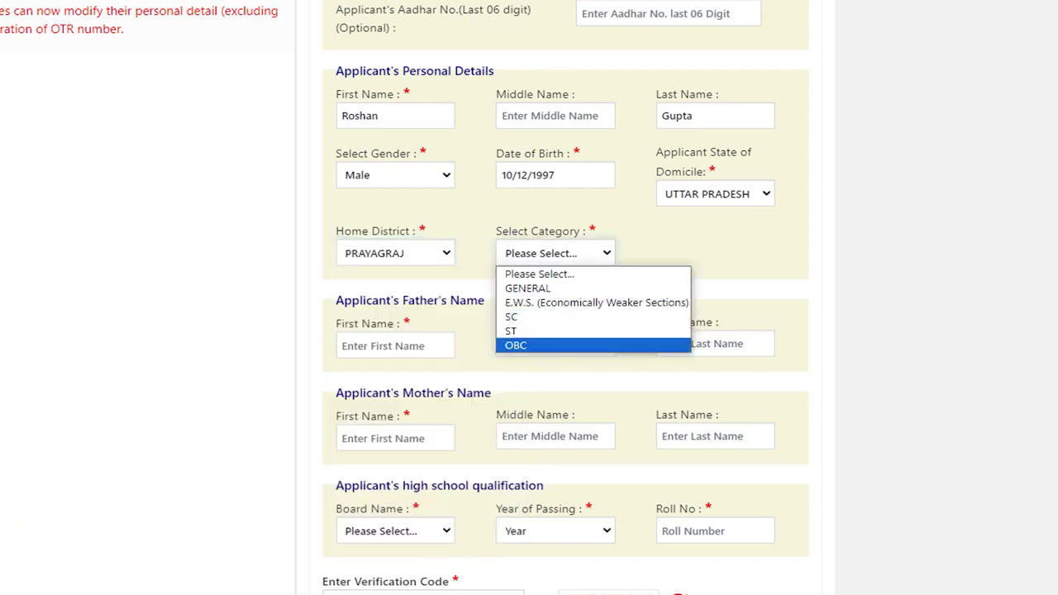
click(516, 344)
Fill in the father's first, middle and last names, correcting typos and capitalisation.
click(395, 345)
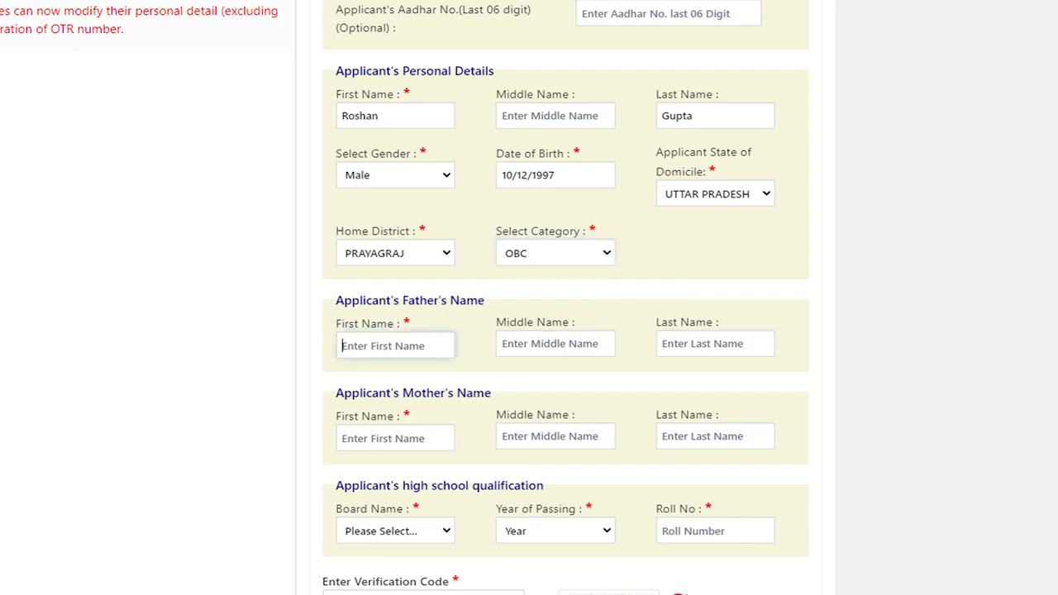
click(550, 343)
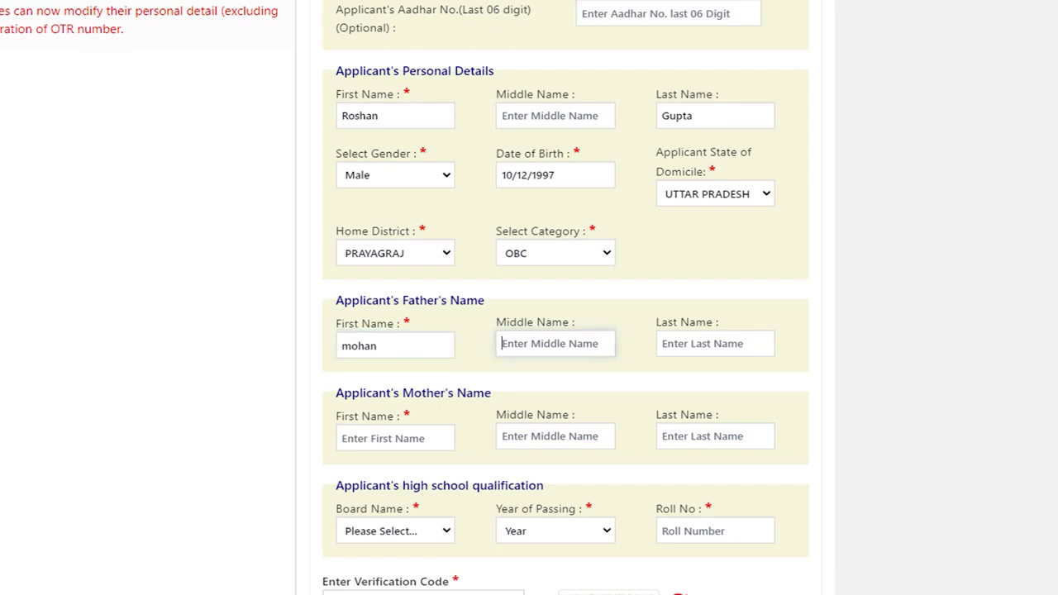
text(l)
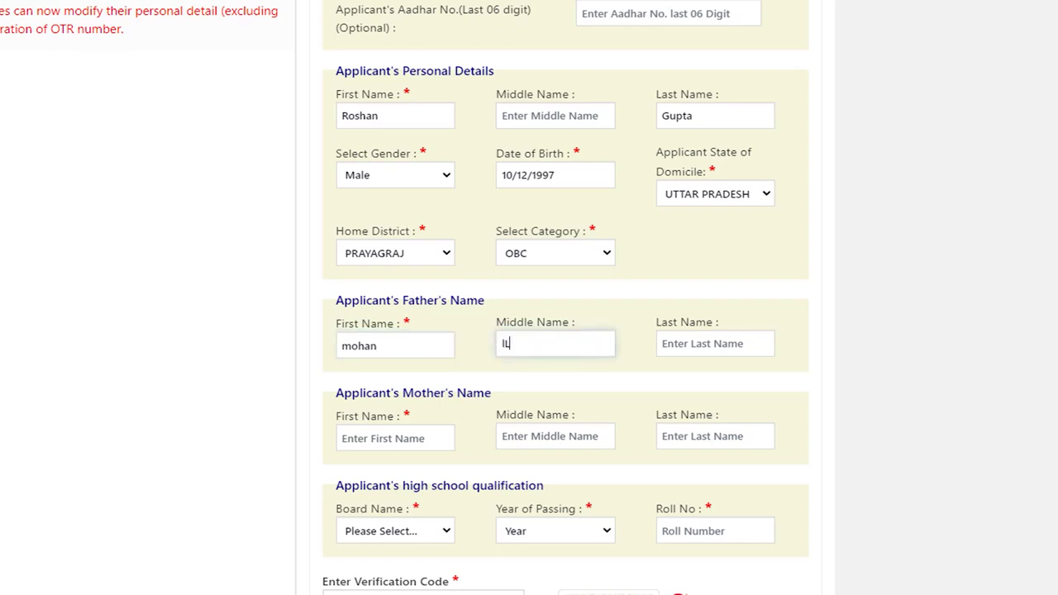
key(BackSpace)
text(Lak)
key(BackSpace)
text(l)
drag(341, 346, 348, 345)
text(M)
click(702, 343)
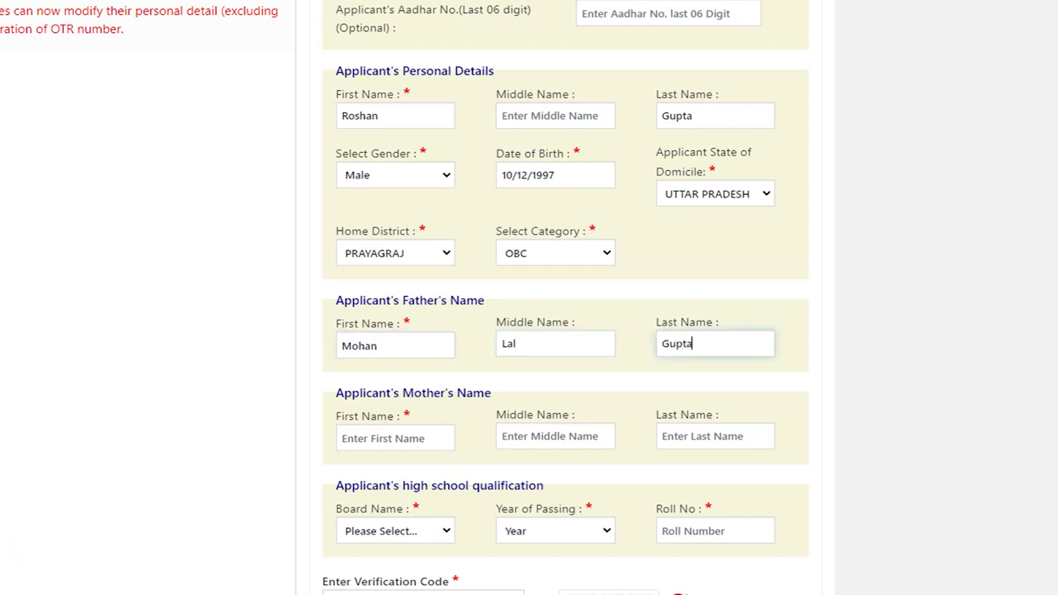
Fill in the mother's first and last names, leaving the middle name blank.
click(395, 438)
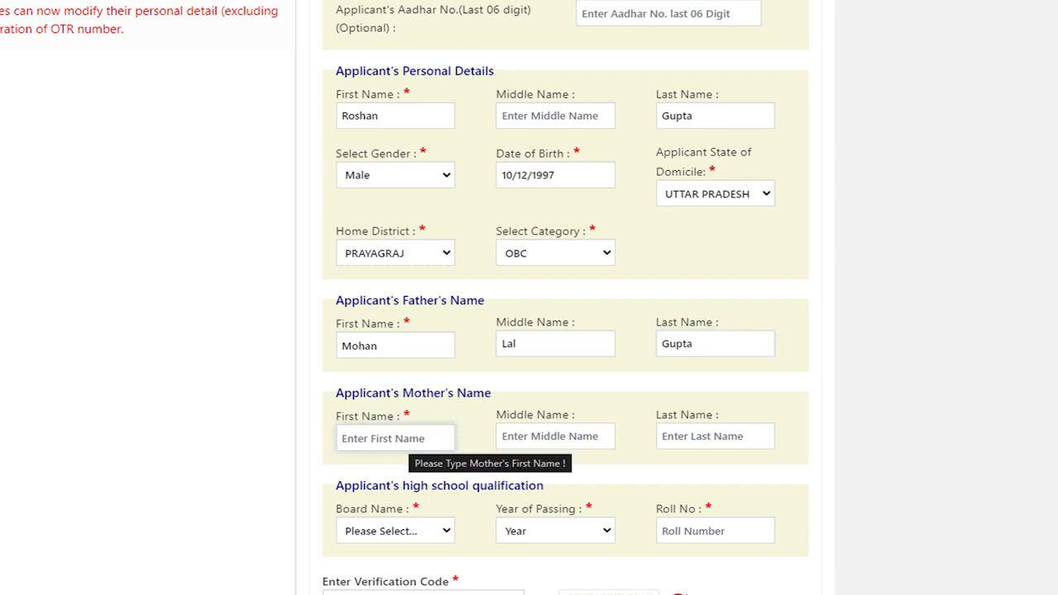
click(553, 435)
click(715, 436)
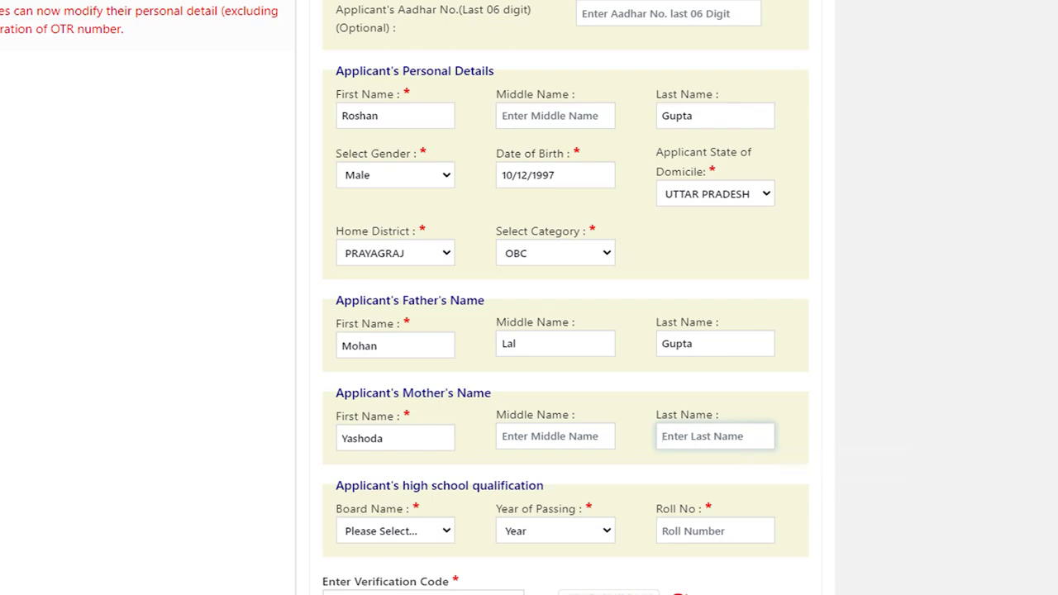
key(Tab)
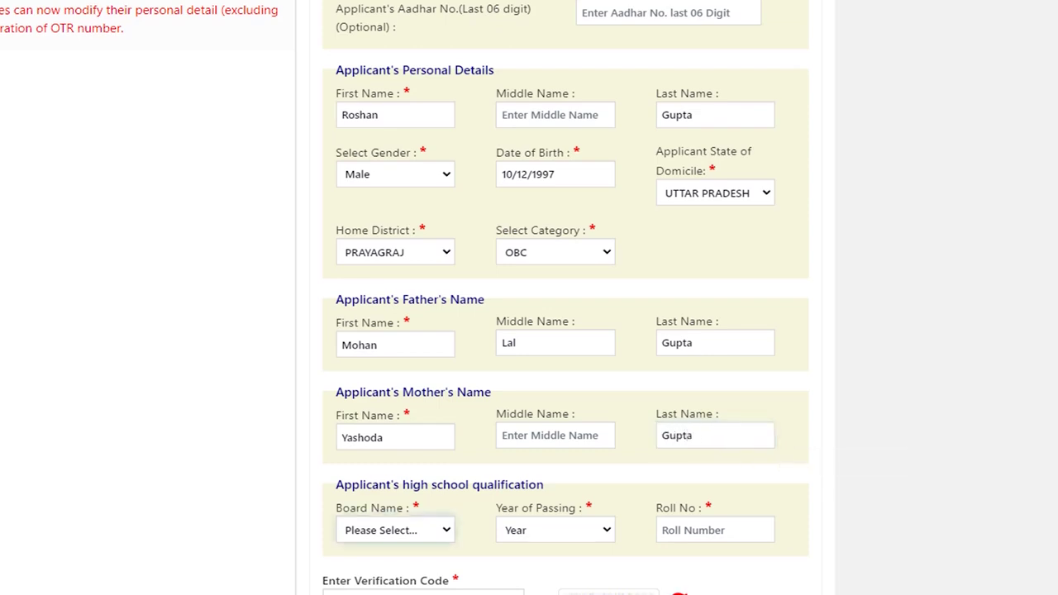
Choose the Uttar Pradesh school board and 2012 as the high school passing year.
scroll(565, 298, down, 1)
key(alt+Down)
scroll(616, 342, down, 5)
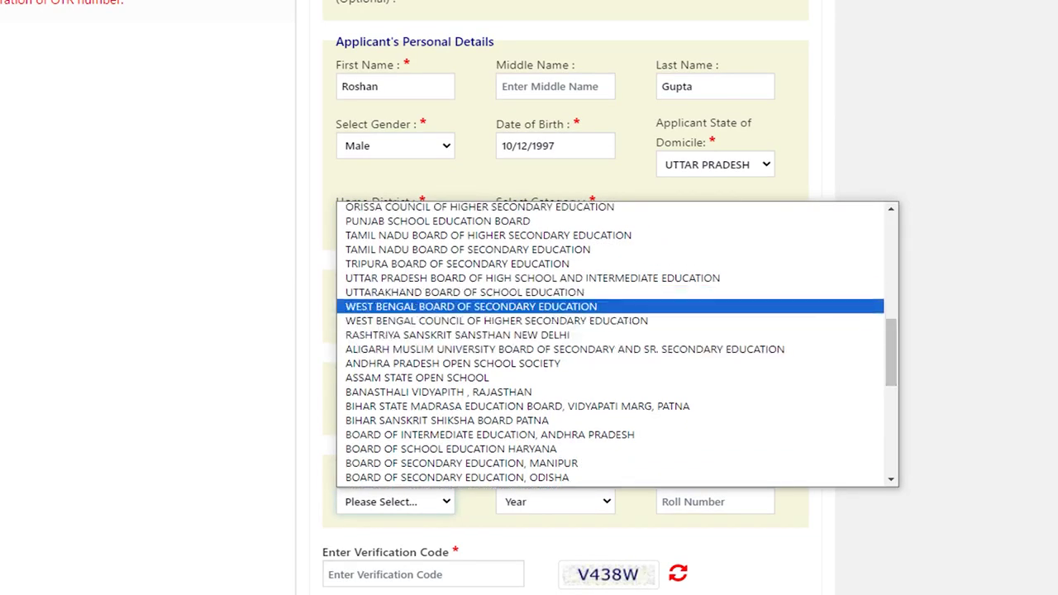
key(Return)
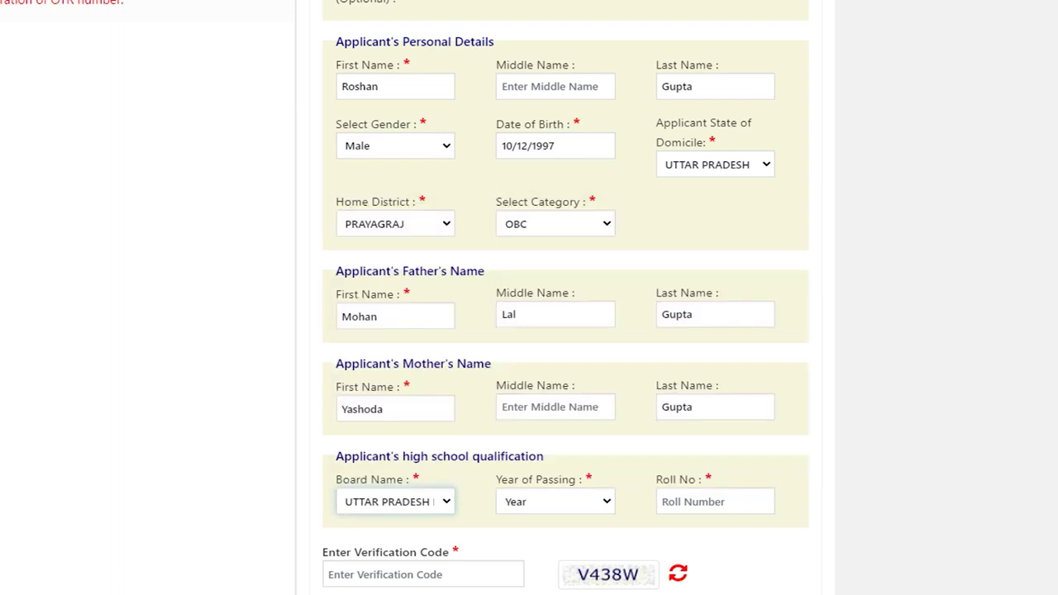
key(Tab)
key(alt+Down)
scroll(554, 343, down, 10)
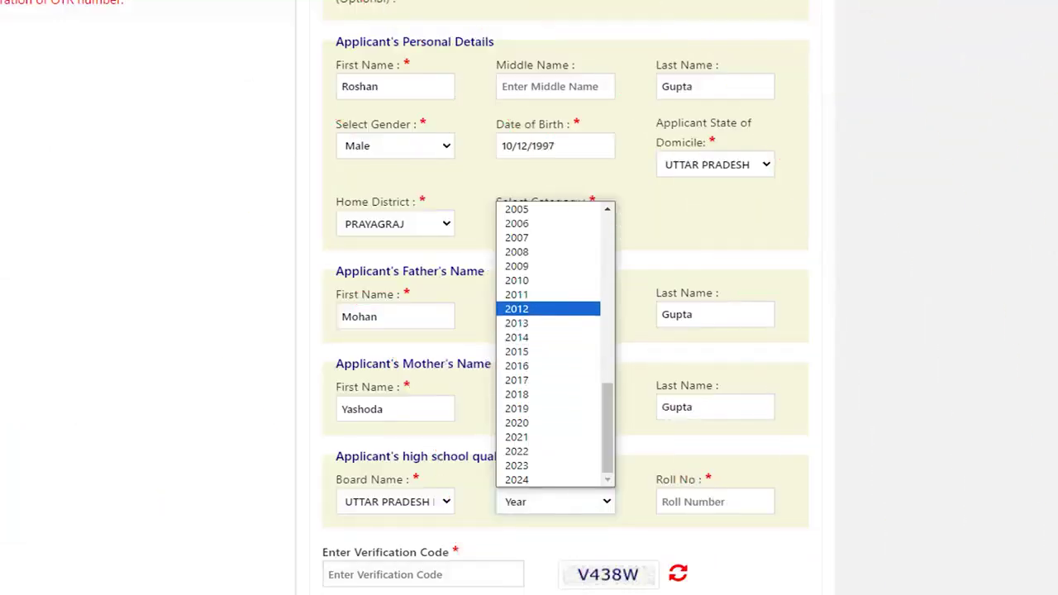
scroll(555, 343, up, 6)
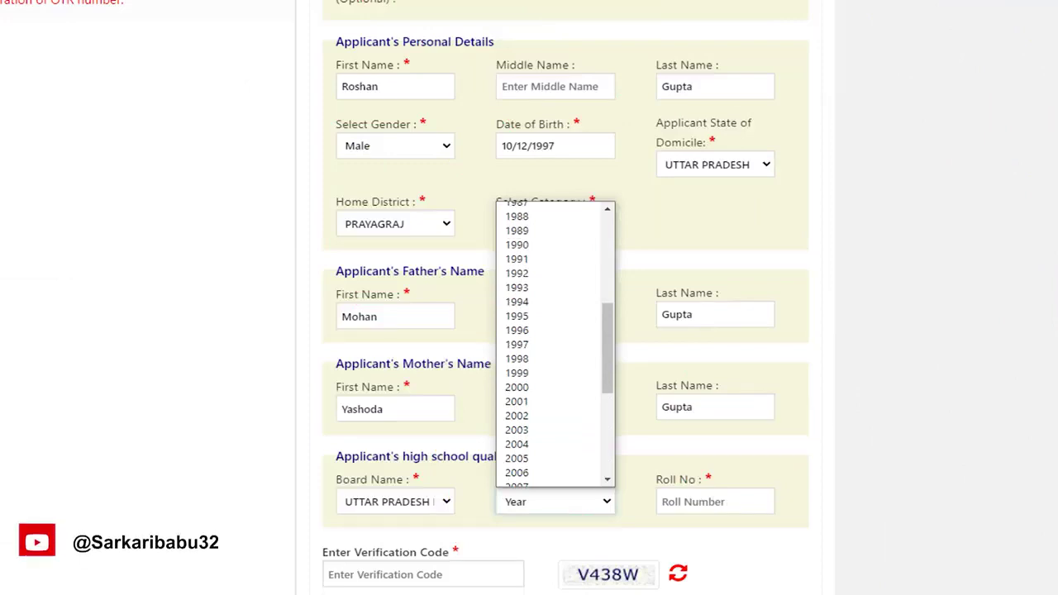
key(Escape)
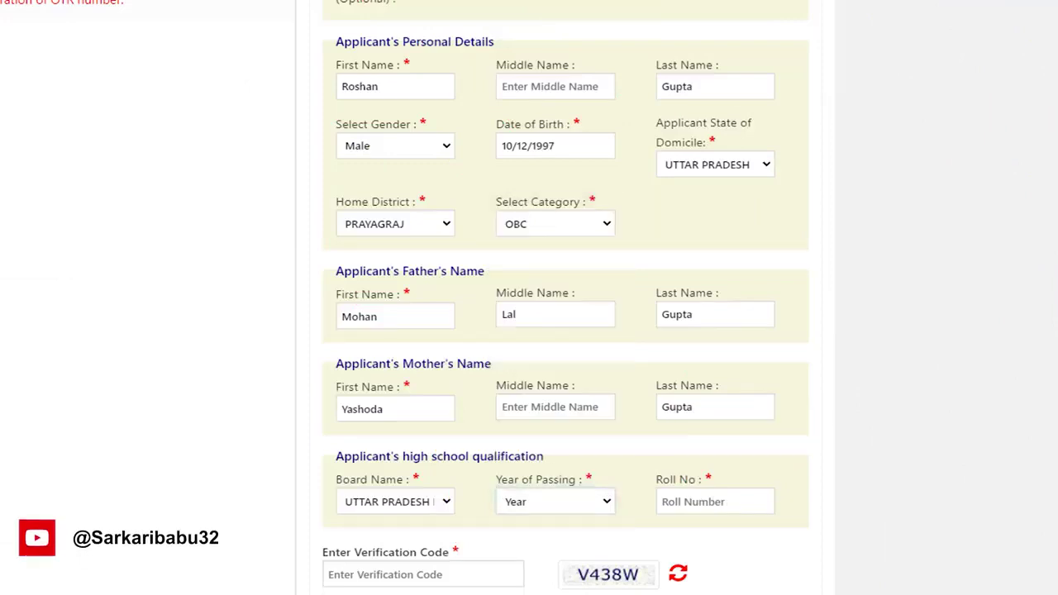
click(554, 501)
scroll(548, 343, down, 12)
key(Up)
key(Down)
key(Return)
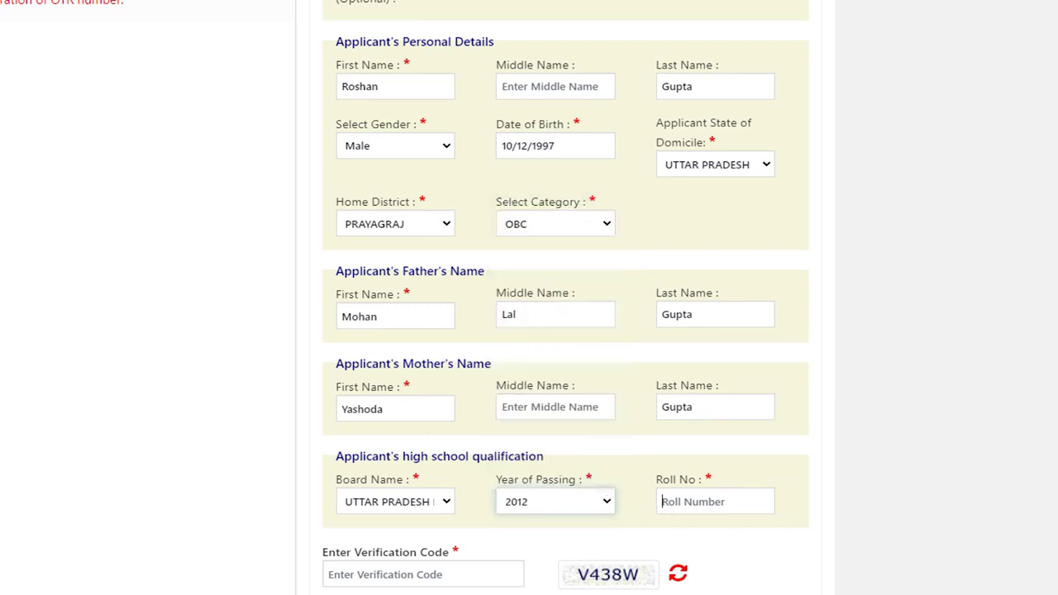
Enter the high school roll number and verification code, then submit the OTR registration.
text(12)
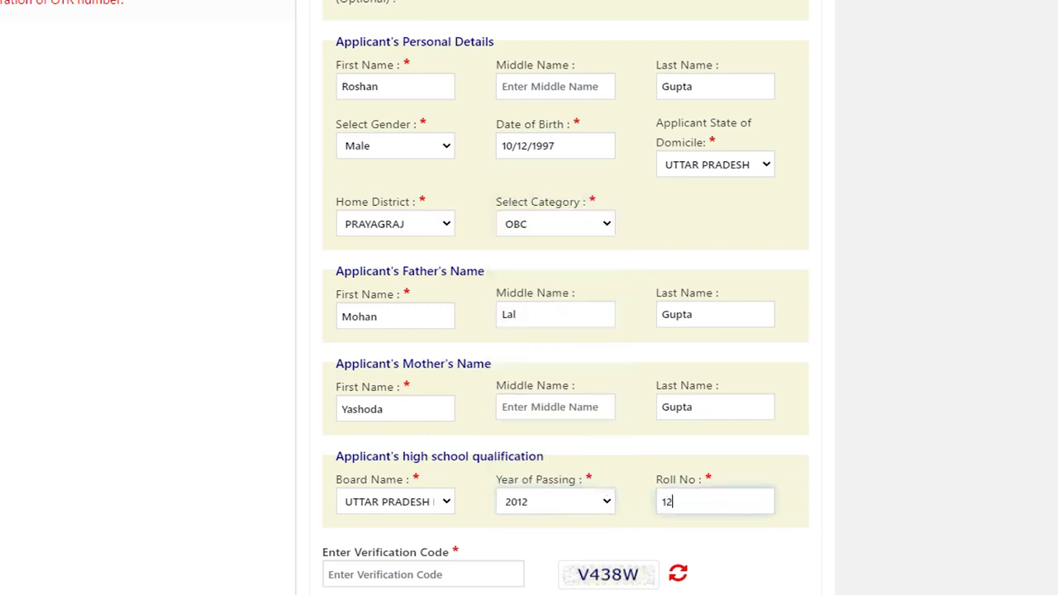
text(1212)
click(380, 575)
text(V438W)
key(Tab)
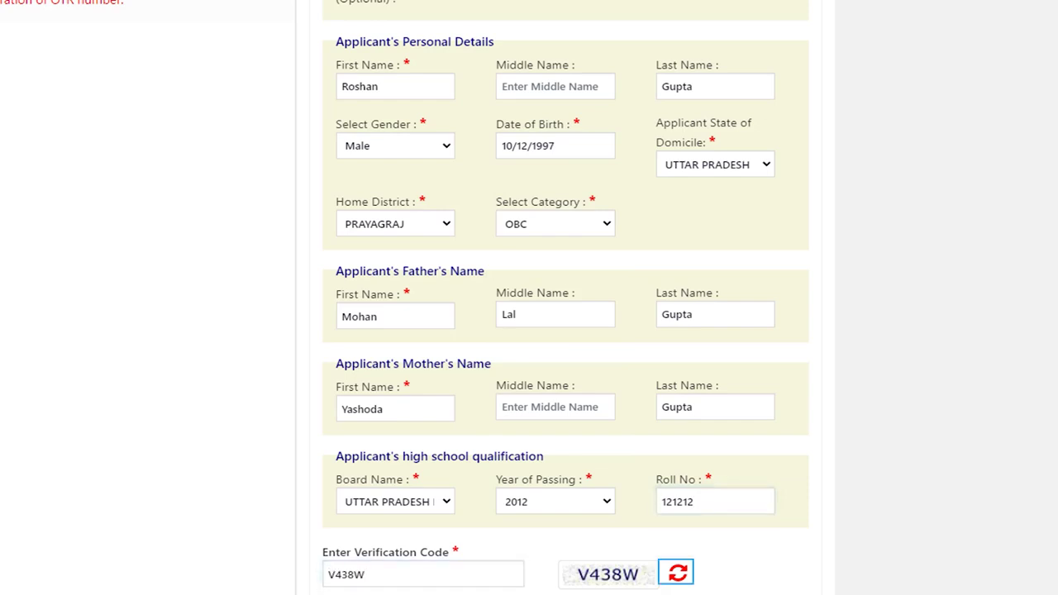
key(Tab)
key(Return)
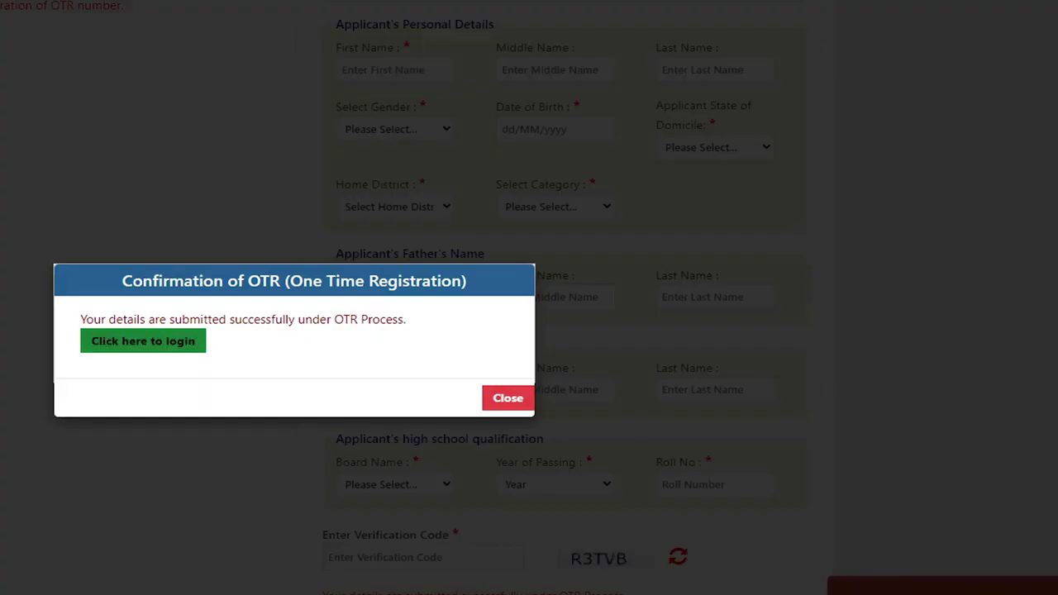
Go to the login form, enter the registered mobile number and request an OTP.
click(178, 343)
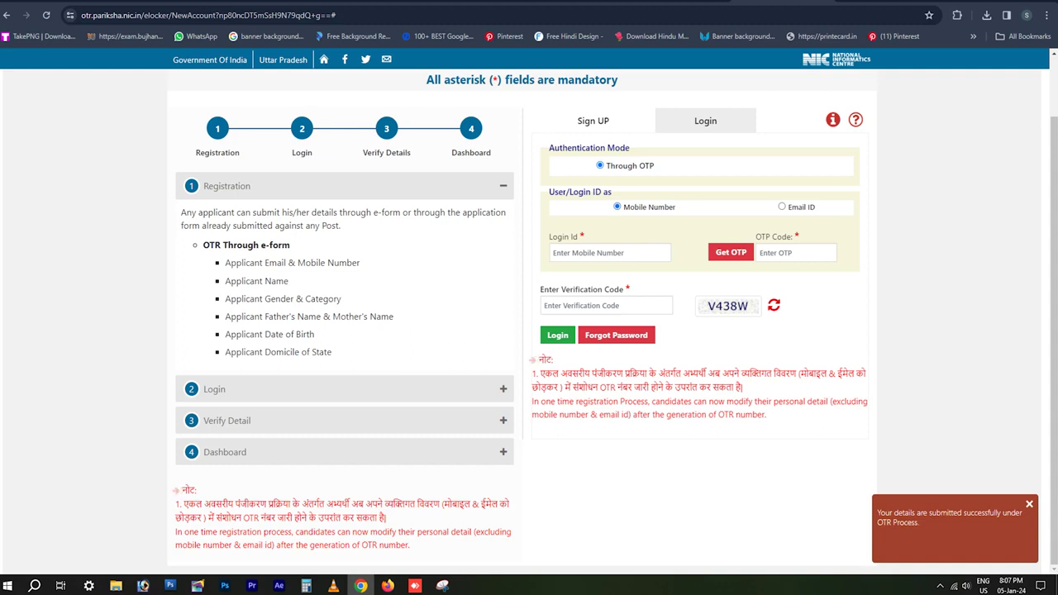
click(609, 252)
text(2)
key(BackSpace)
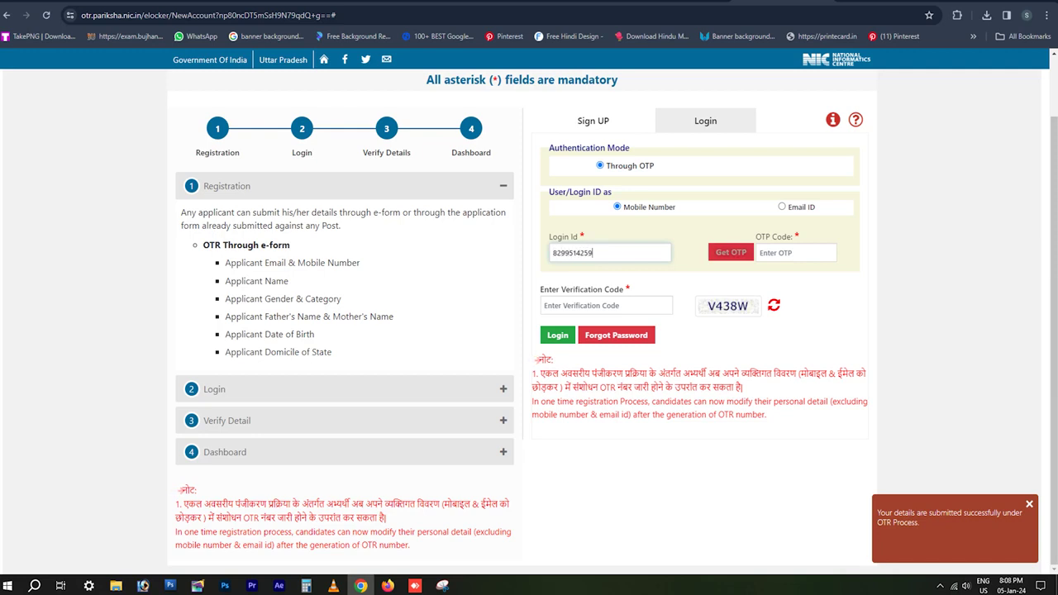
click(730, 252)
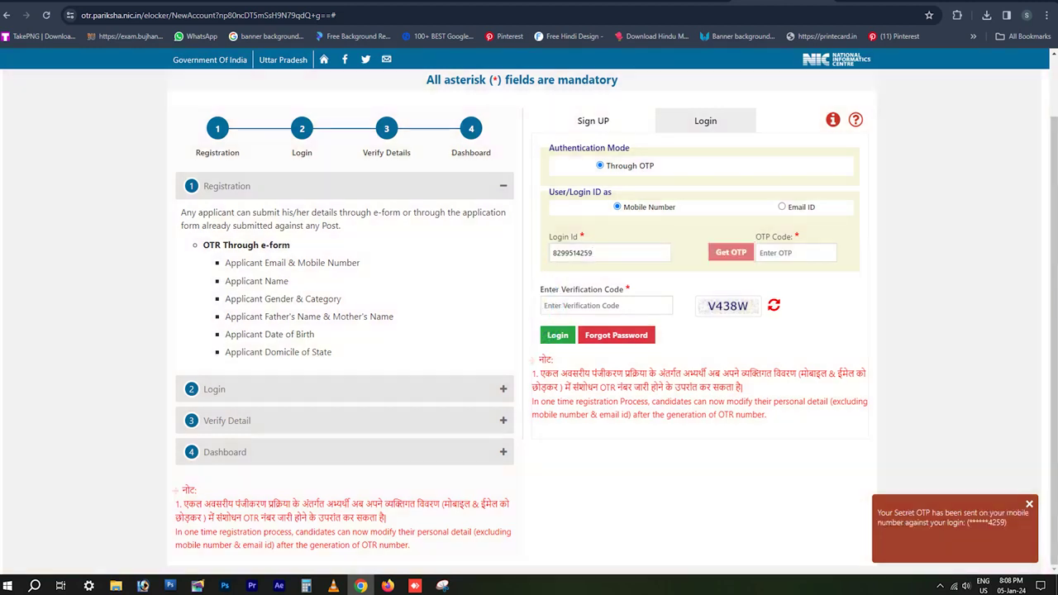
Paste the received OTP, enter the verification code and log in.
click(795, 252)
key(ctrl+v)
key(Return)
text(QU5TD)
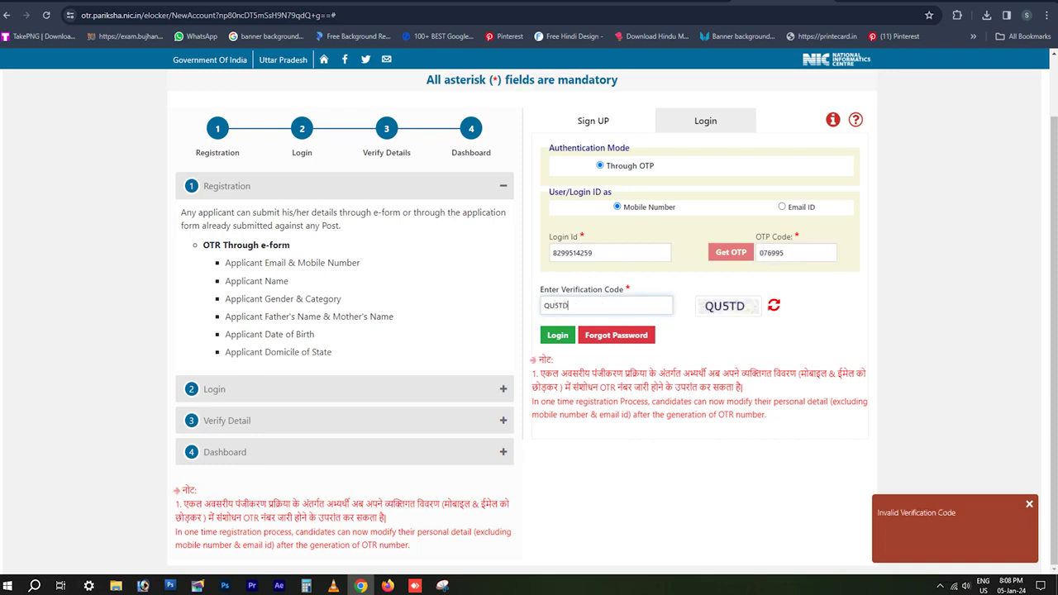
click(557, 334)
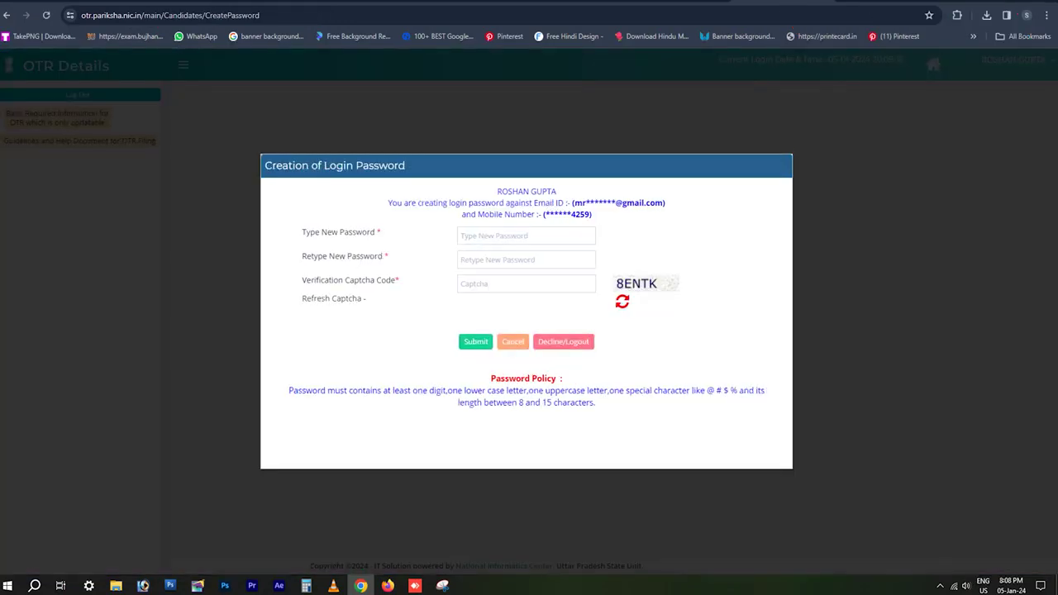
Create and confirm the new login password with the captcha, then go to first-time login.
click(526, 236)
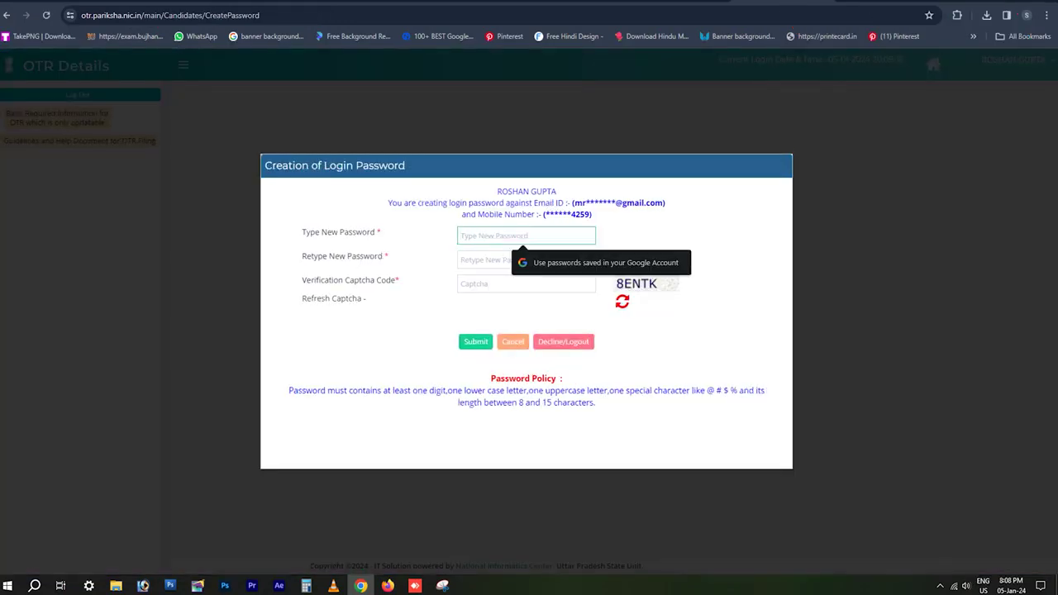
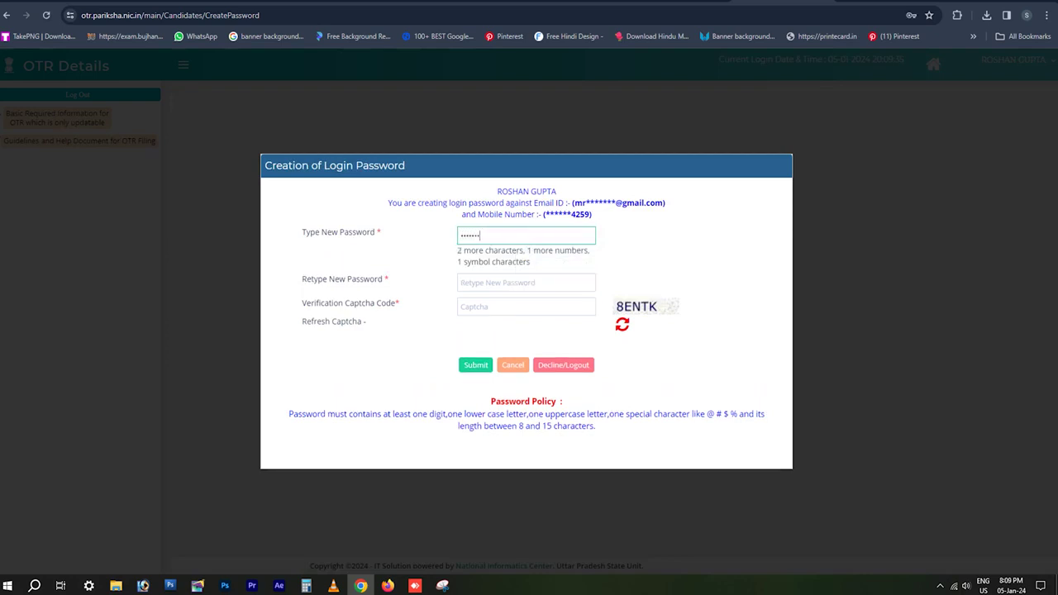
key(Tab)
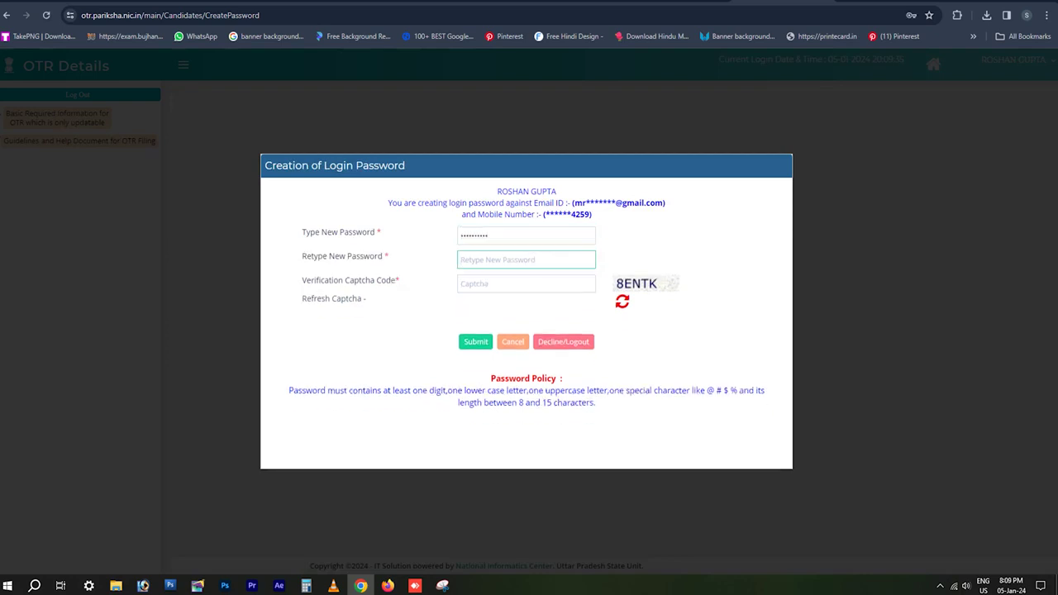
key(Tab)
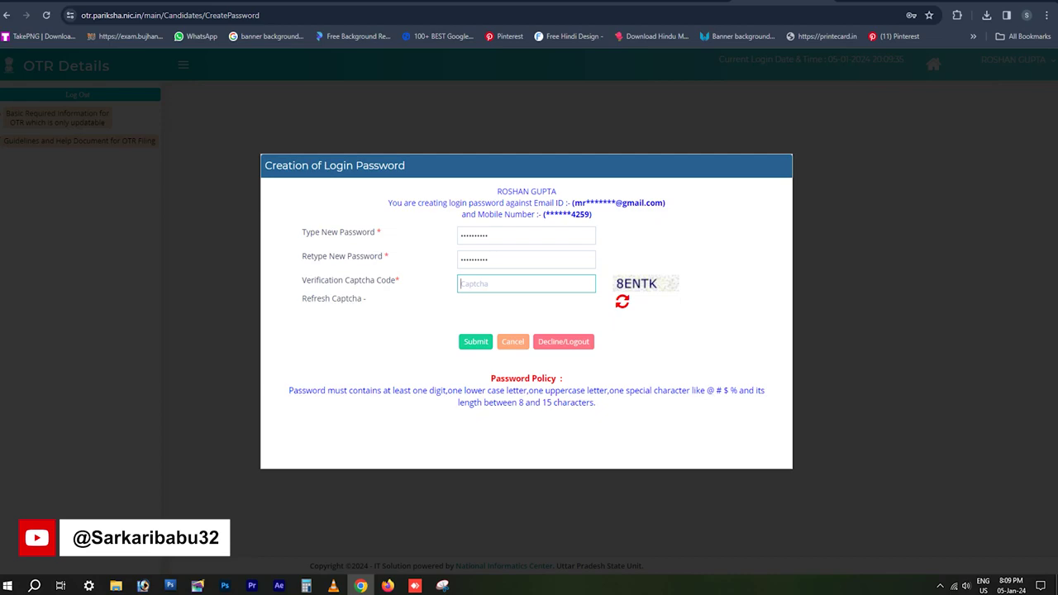
key(Return)
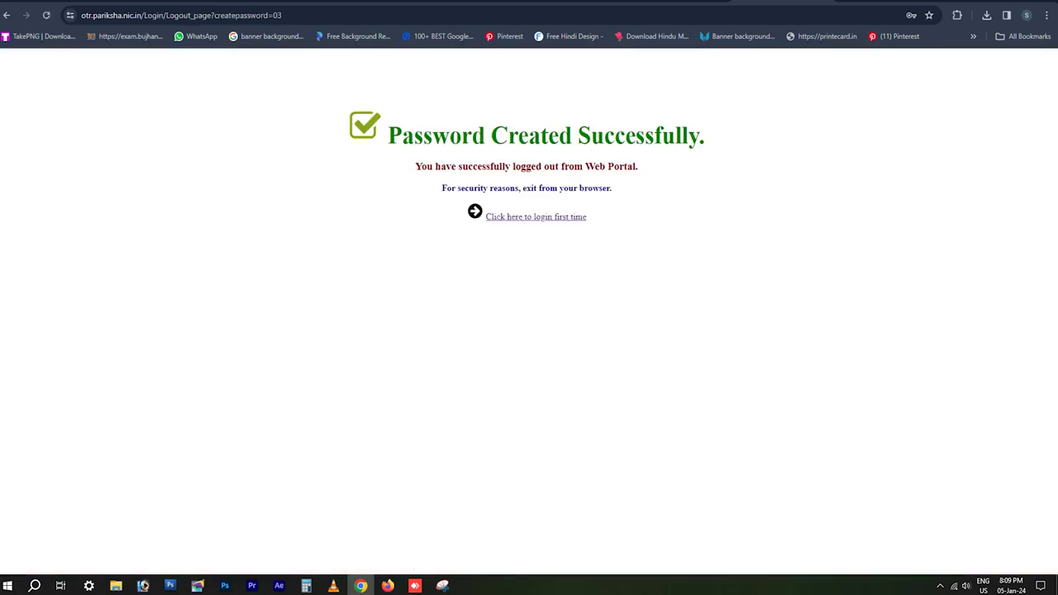
click(536, 216)
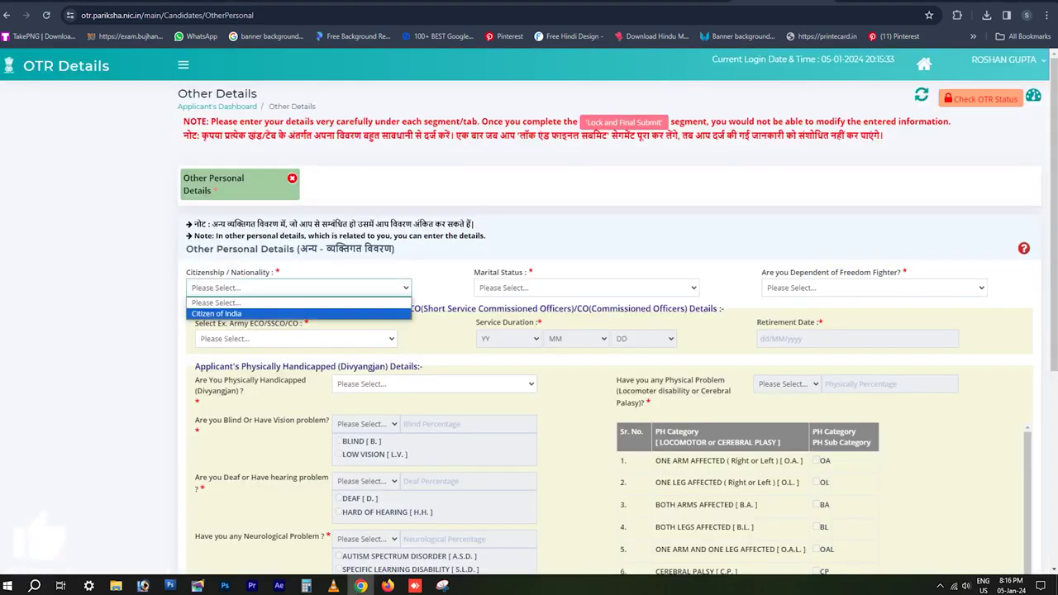
Set citizenship to Citizen of India, marital status to Single, and freedom fighter dependent to No.
click(297, 287)
click(216, 313)
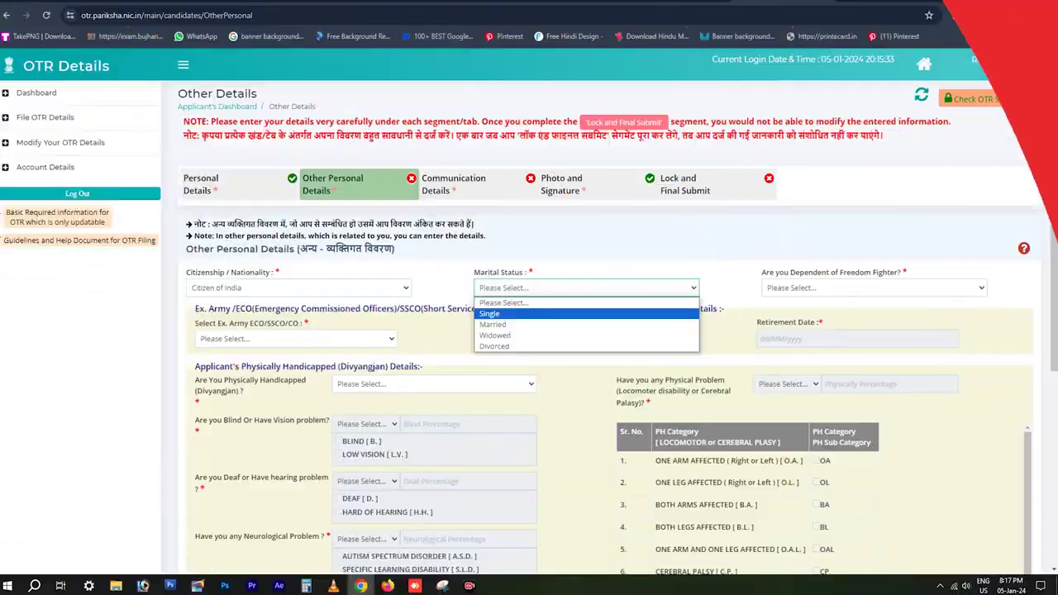
click(495, 313)
click(873, 288)
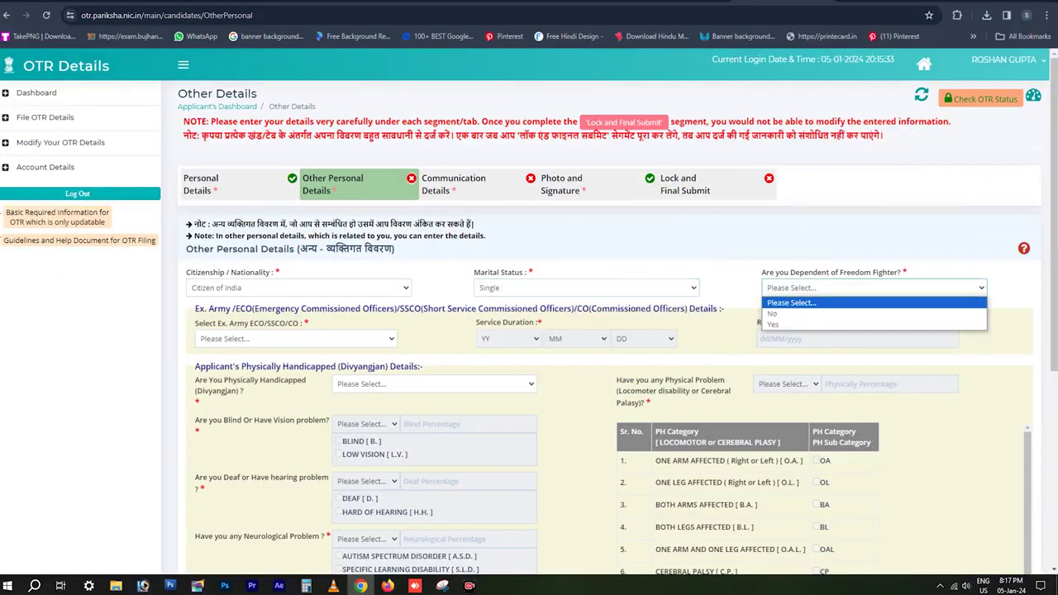
click(772, 313)
Answer No for ex-army service, physically handicapped, skilled player and NCC membership.
scroll(771, 313, down, 2)
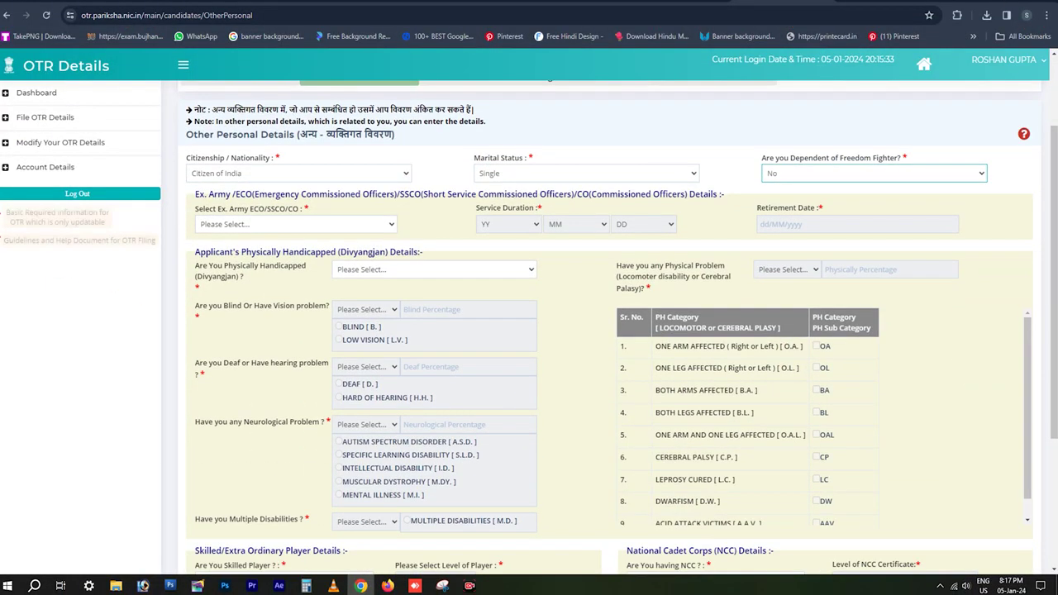
click(295, 223)
click(217, 257)
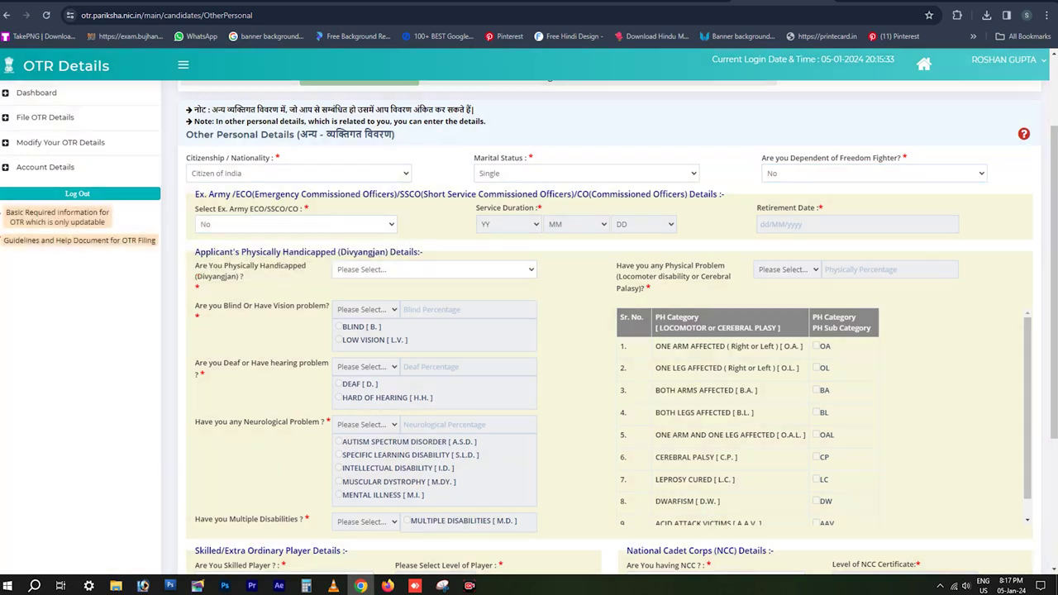
click(434, 269)
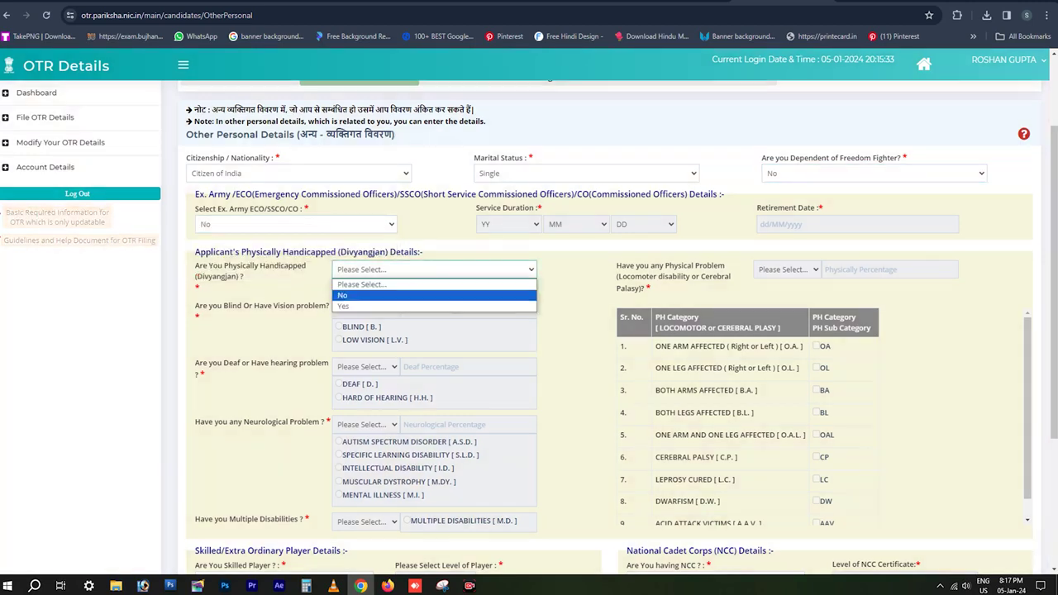
click(355, 293)
scroll(529, 330, down, 4)
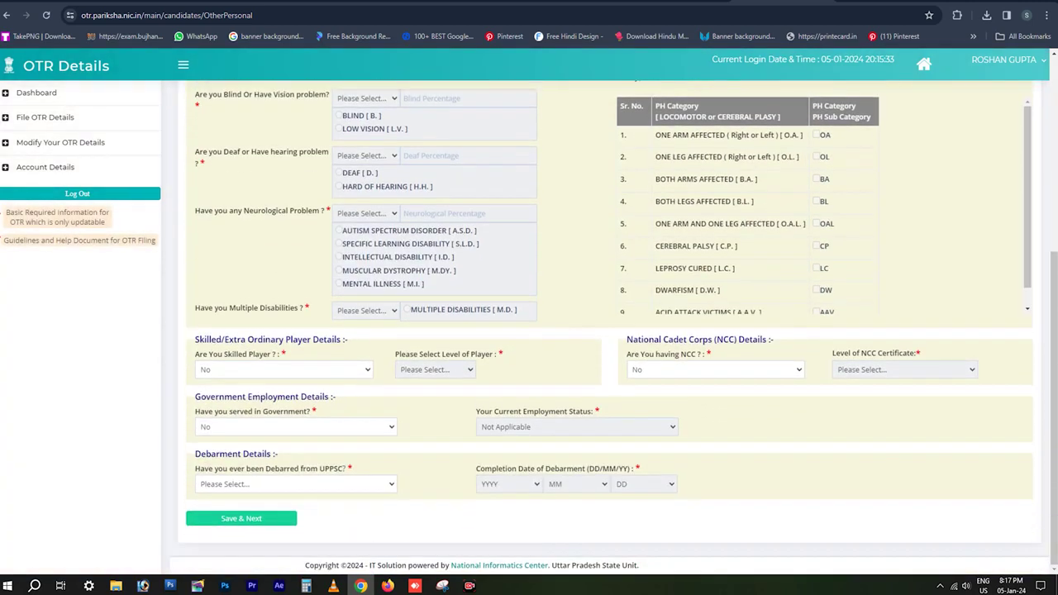
click(283, 369)
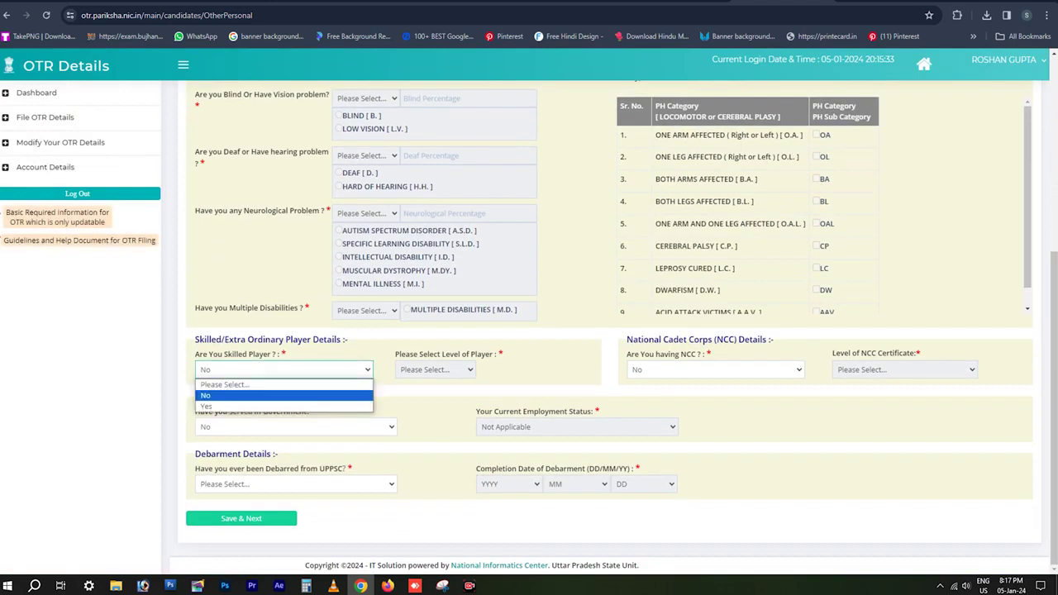
click(715, 370)
click(640, 395)
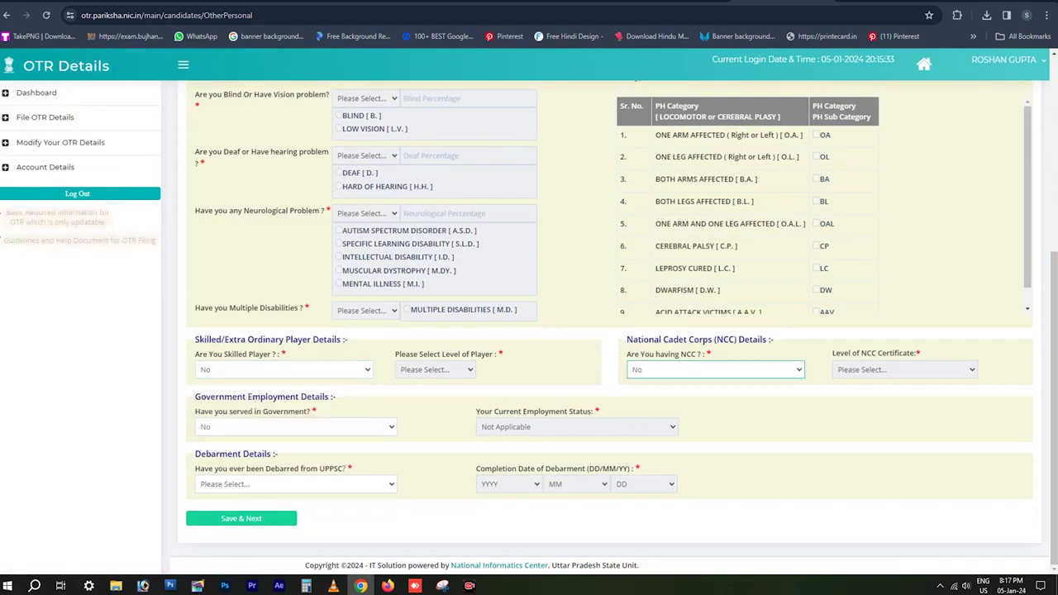
Answer No to debarment from UPPSC, then save the other personal details and confirm.
click(295, 483)
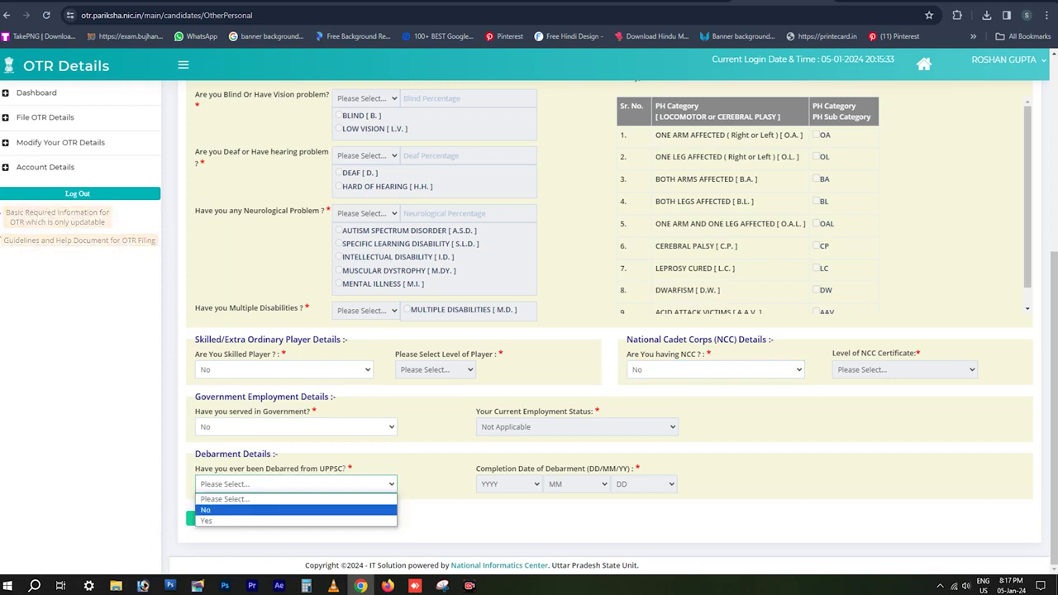
click(248, 509)
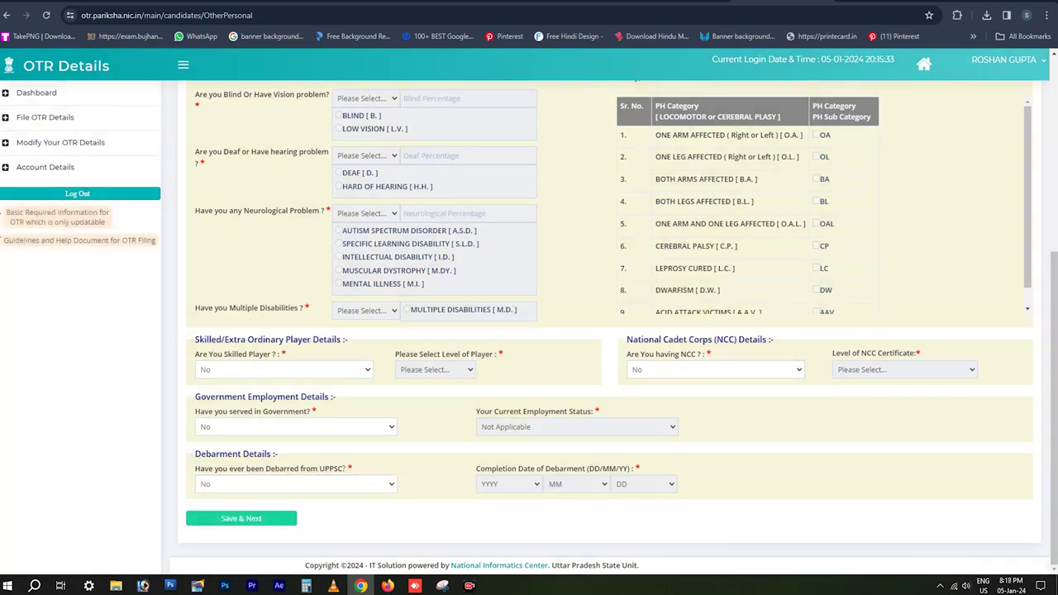
click(280, 521)
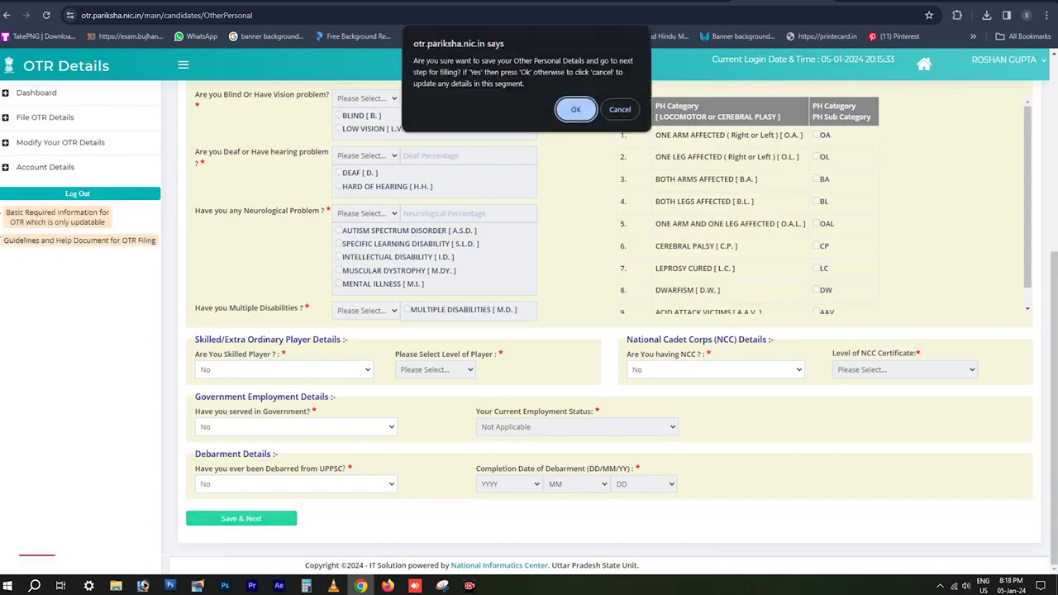
key(Return)
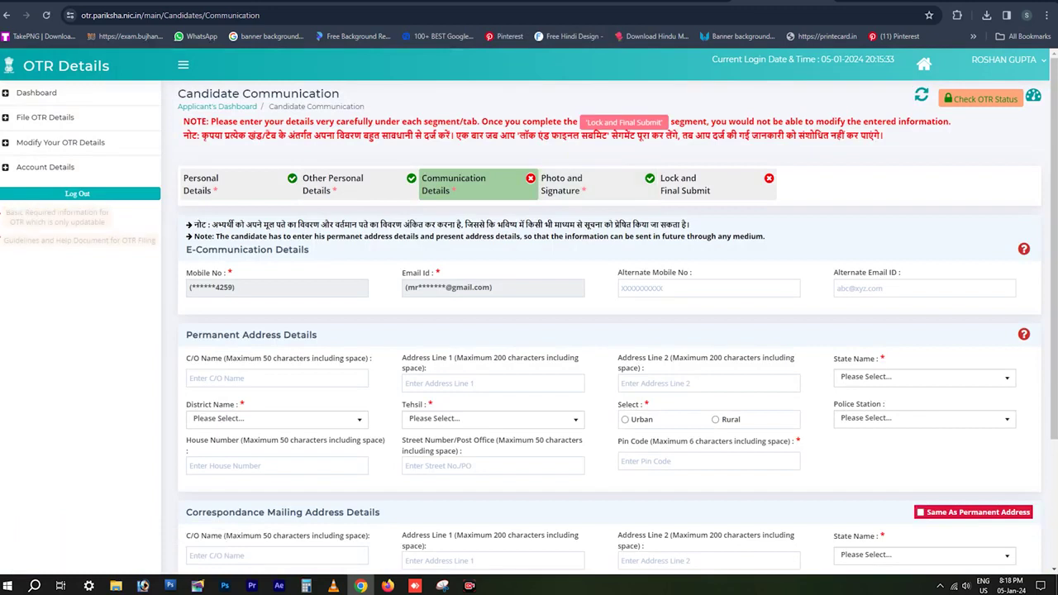
Fill in the permanent address, then move through Photo and Signature to Lock and Final Submit.
scroll(609, 330, down, 2)
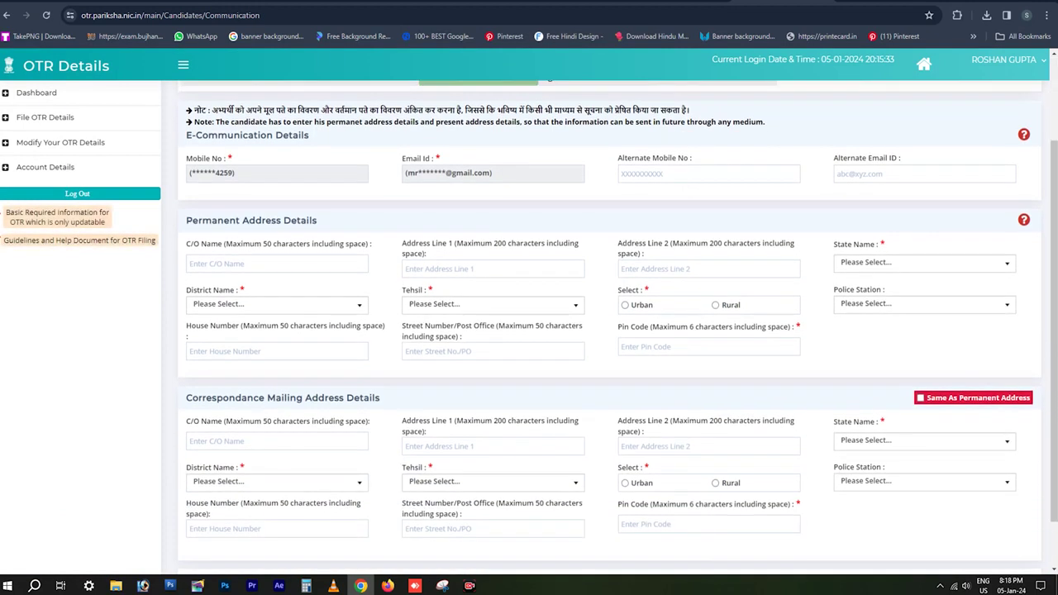
click(277, 263)
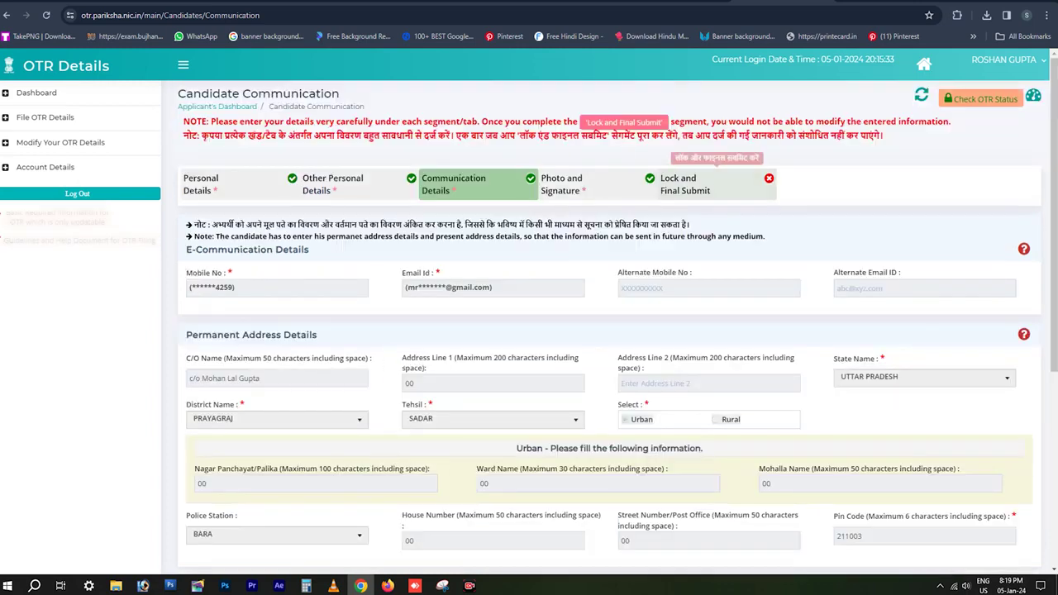
click(570, 183)
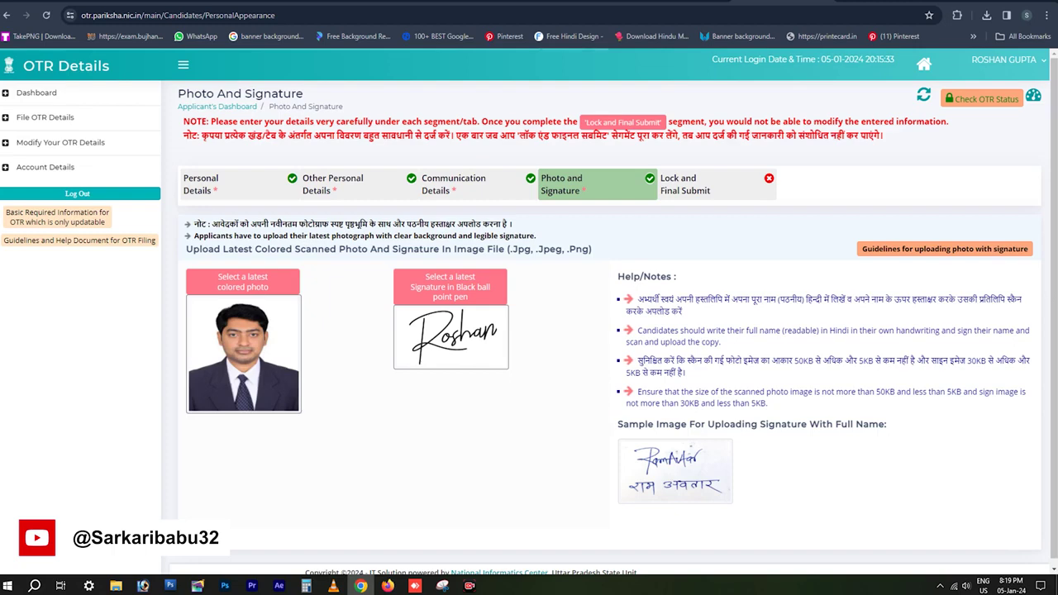
click(684, 184)
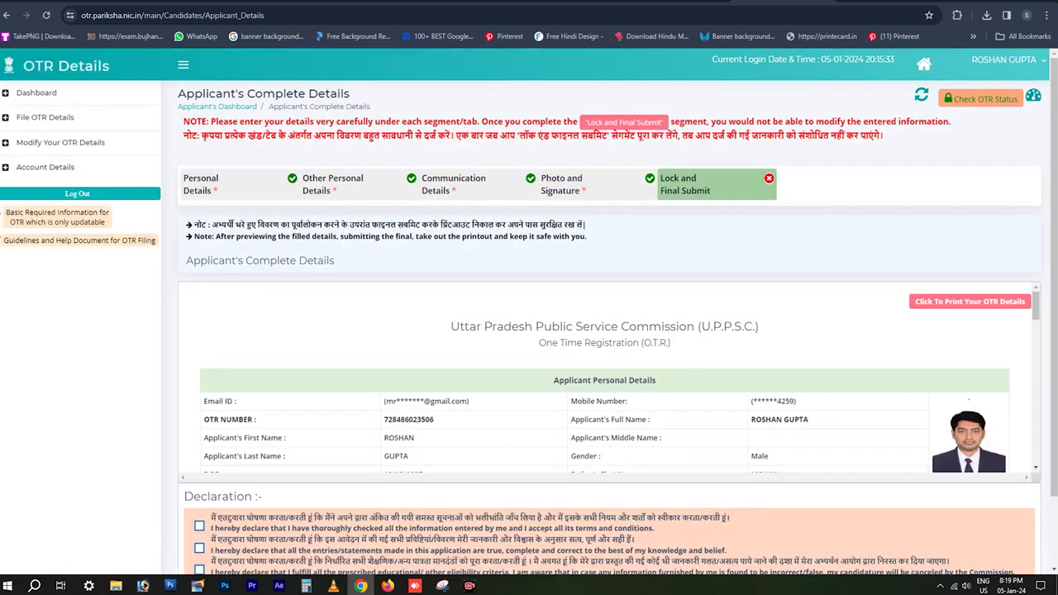
Accept all three declarations, then lock and finally submit the OTR registration.
scroll(608, 331, down, 1)
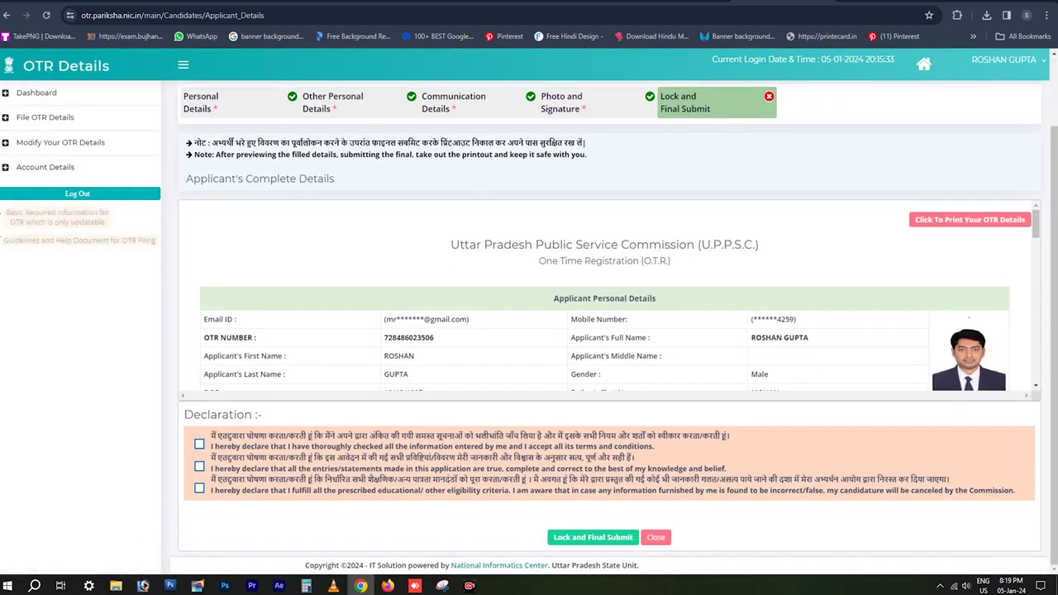
click(199, 444)
click(199, 466)
click(199, 487)
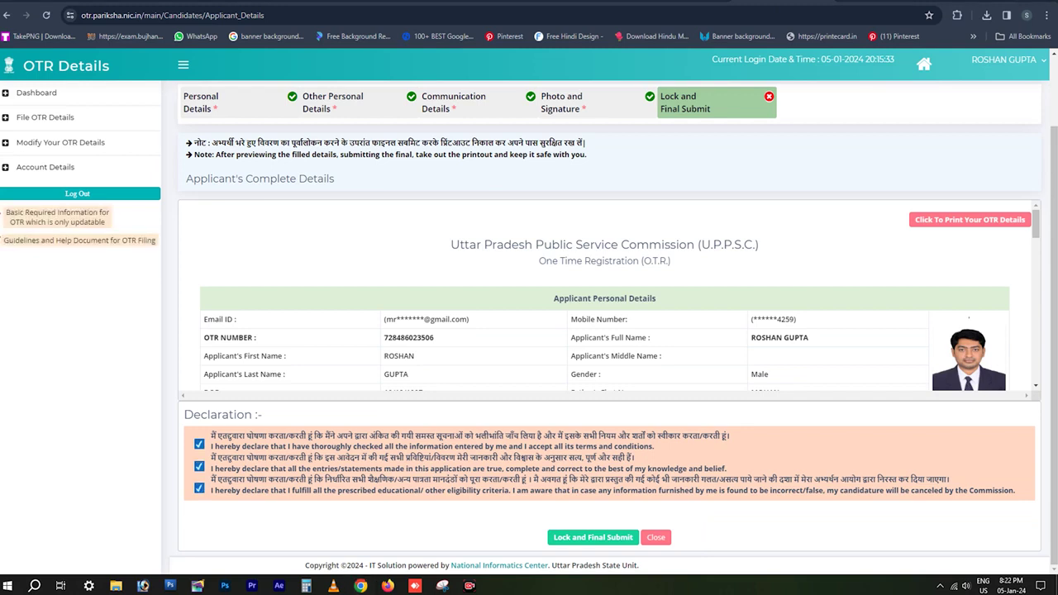
click(593, 537)
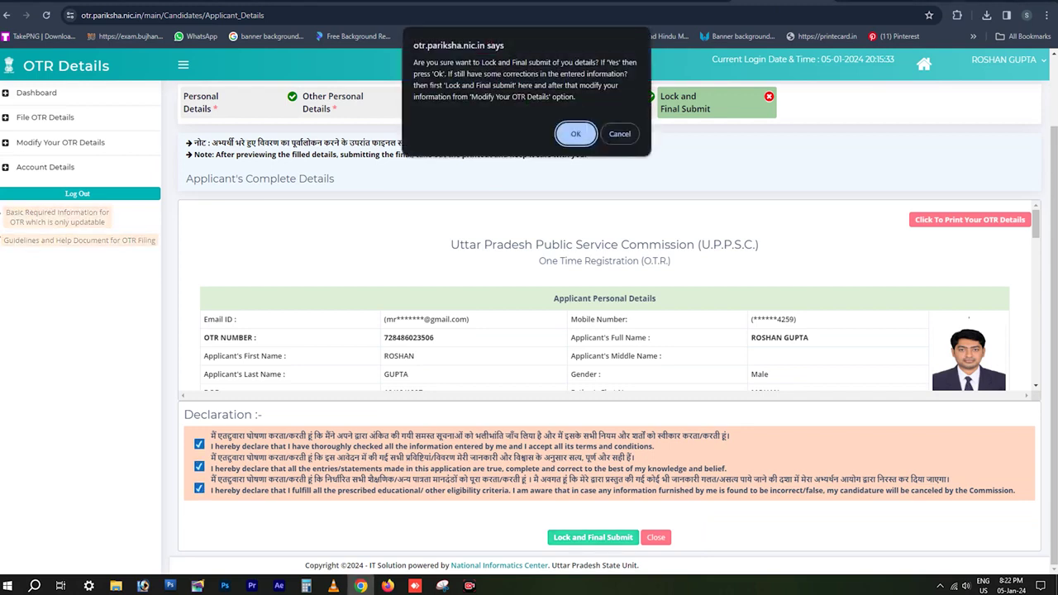
key(Return)
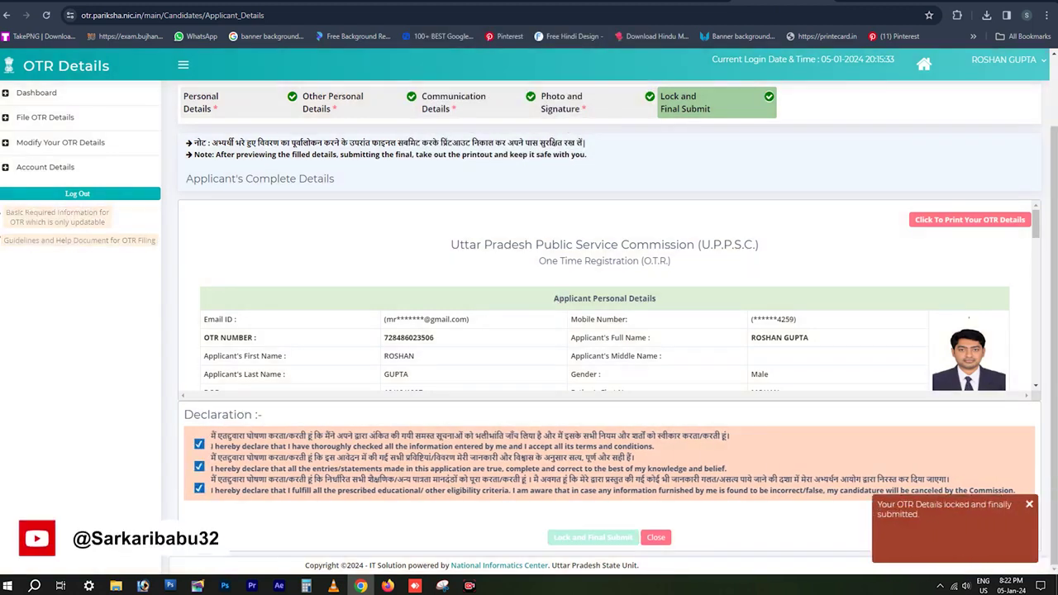
Leave the submitted details page, copy the generated OTR number, and answer Yes to completed registration.
click(655, 537)
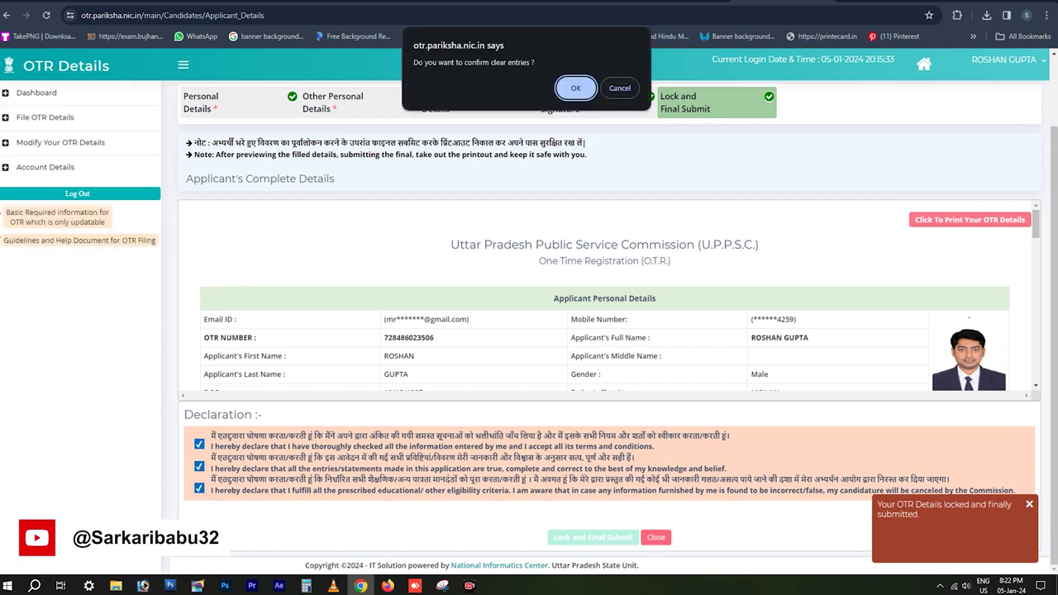
click(574, 85)
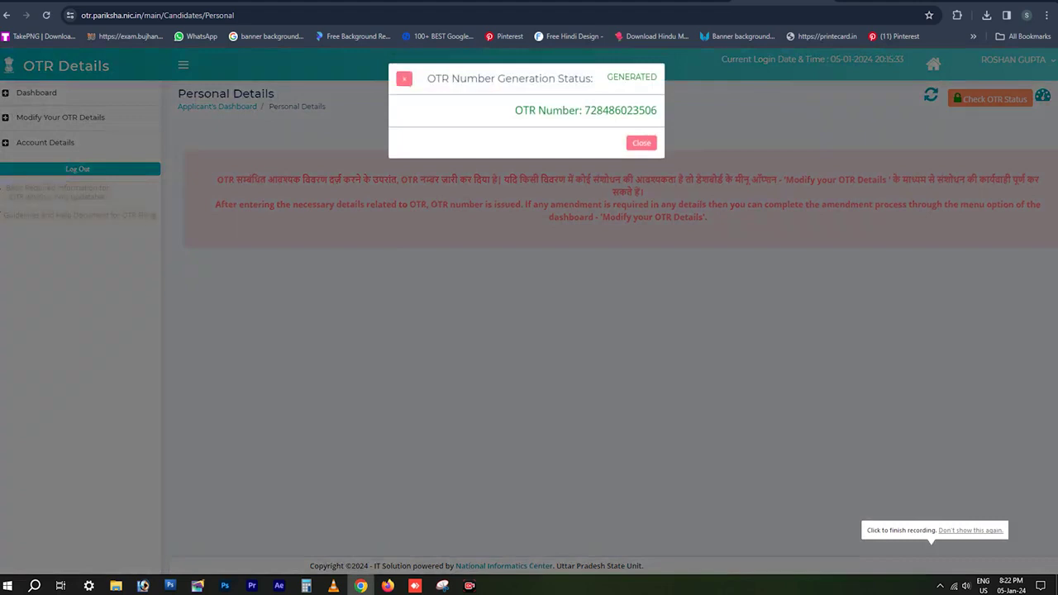
double_click(616, 110)
right_click(608, 113)
click(642, 125)
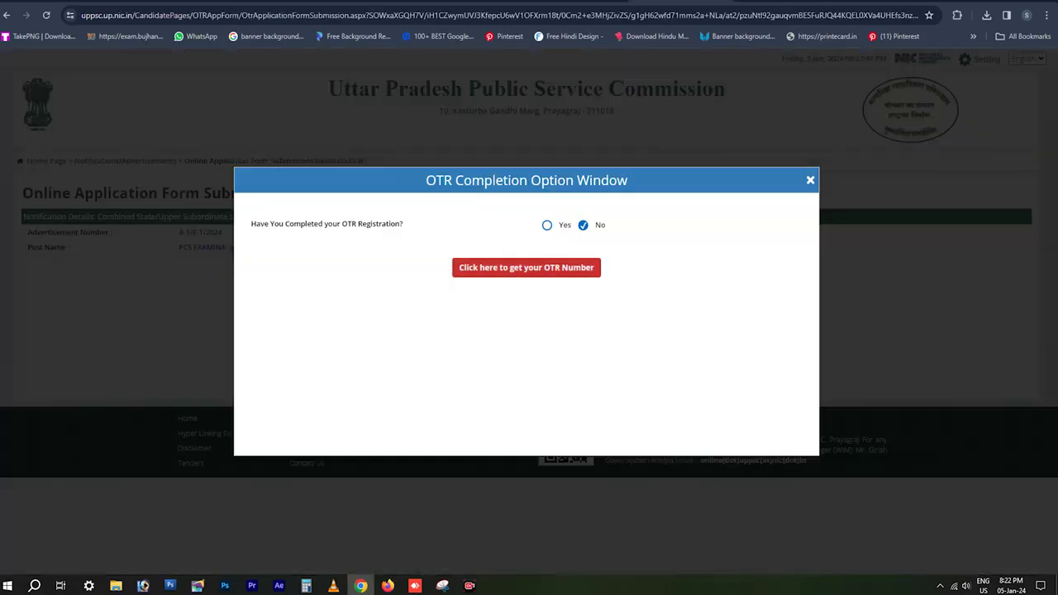
click(546, 224)
Enter the copied OTR number, verify it, and start authentication with the OTR server.
click(640, 226)
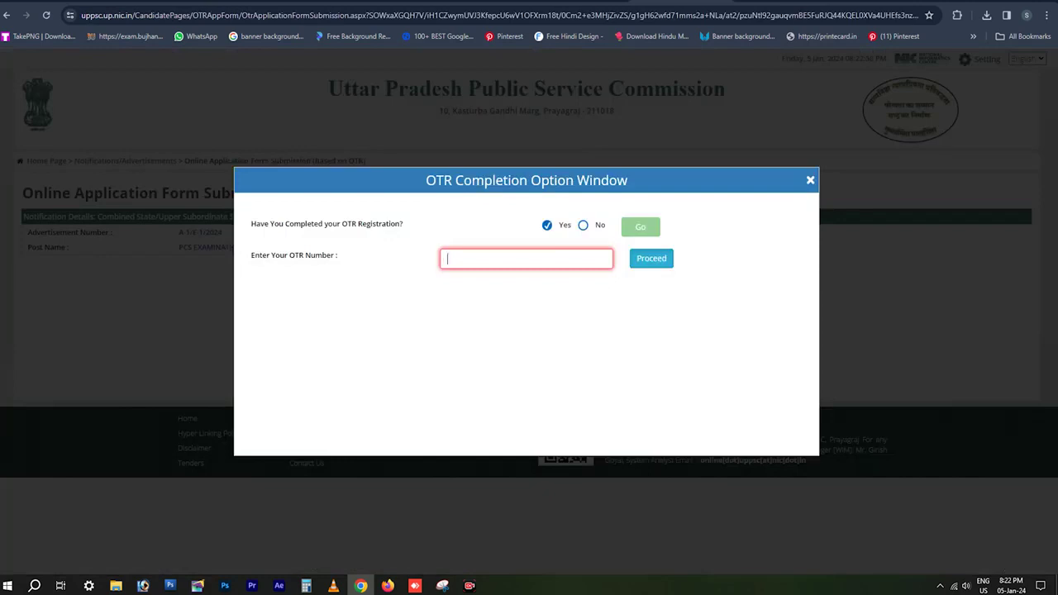
key(Return)
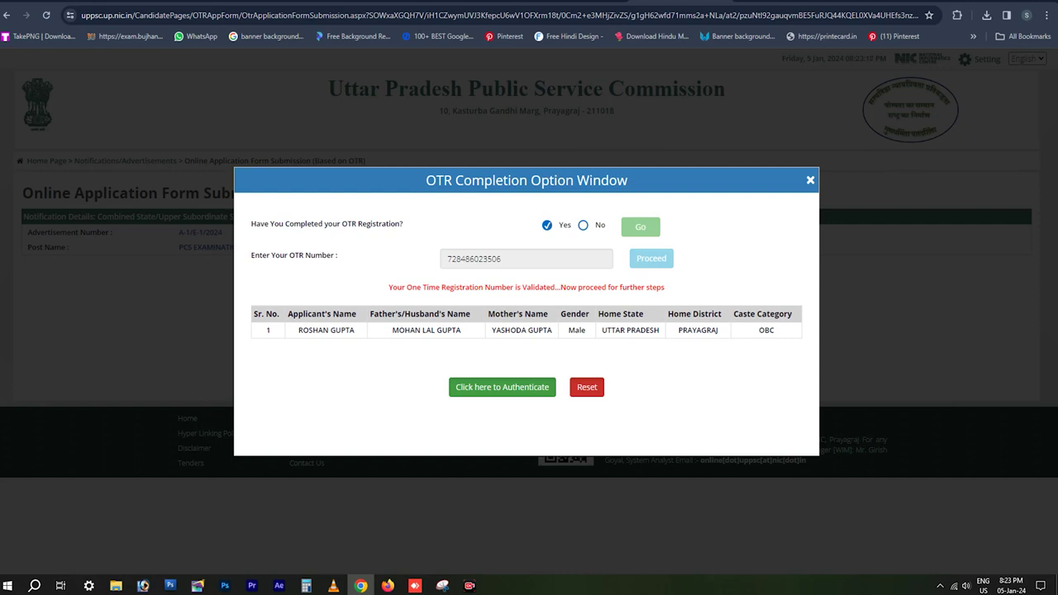
click(501, 387)
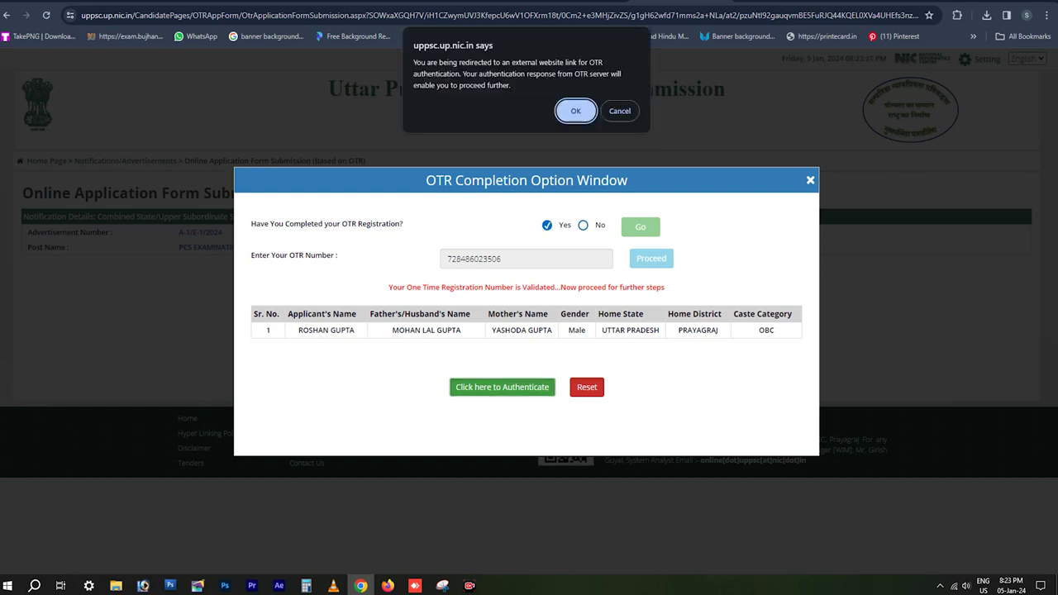
Authenticate the OTR registration using a one-time code sent to the registered email instead of mobile.
key(Return)
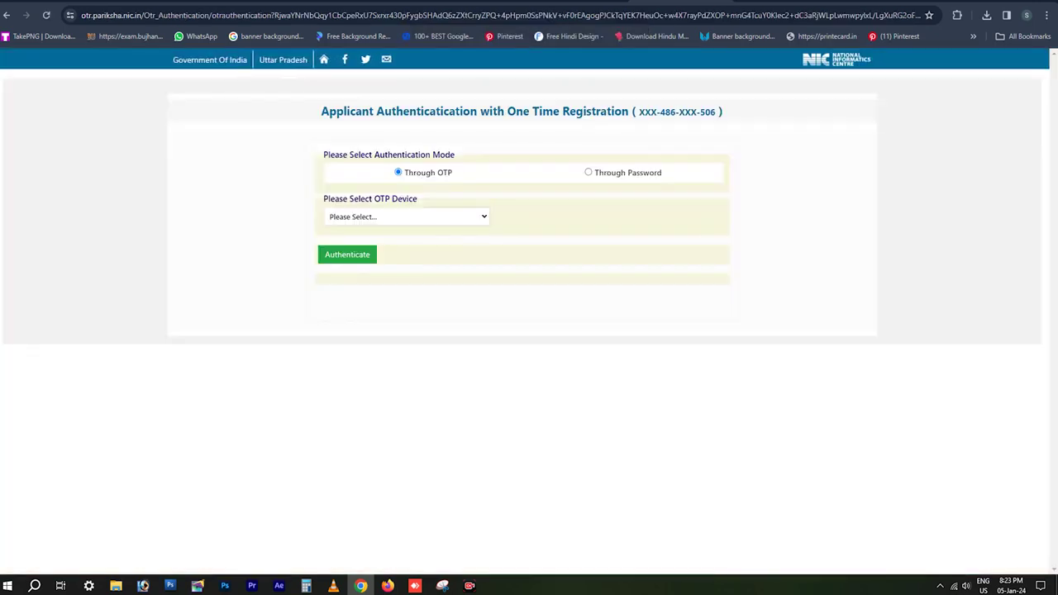
click(407, 216)
click(364, 238)
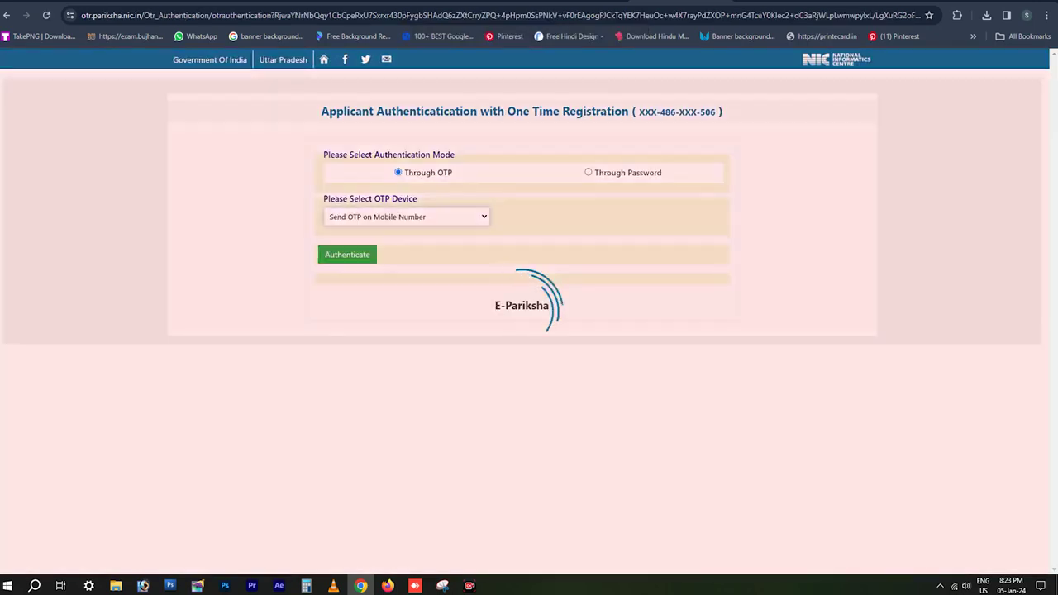
click(442, 263)
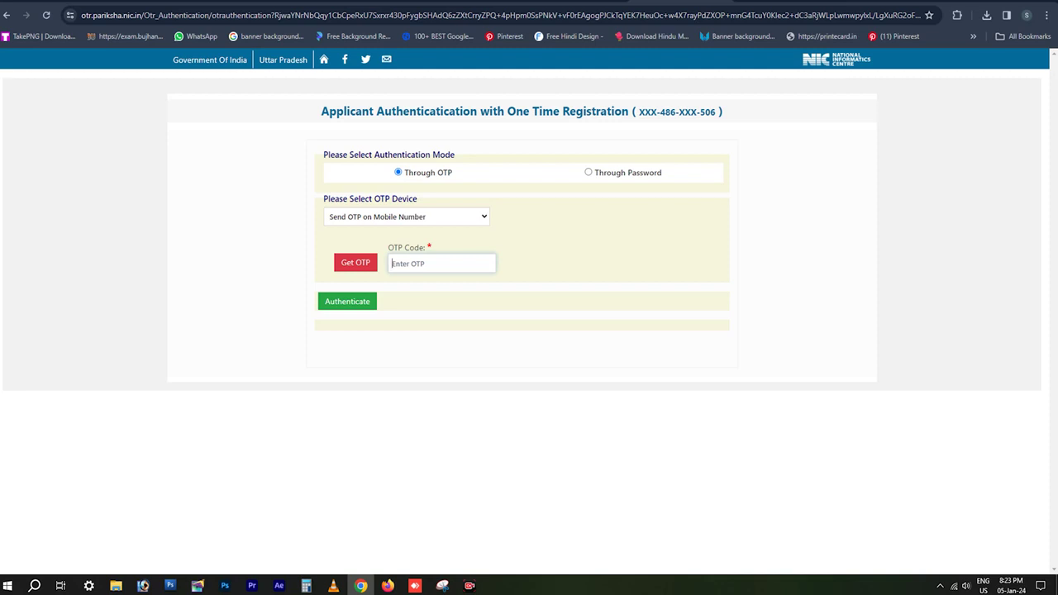
click(407, 217)
click(364, 251)
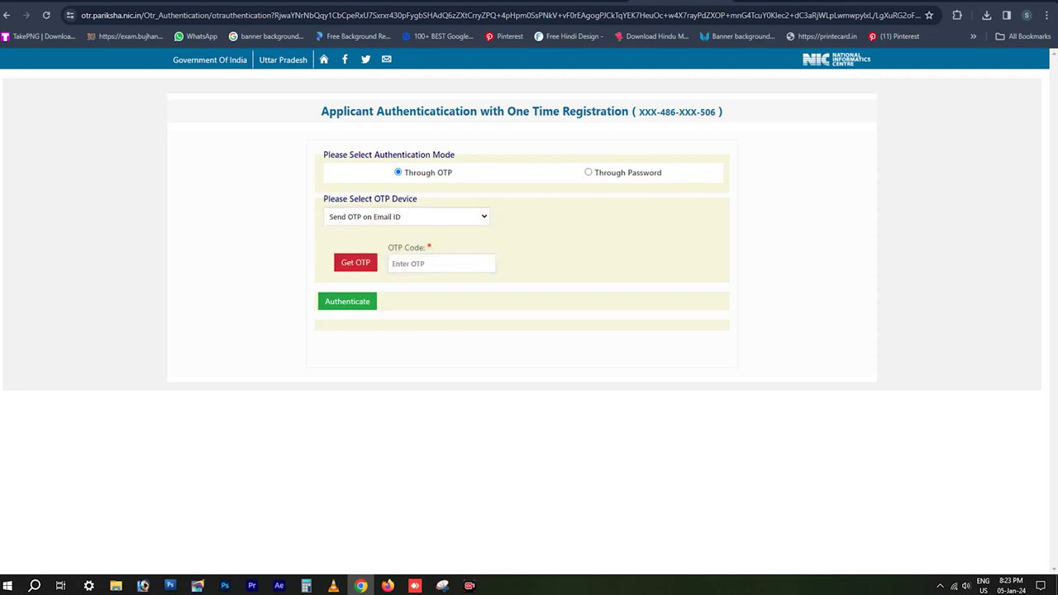
click(355, 262)
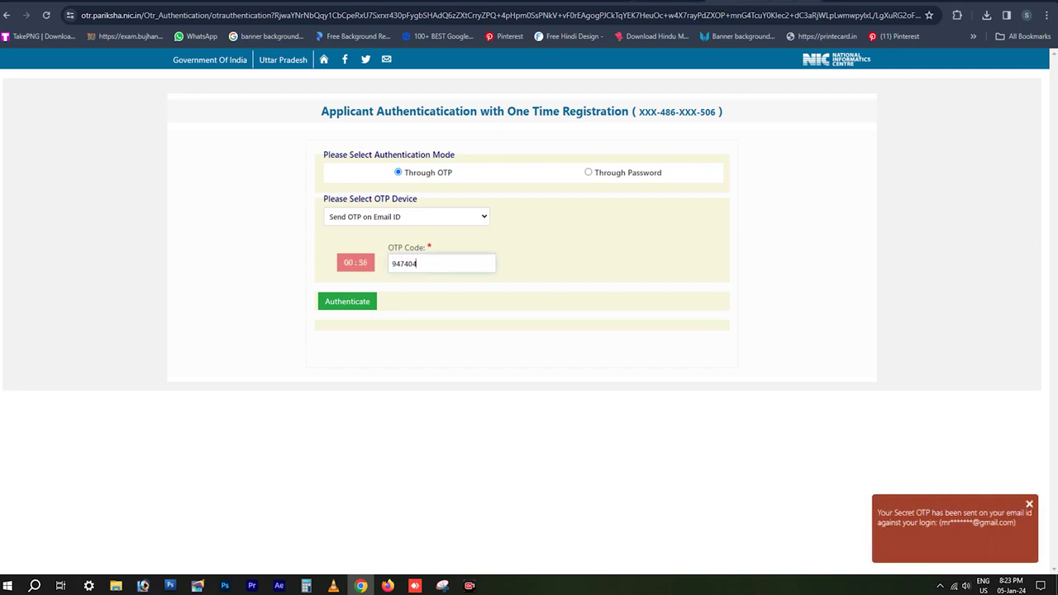
click(347, 300)
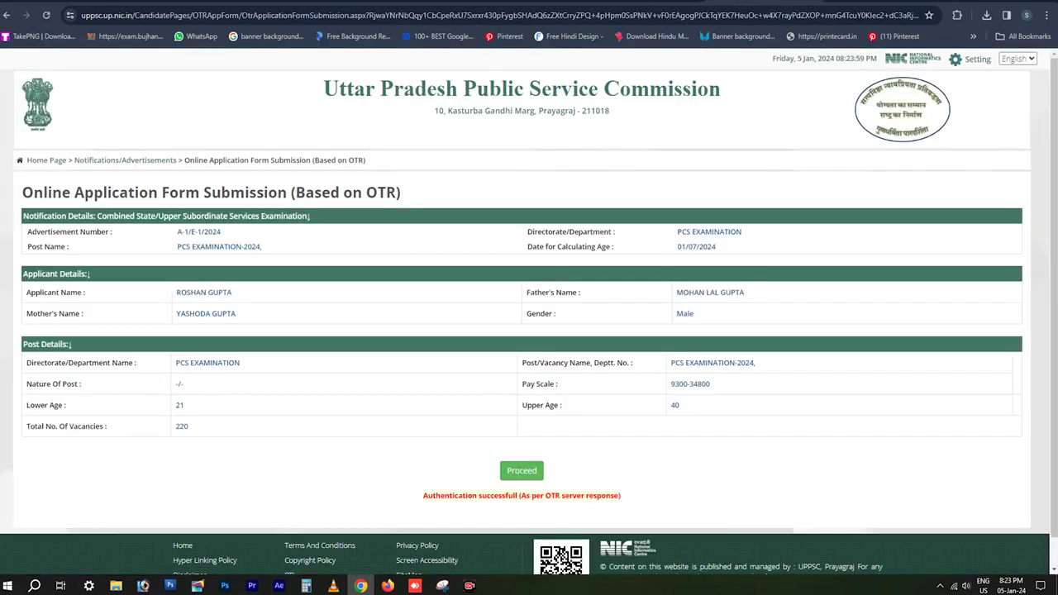
Proceed to the application form and mark the bachelor's degree qualification as acquired (Yes).
click(521, 470)
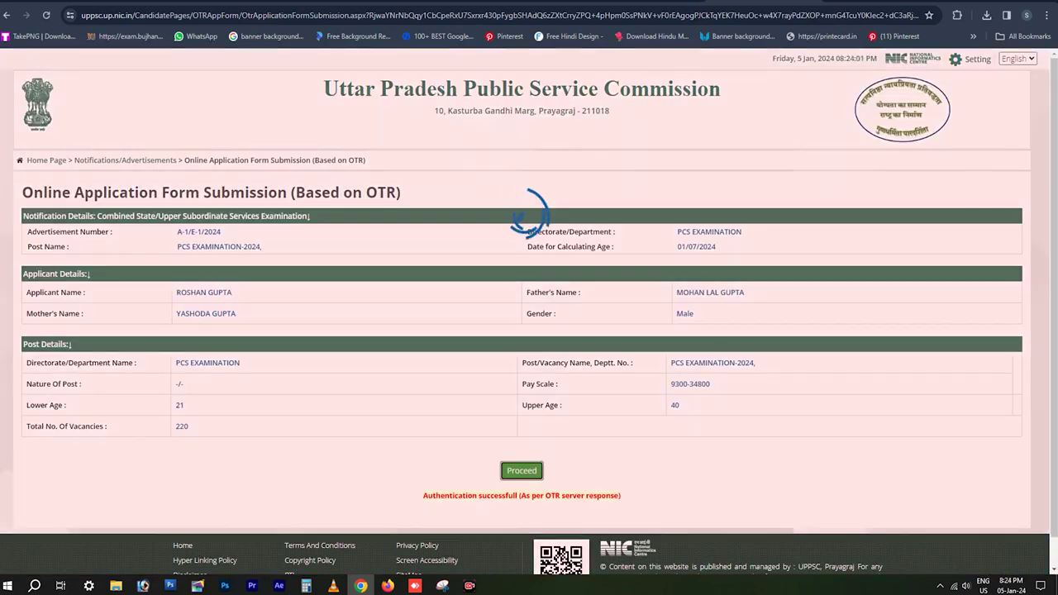
scroll(529, 314, down, 2)
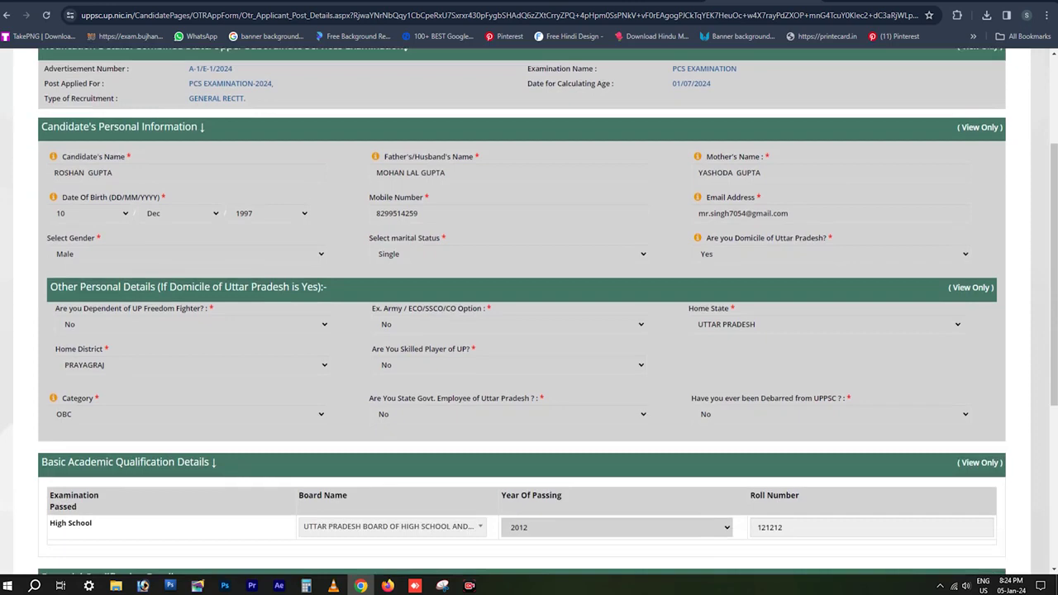
scroll(528, 314, down, 3)
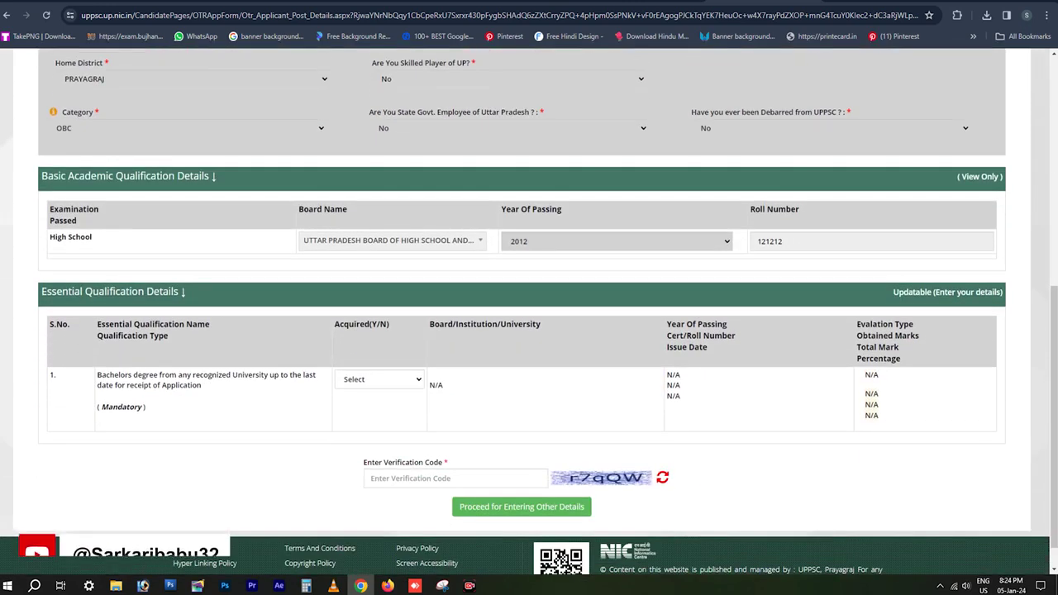
click(378, 380)
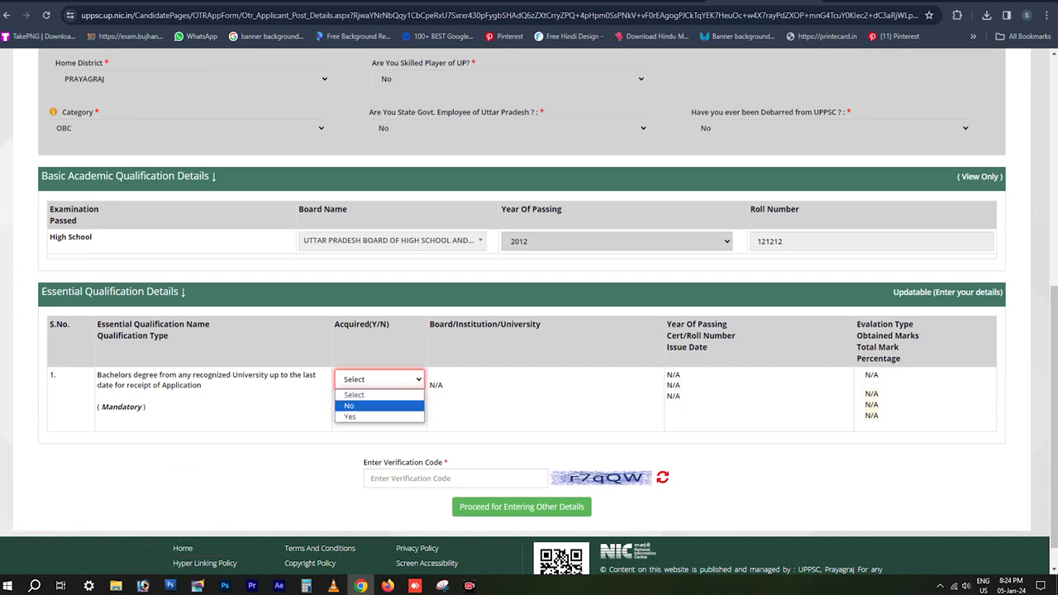
click(355, 403)
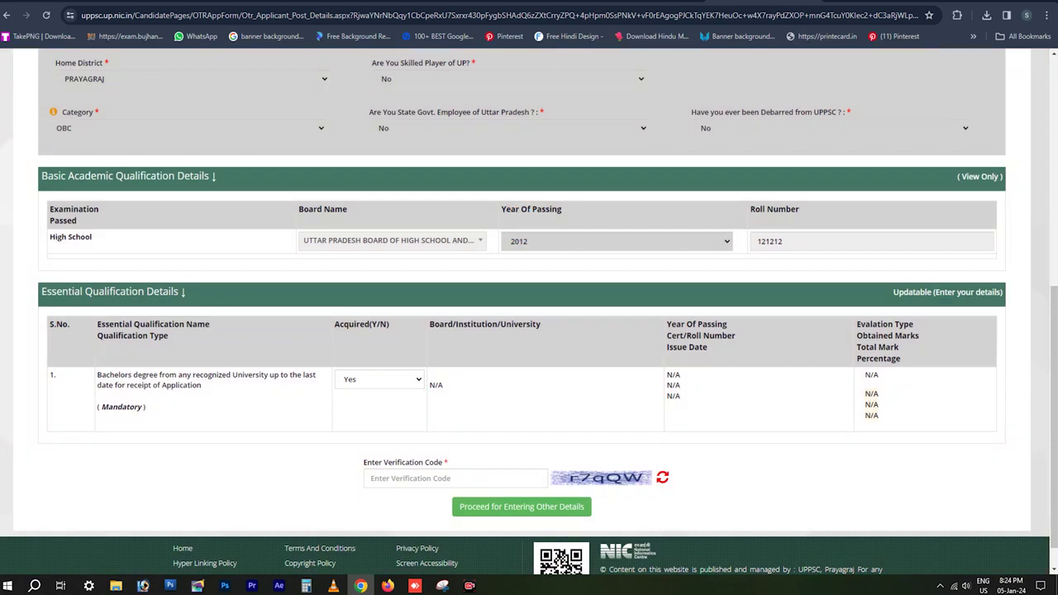
click(378, 379)
click(356, 417)
Enter the captcha verification code and submit to proceed to other details.
click(455, 478)
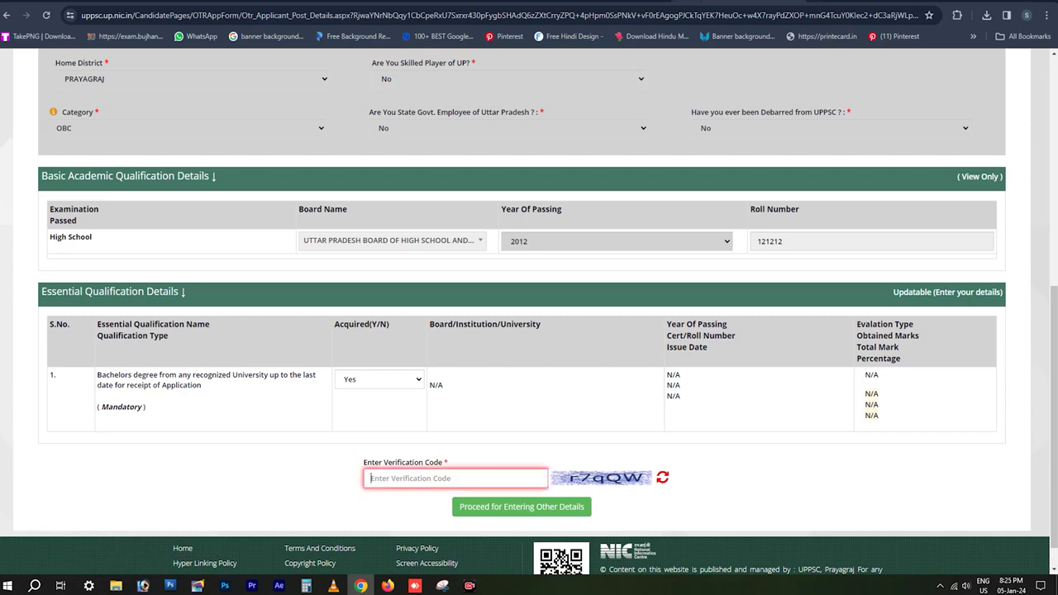
text(r7)
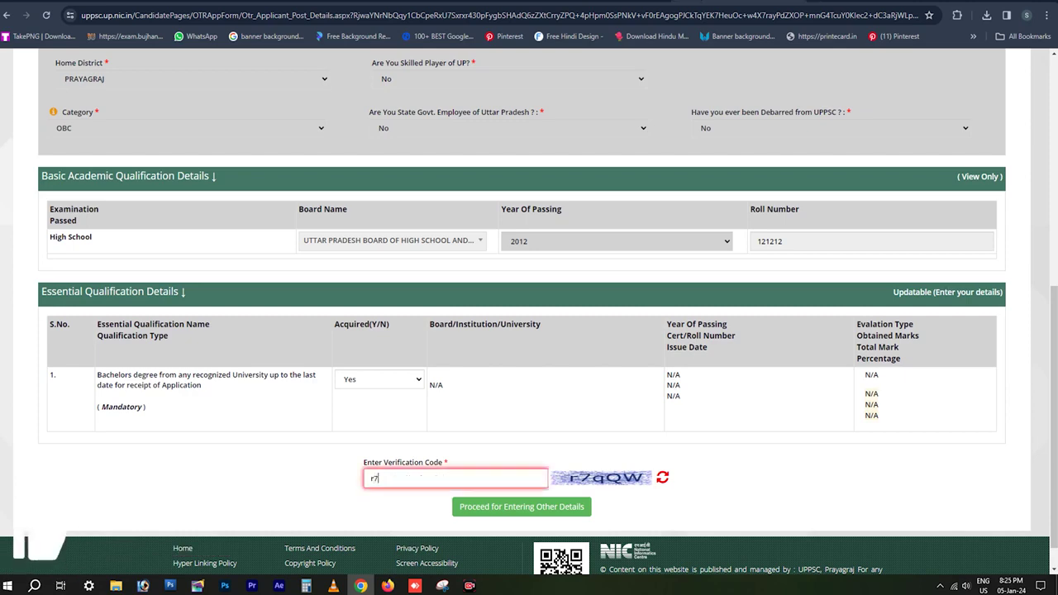
text(q)
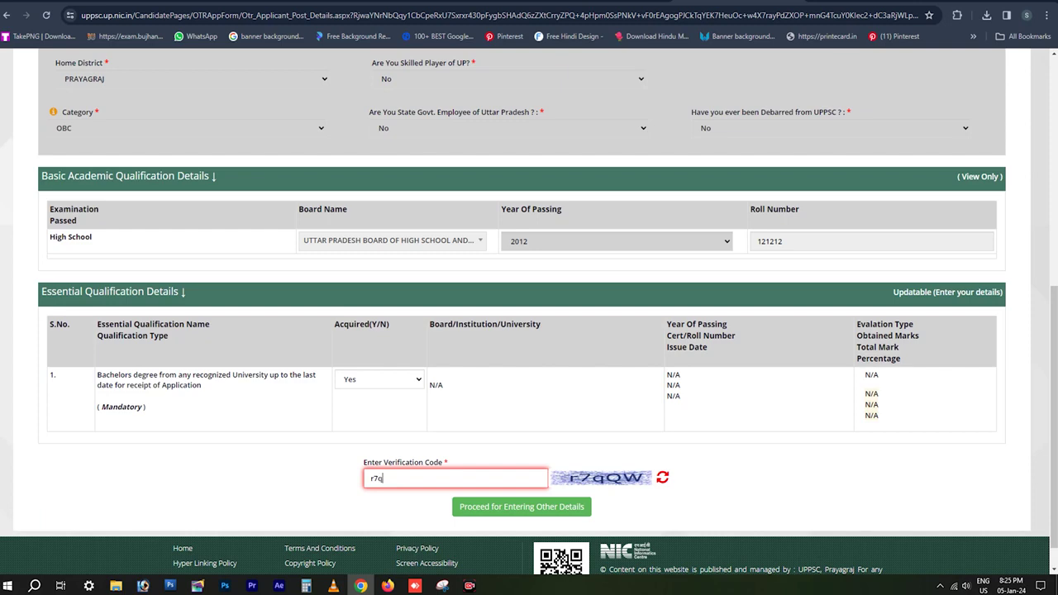
text(QW)
key(Return)
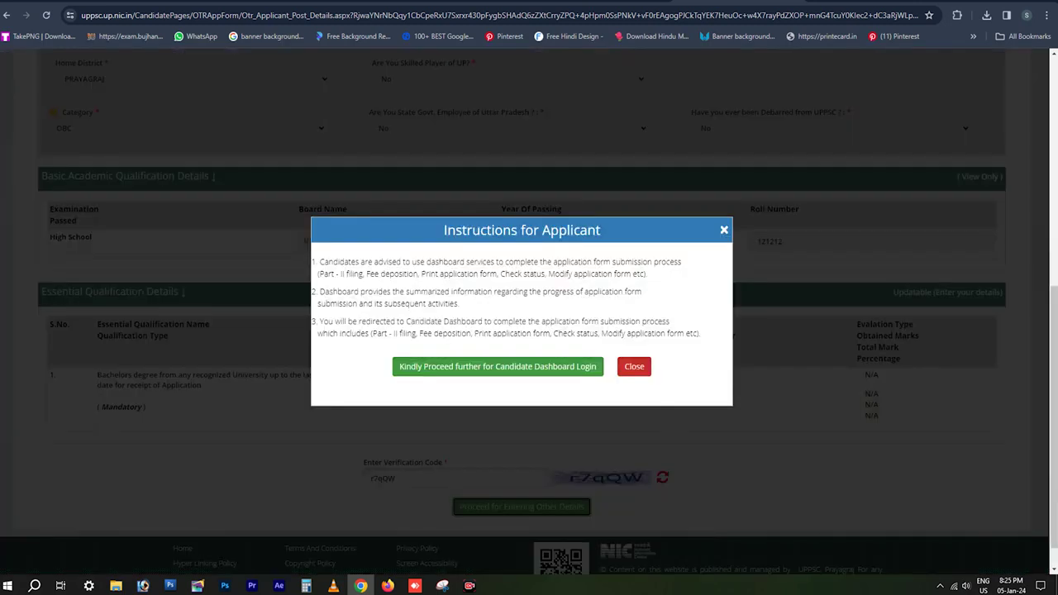
Continue past the instructions and open the application form on the Candidate Dashboard.
key(Return)
key(Return)
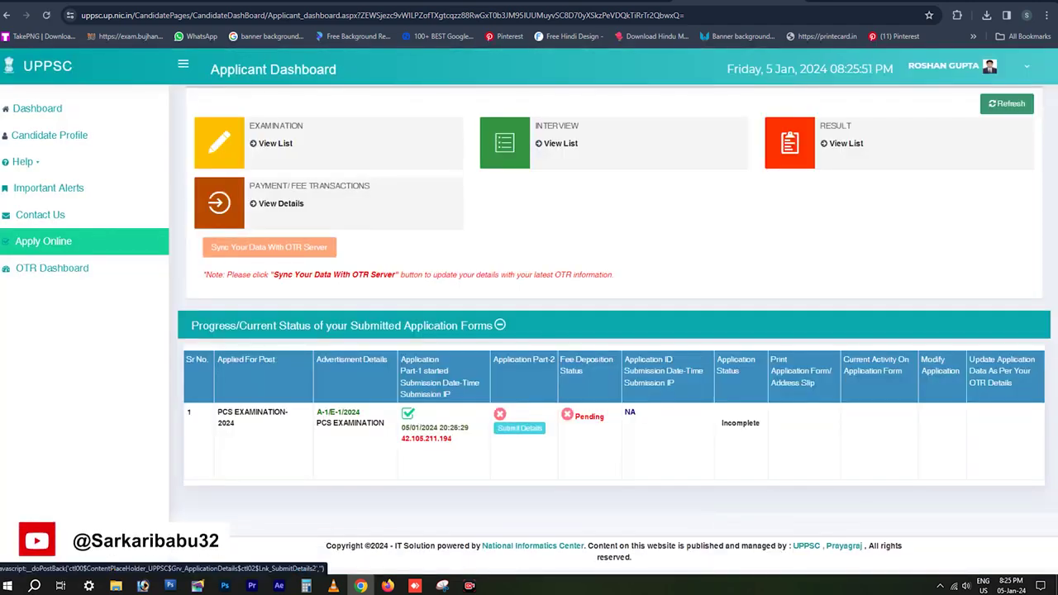
click(519, 427)
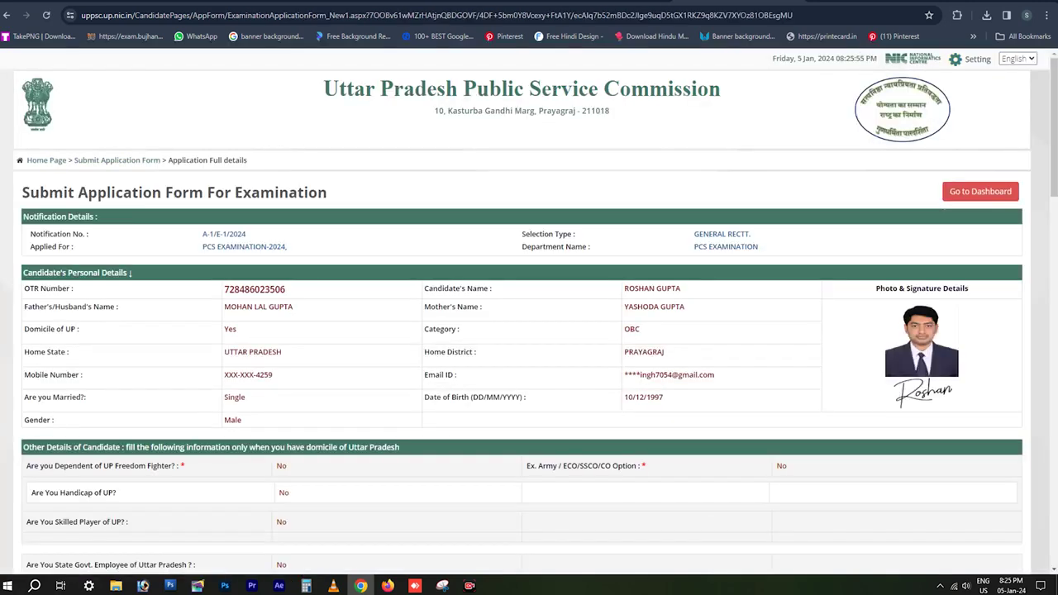
scroll(529, 311, down, 3)
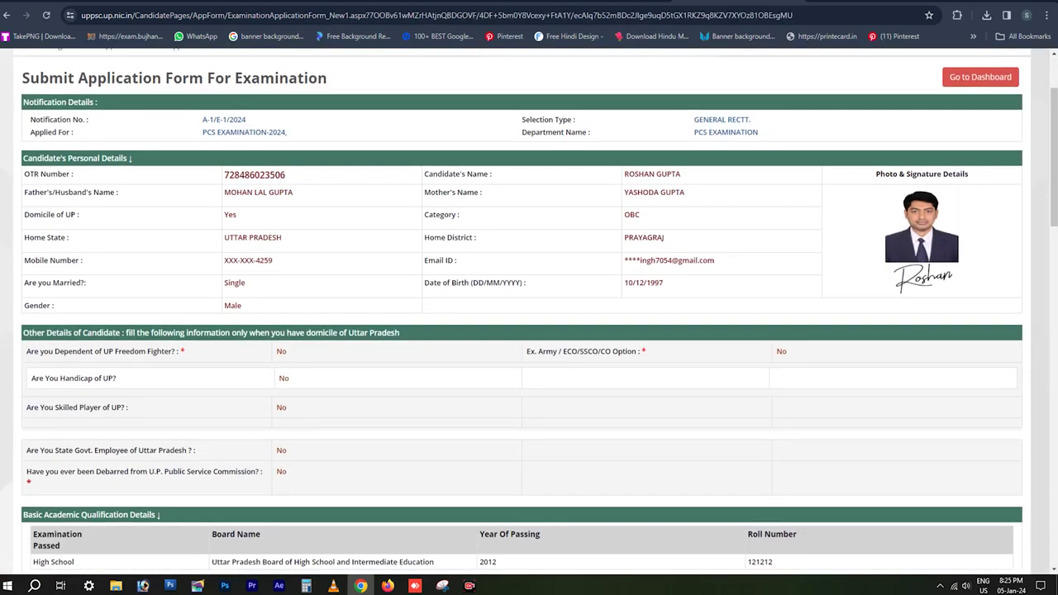
scroll(529, 311, down, 3)
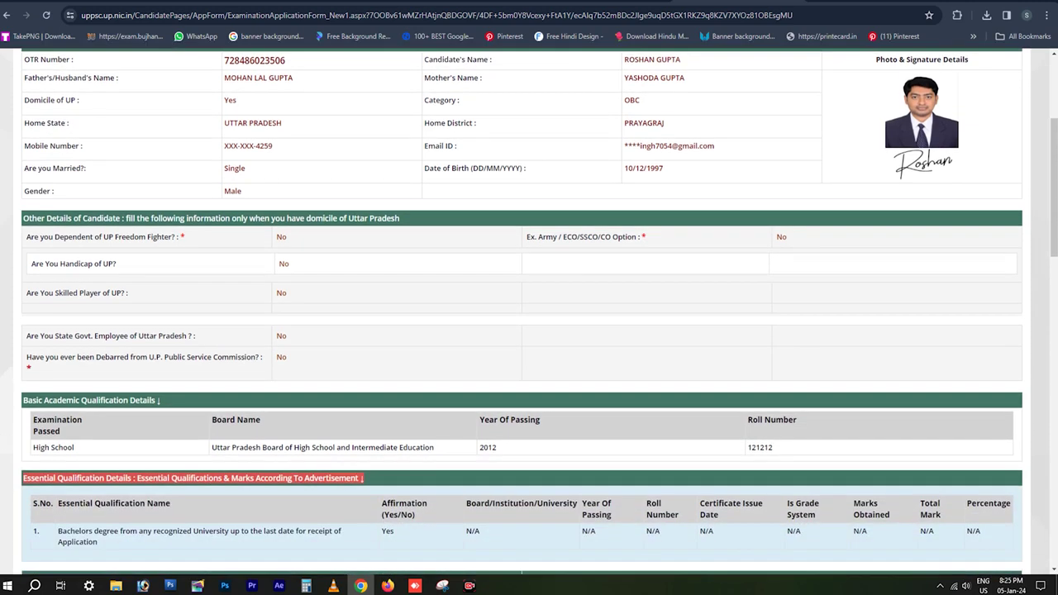
scroll(529, 311, down, 8)
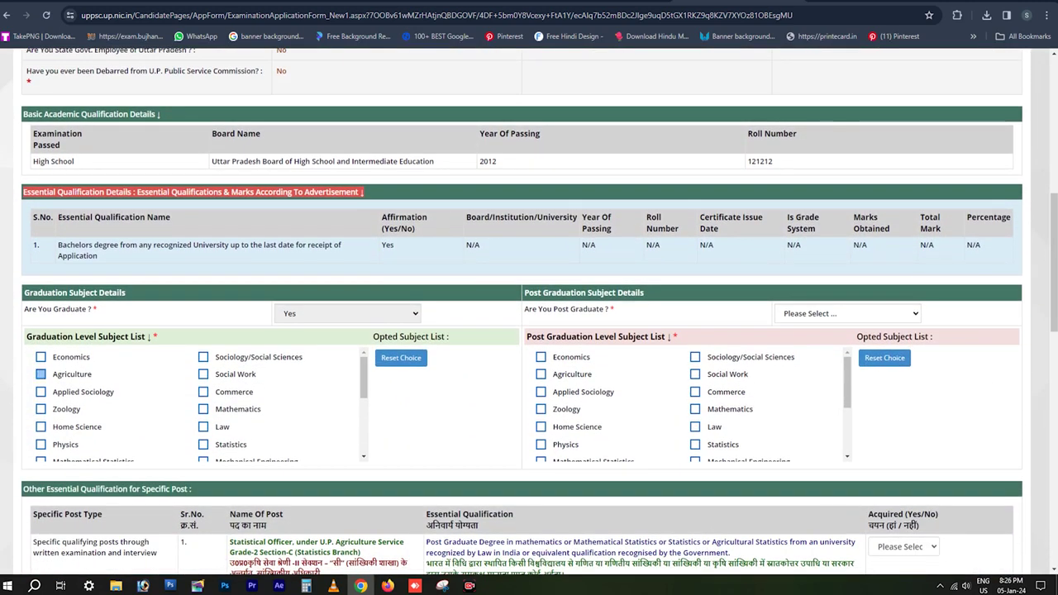
Choose Physics and Mathematics as the graduation subjects.
click(40, 409)
key(Down)
key(Down)
key(Down)
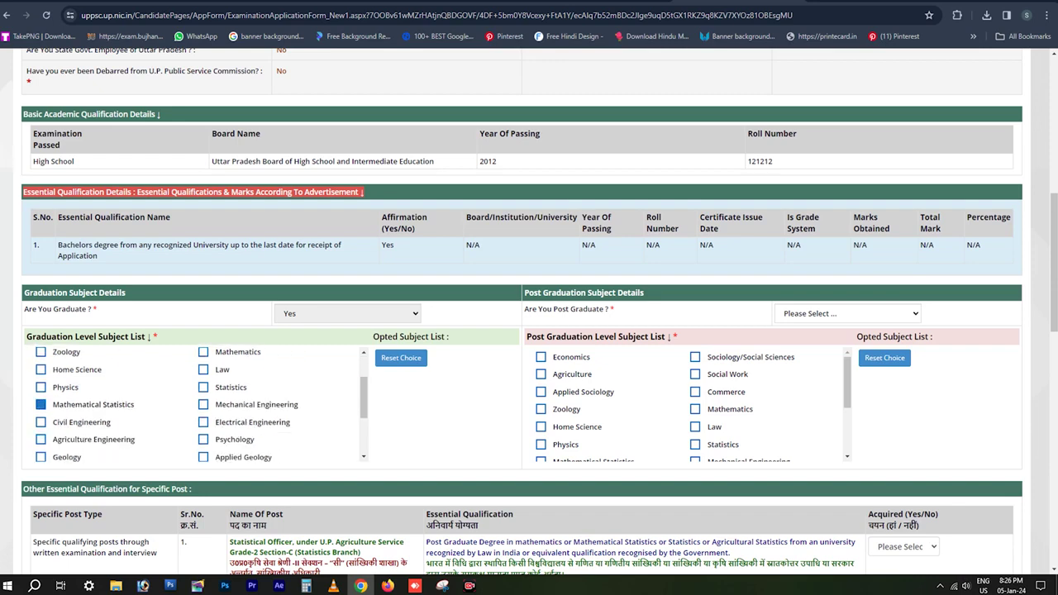
key(Up)
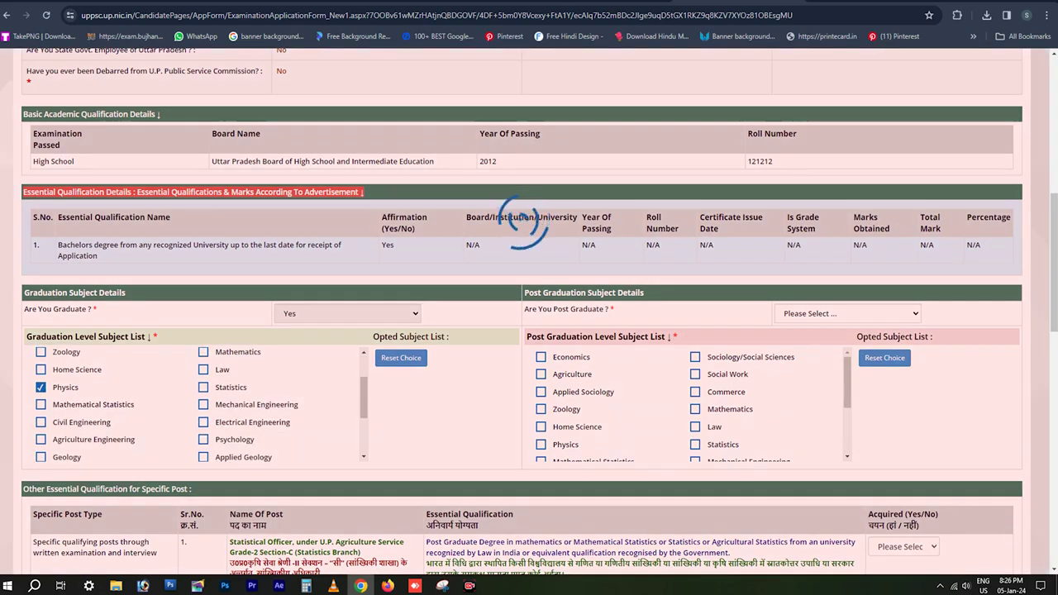
scroll(198, 403, down, 4)
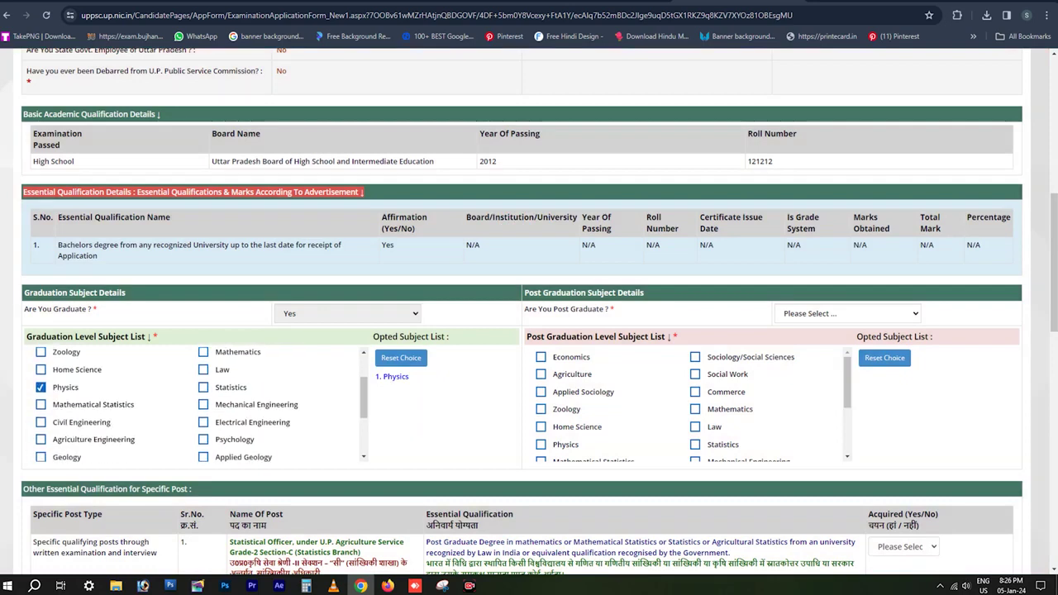
scroll(199, 403, down, 5)
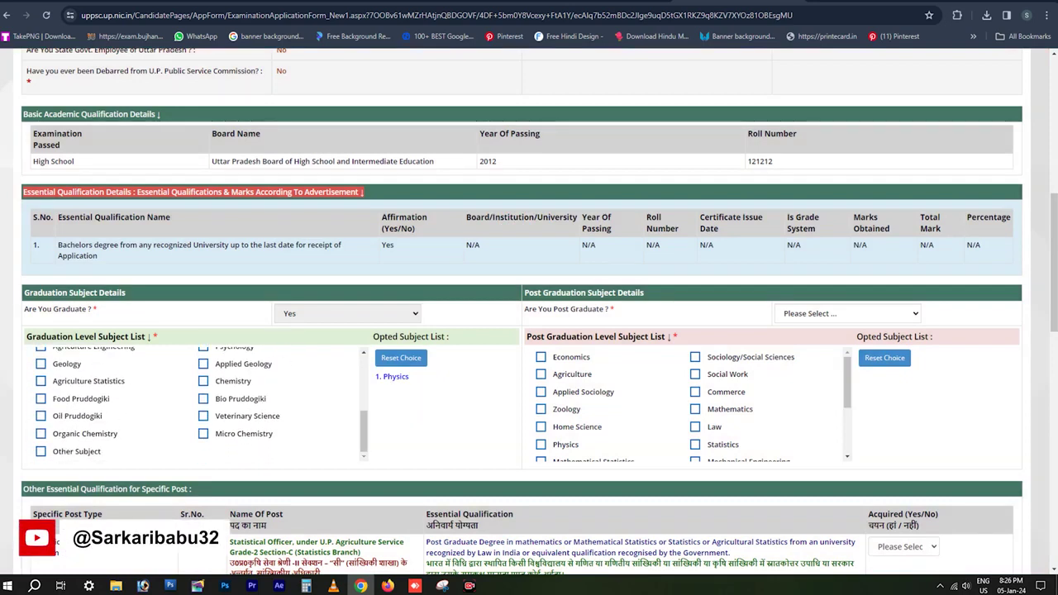
scroll(199, 347, up, 2)
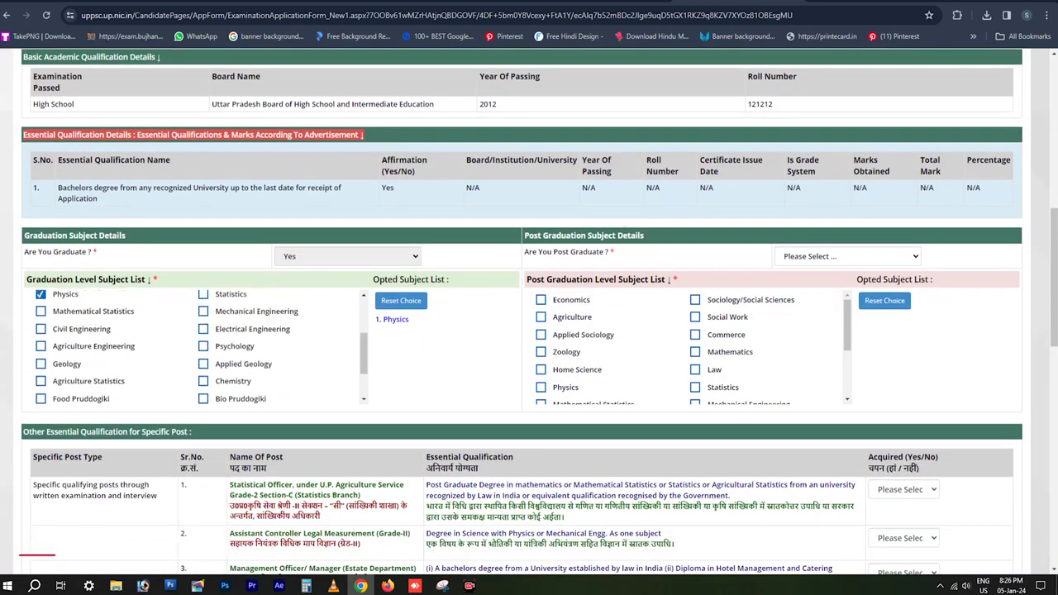
scroll(198, 347, up, 2)
scroll(198, 347, up, 1)
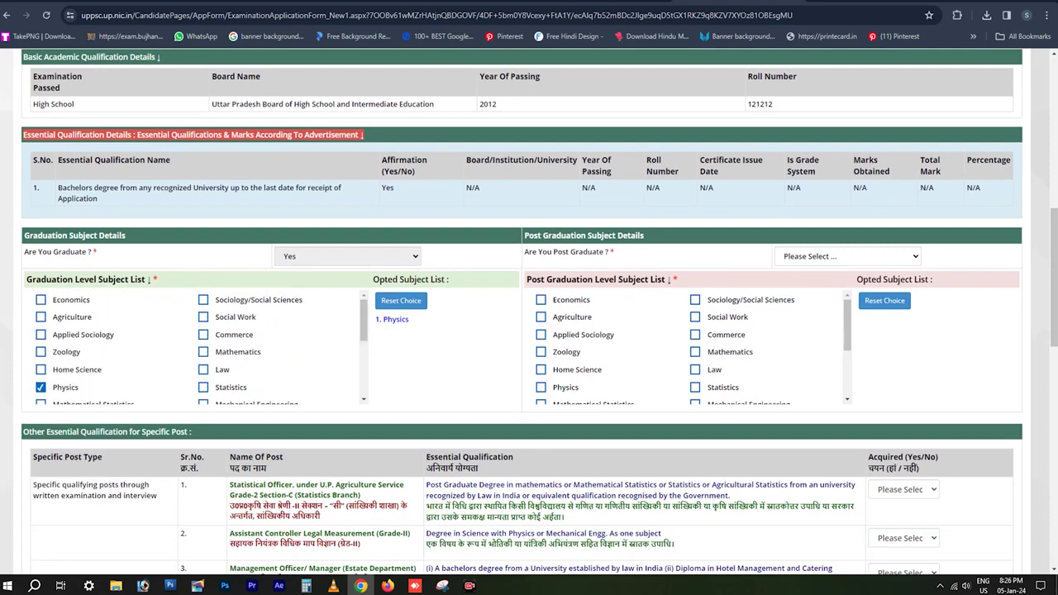
click(202, 351)
Briefly pick post-graduate subjects, then set 'Are You Post Graduate?' to No.
click(849, 256)
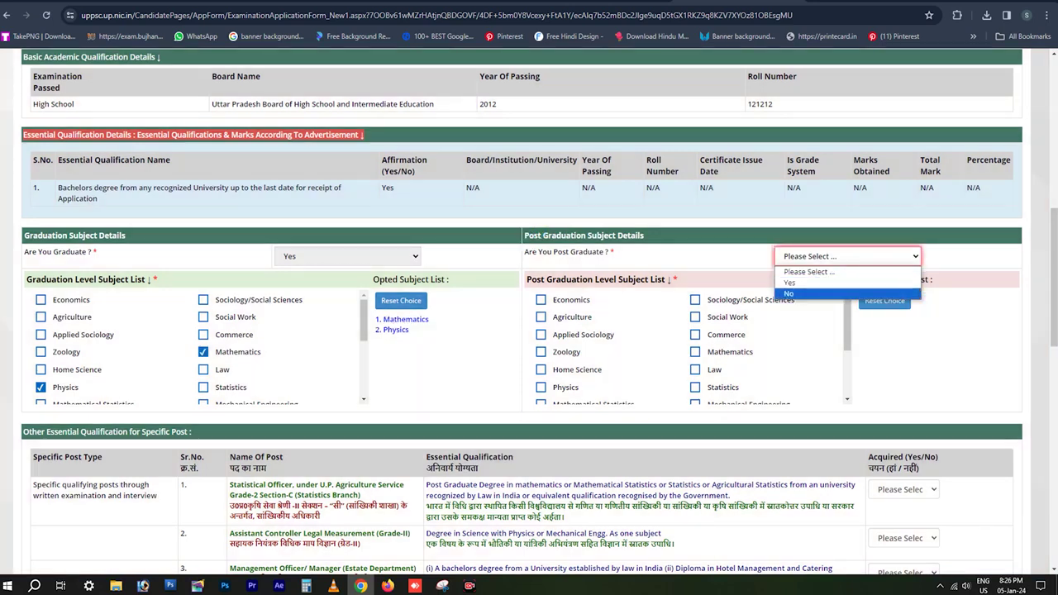
click(842, 280)
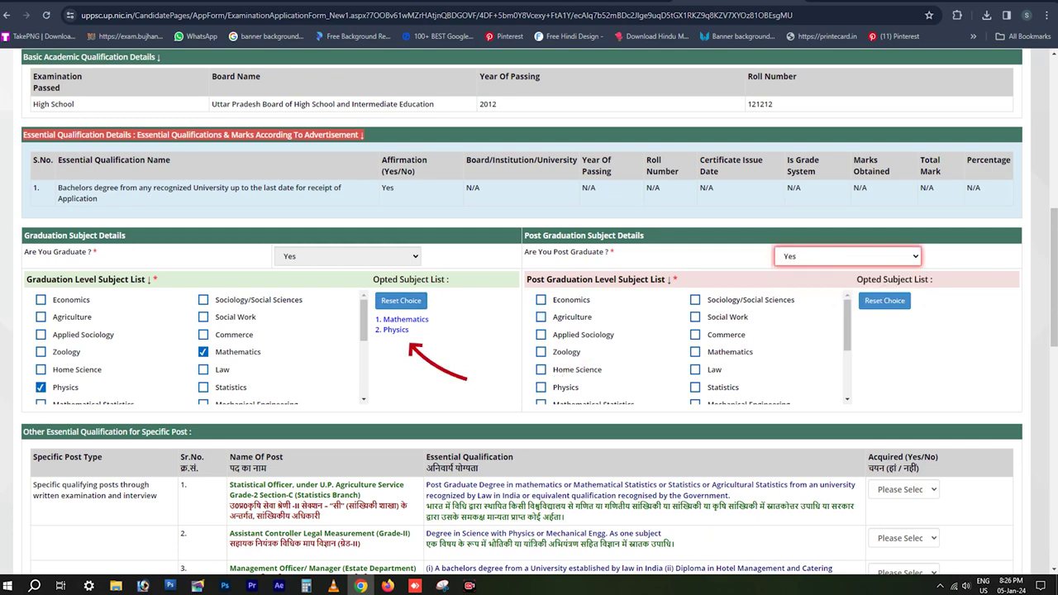
click(541, 351)
click(540, 351)
scroll(694, 347, down, 2)
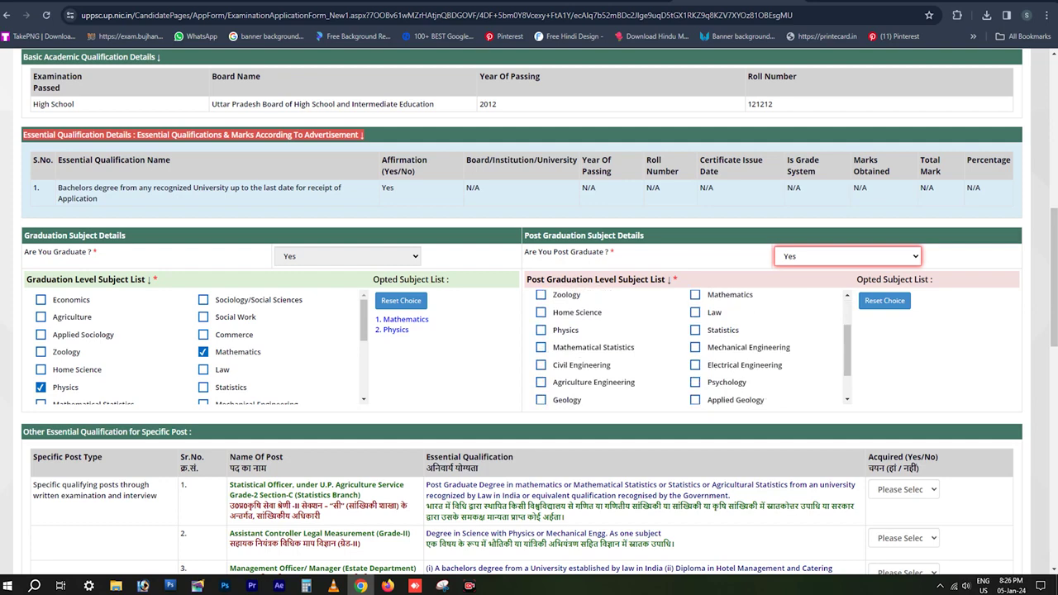
scroll(694, 347, up, 2)
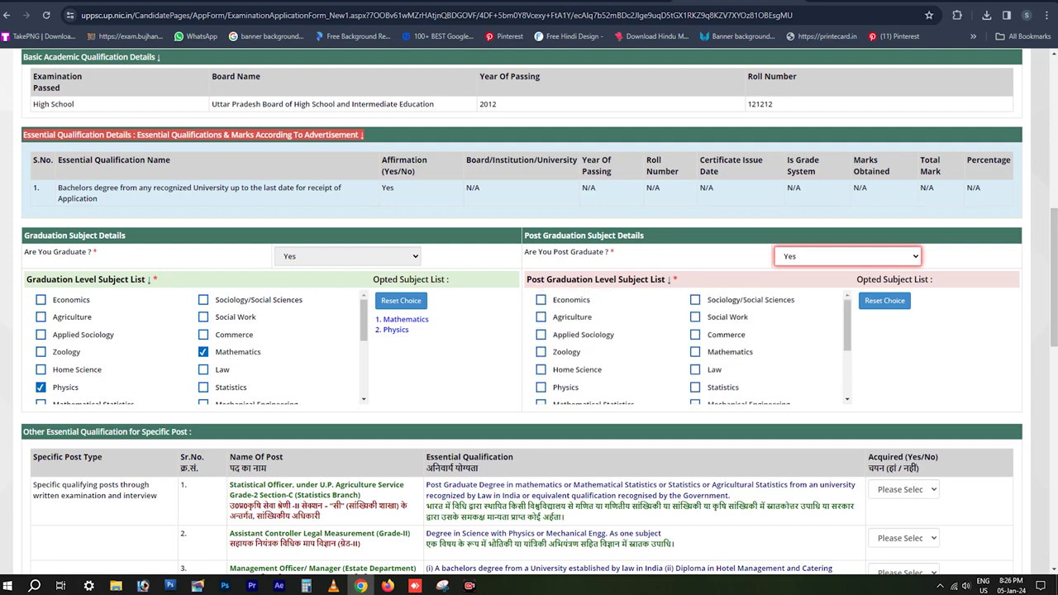
click(695, 351)
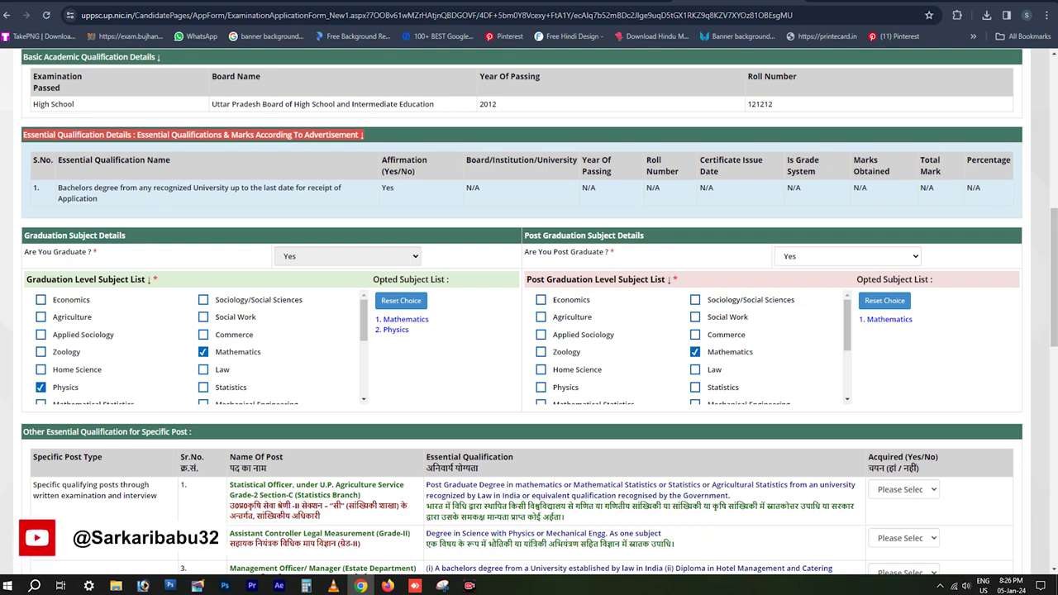
click(847, 256)
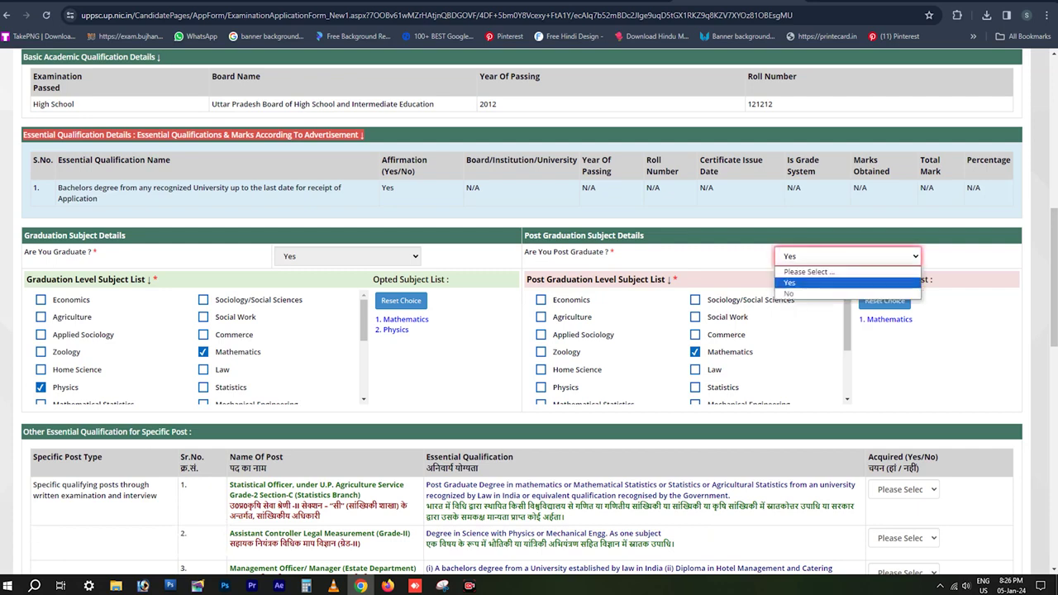
click(788, 293)
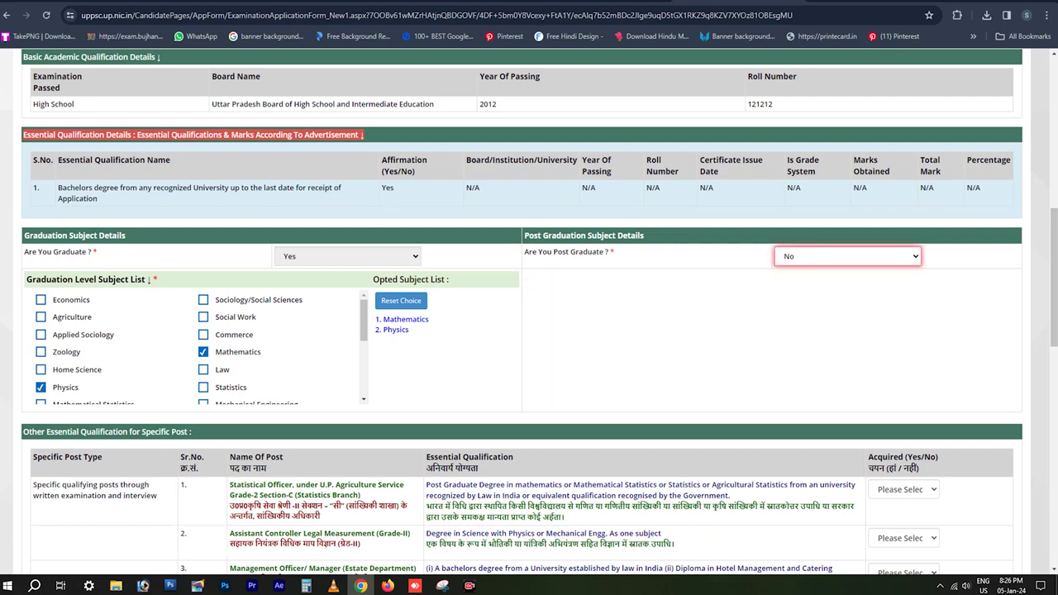
Set Statistical Officer qualification to No and Assistant Controller Legal Measurement to Yes.
scroll(528, 331, down, 2)
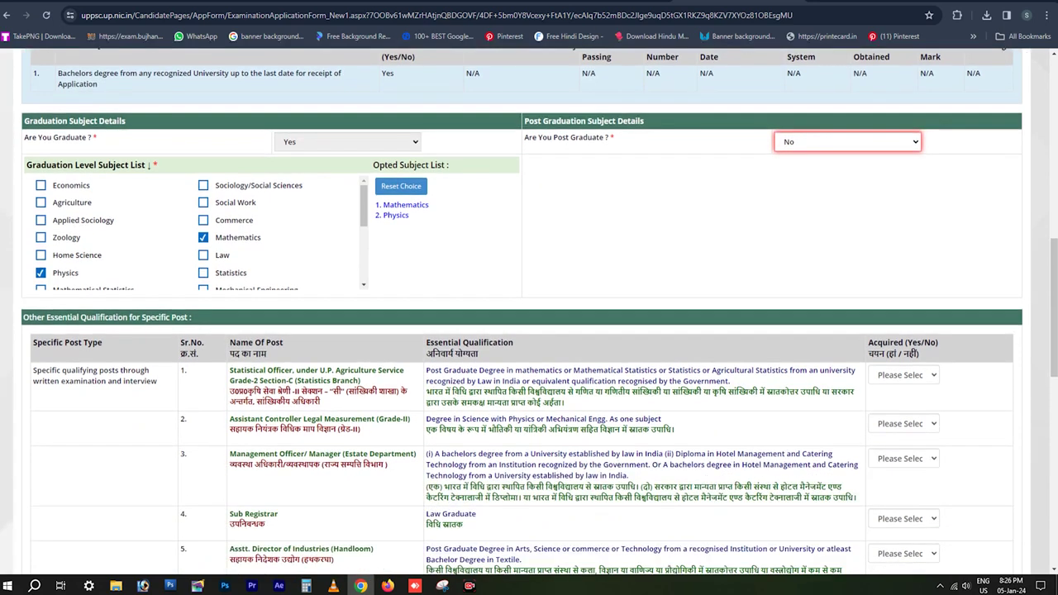
scroll(529, 330, down, 1)
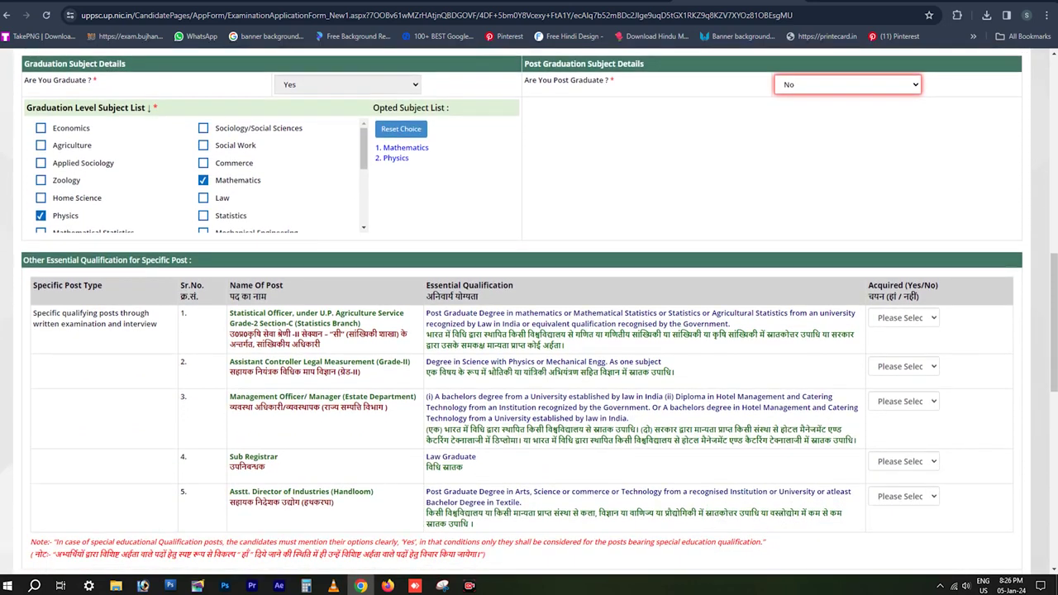
scroll(528, 331, down, 1)
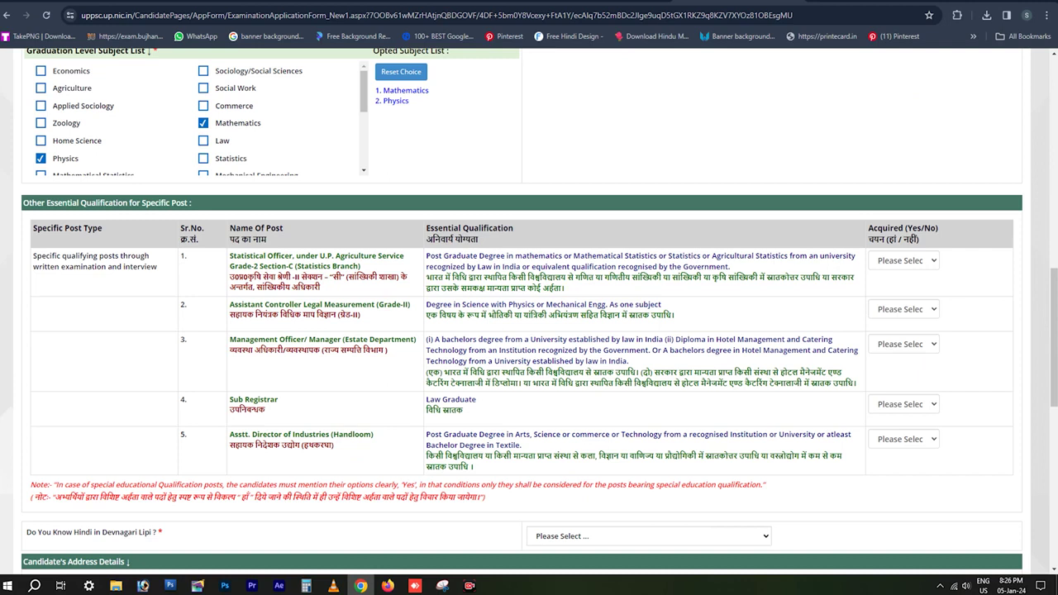
click(902, 261)
key(Down)
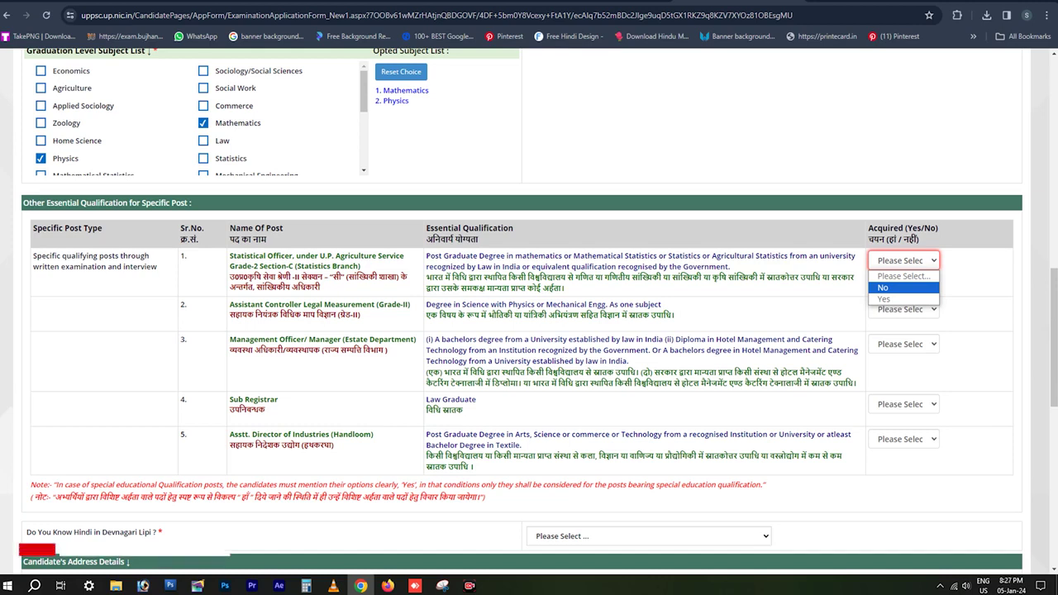
key(Return)
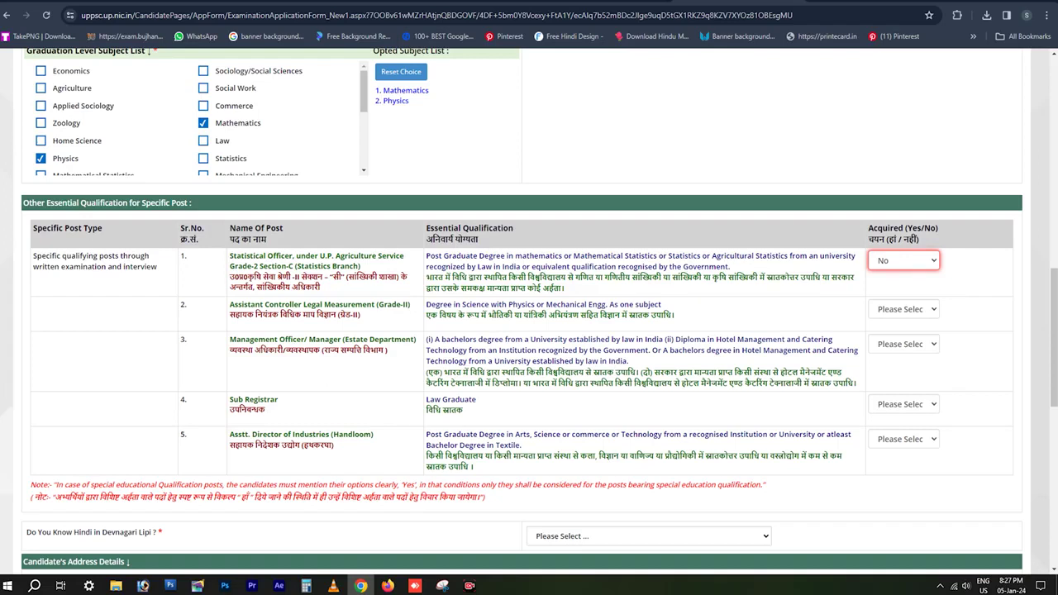
click(903, 309)
key(Down)
key(Down)
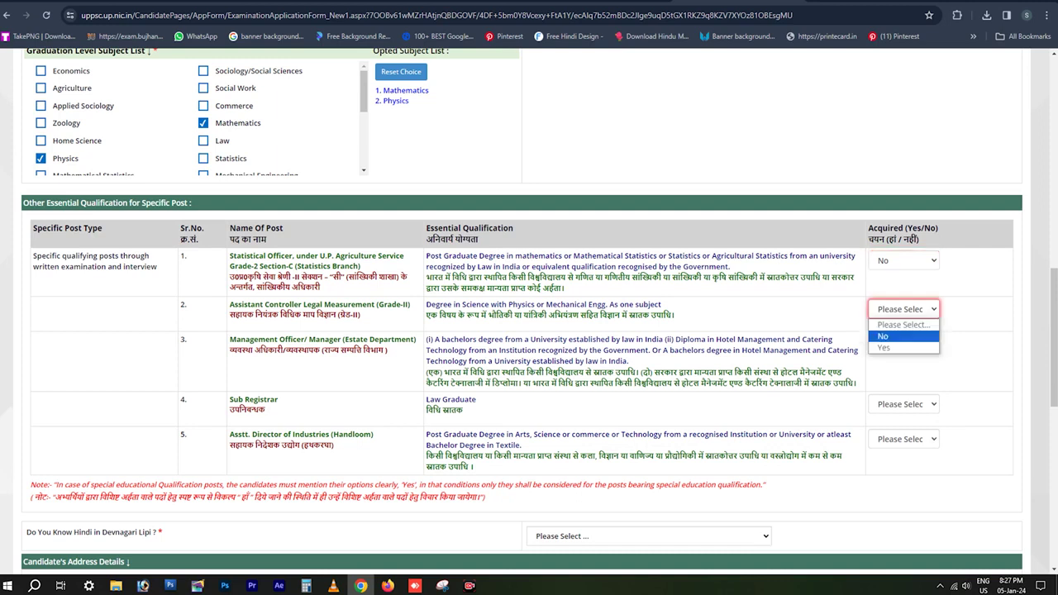
key(Return)
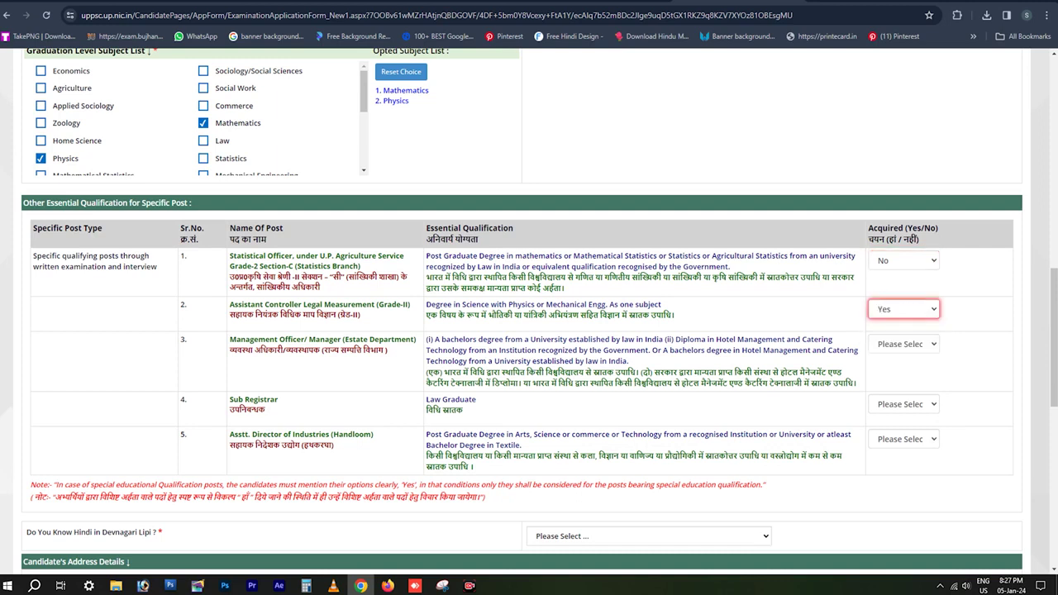
Set Management Officer qualification to No and Sub Registrar to Yes.
click(904, 343)
key(Down)
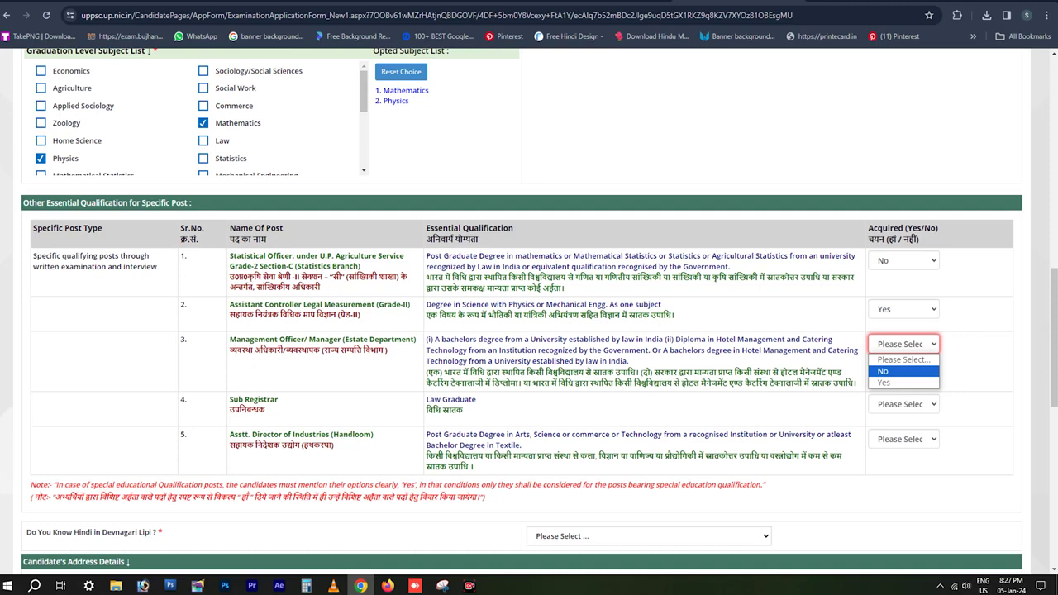
key(Return)
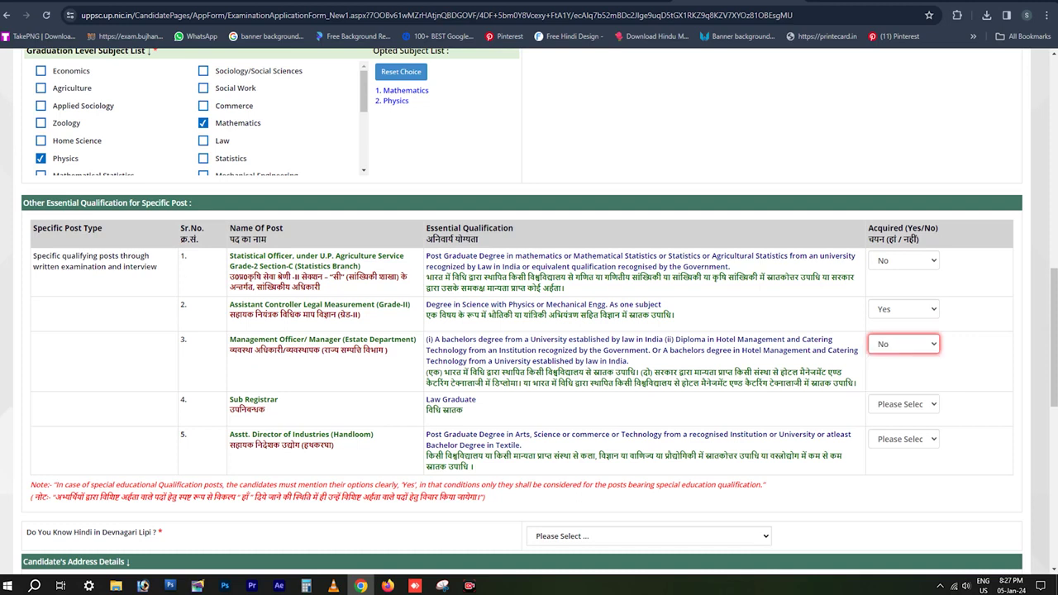
key(Tab)
key(alt+Down)
key(Down)
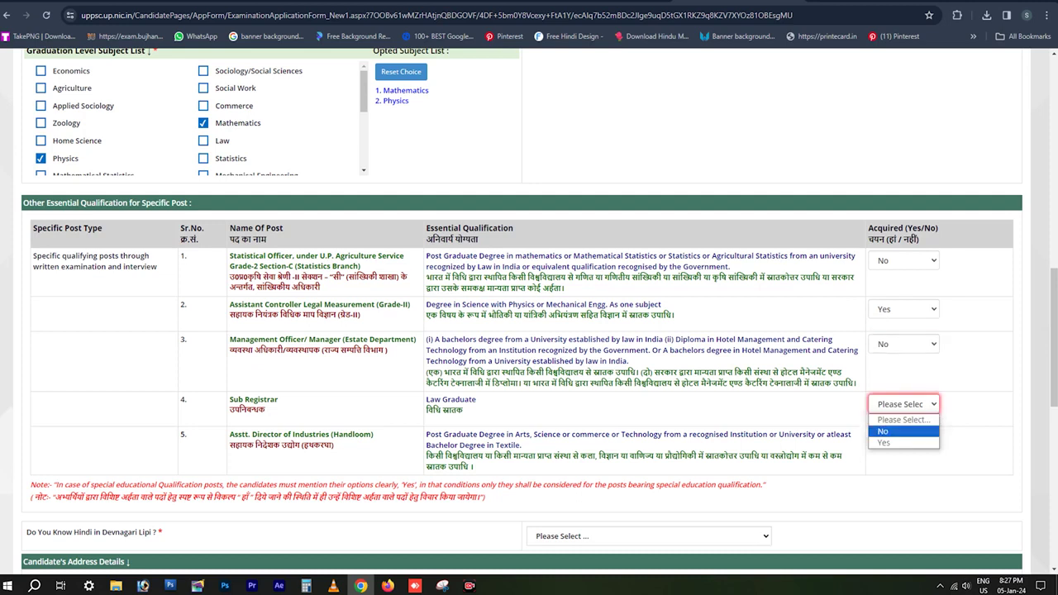
key(Return)
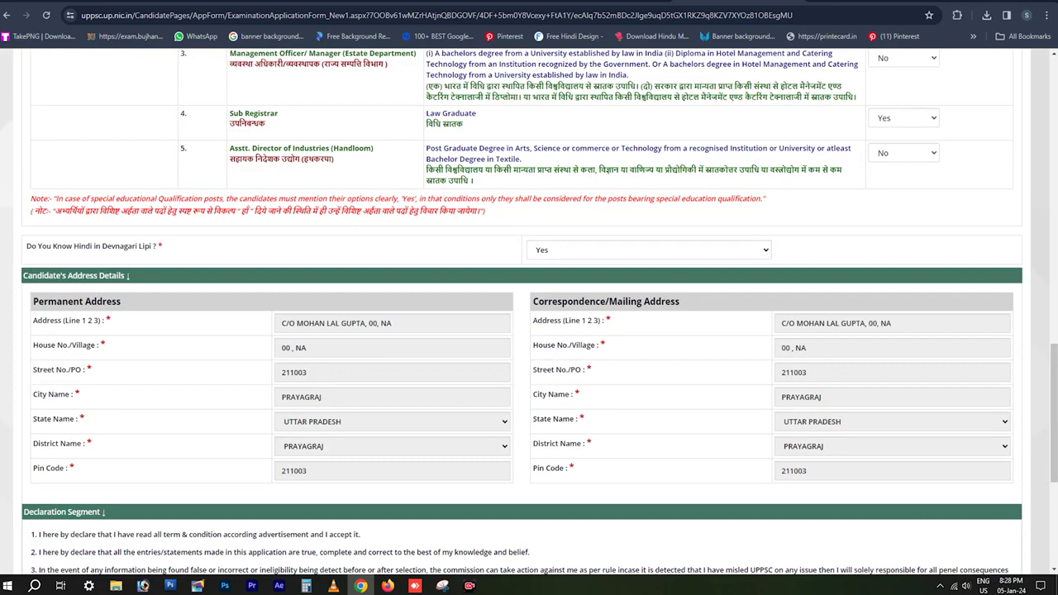
Answer Yes to 'I accept the above declarations'.
scroll(529, 313, down, 3)
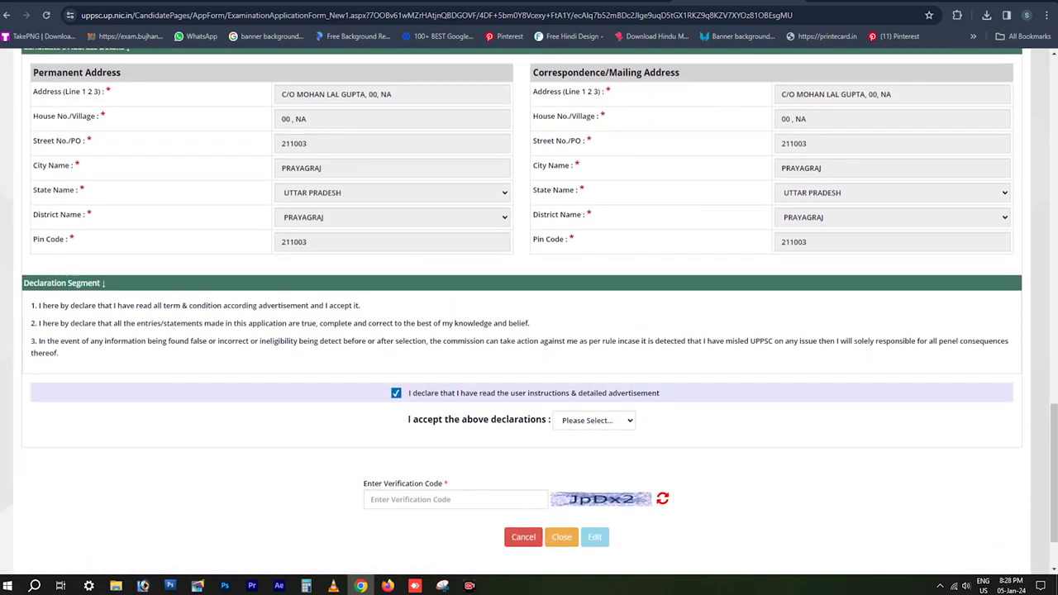
click(593, 419)
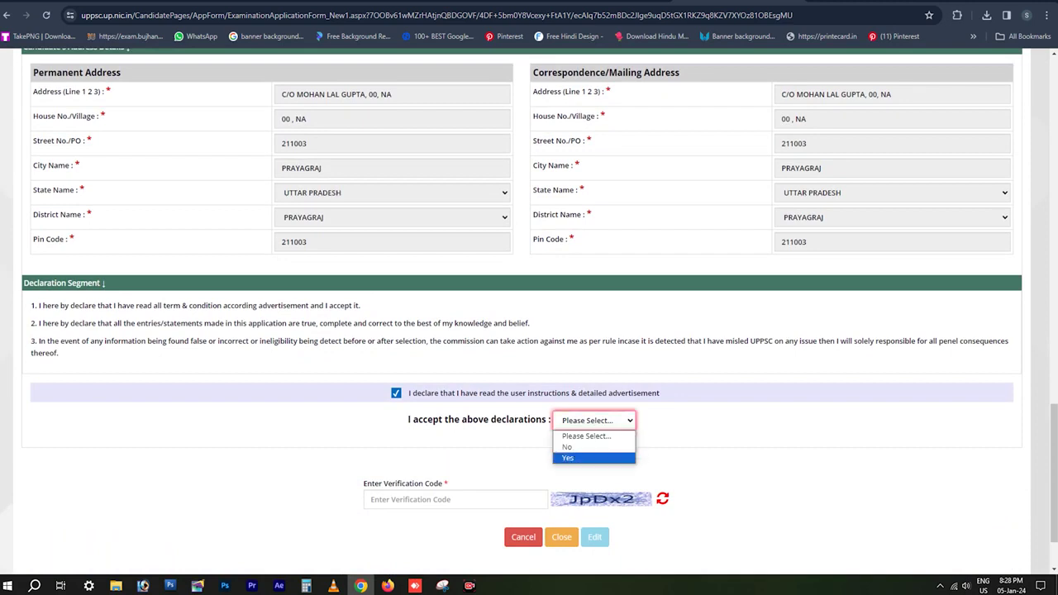
click(579, 444)
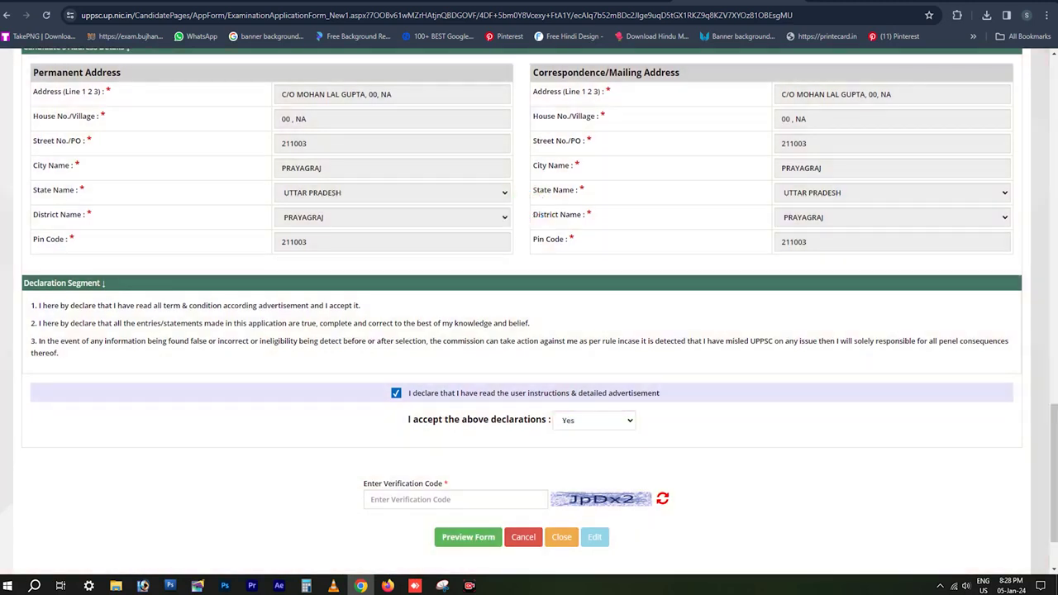
Enter the captcha verification code and request the application form preview, confirming the prompt.
scroll(529, 314, down, 1)
click(455, 415)
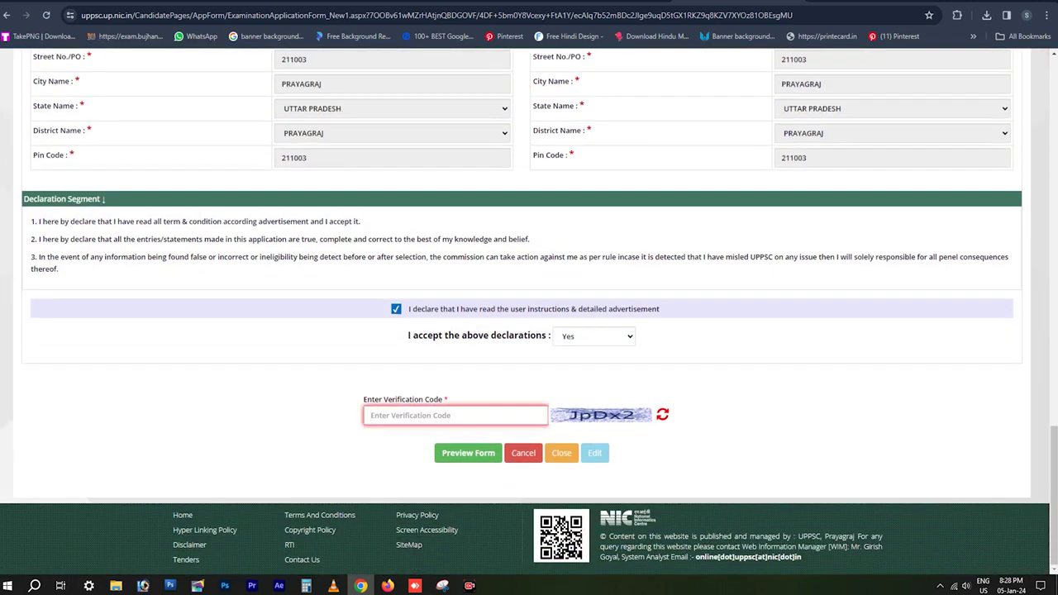
click(454, 415)
text(ax)
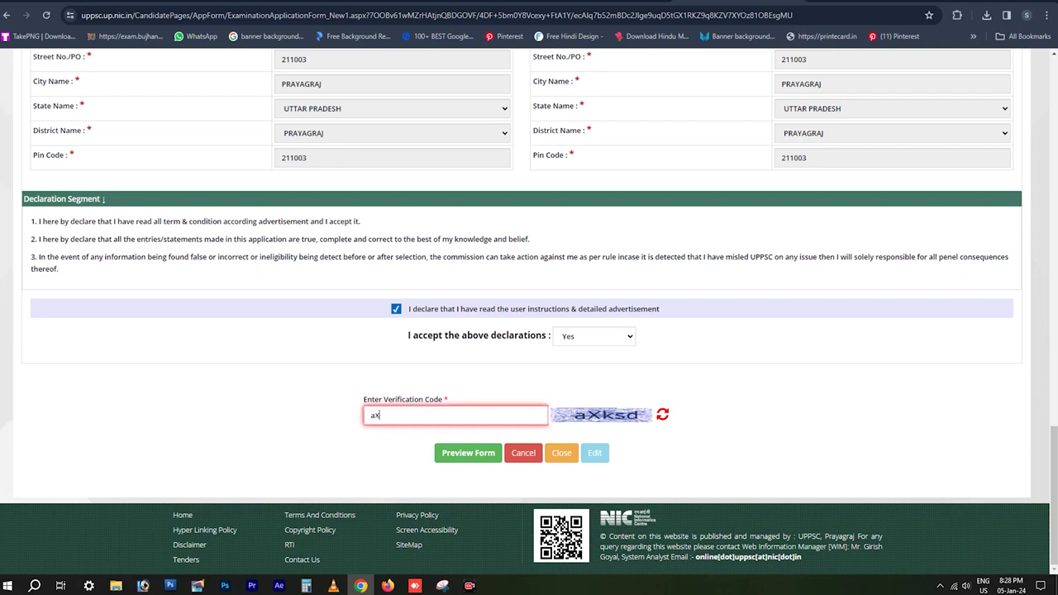
text(ksd)
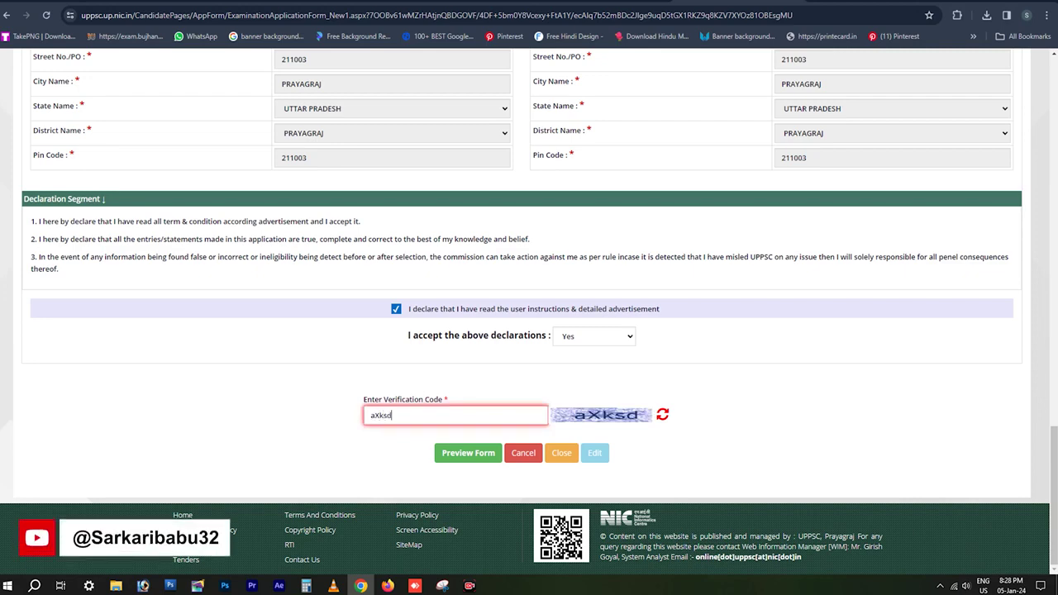
key(Return)
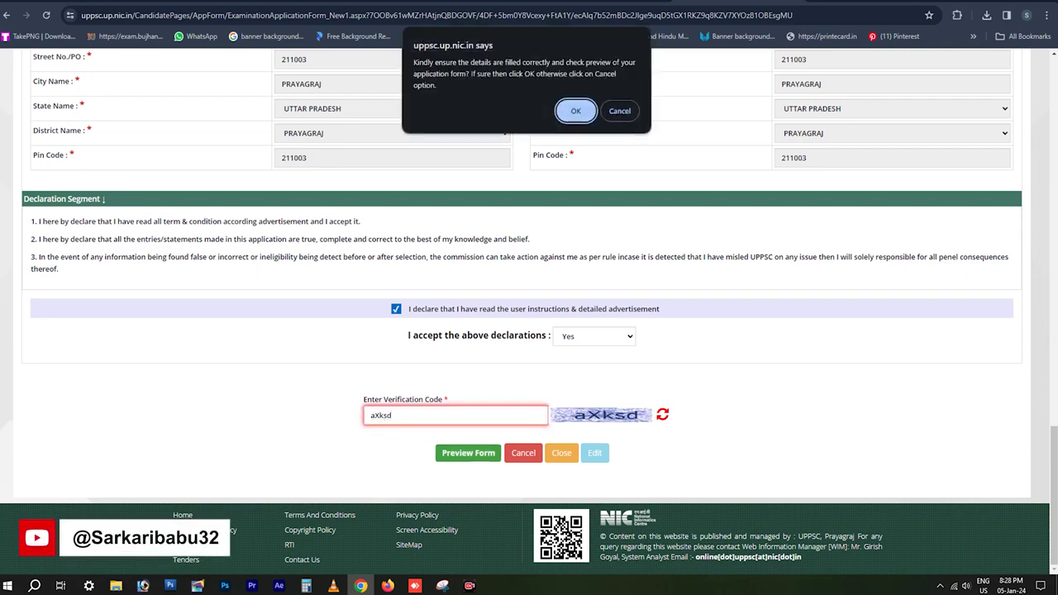
key(Return)
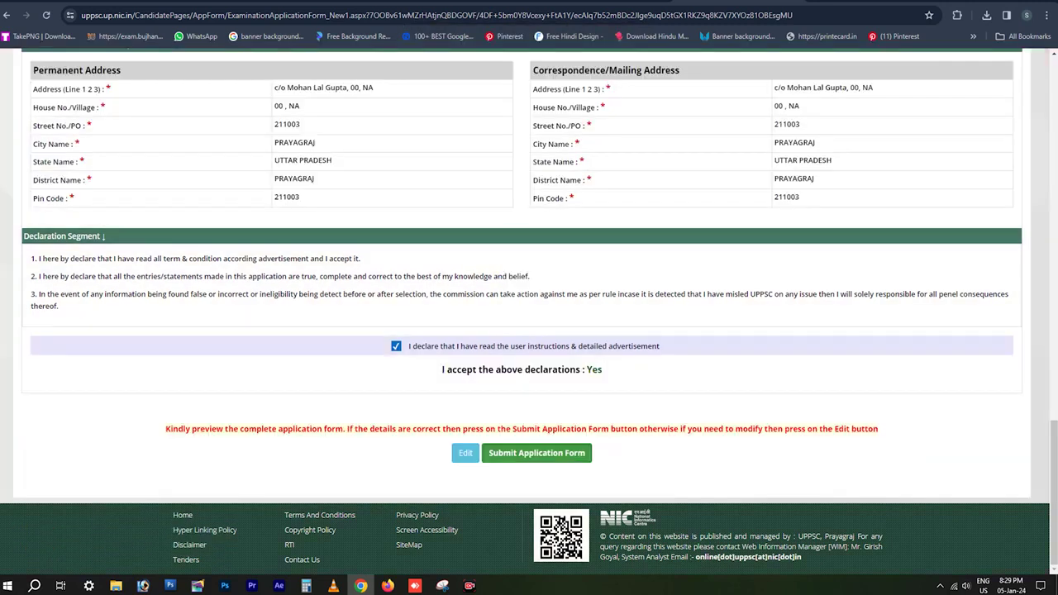
Submit the PCS EXAMINATION-2024 application form and proceed to pay the 125 fee.
click(536, 452)
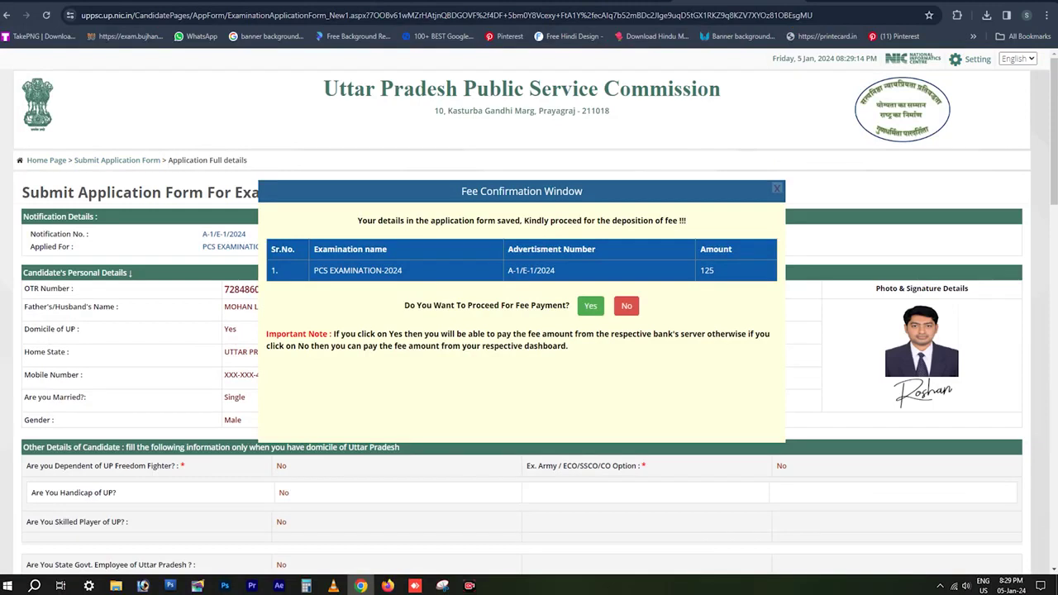
click(590, 305)
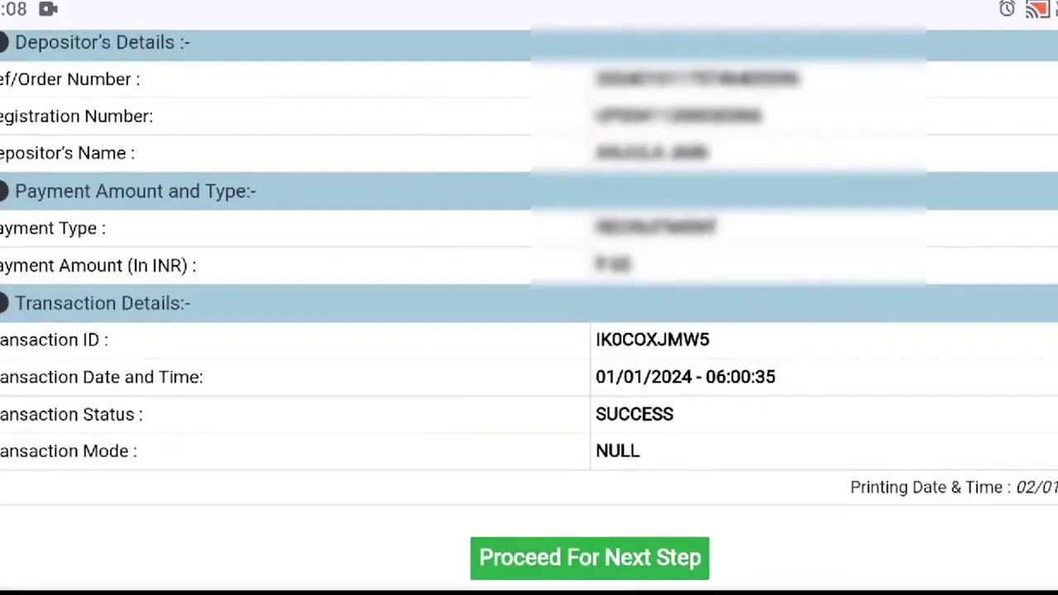
Move past the payment receipt and scroll the application form to its 'provisionally accepted' status, submitted 02/01/2024 18:05:53.
click(589, 556)
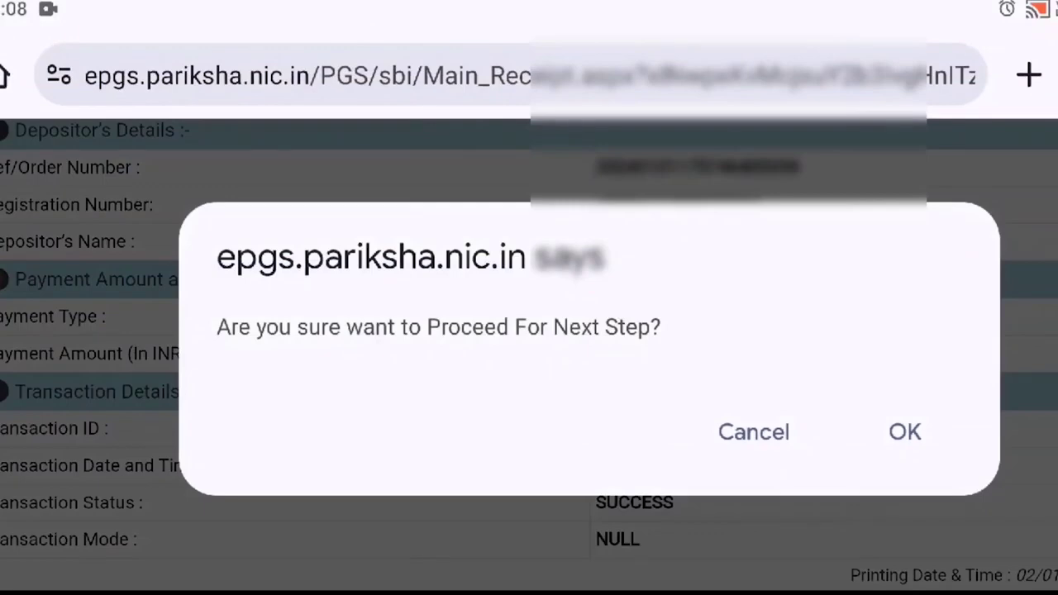
key(Return)
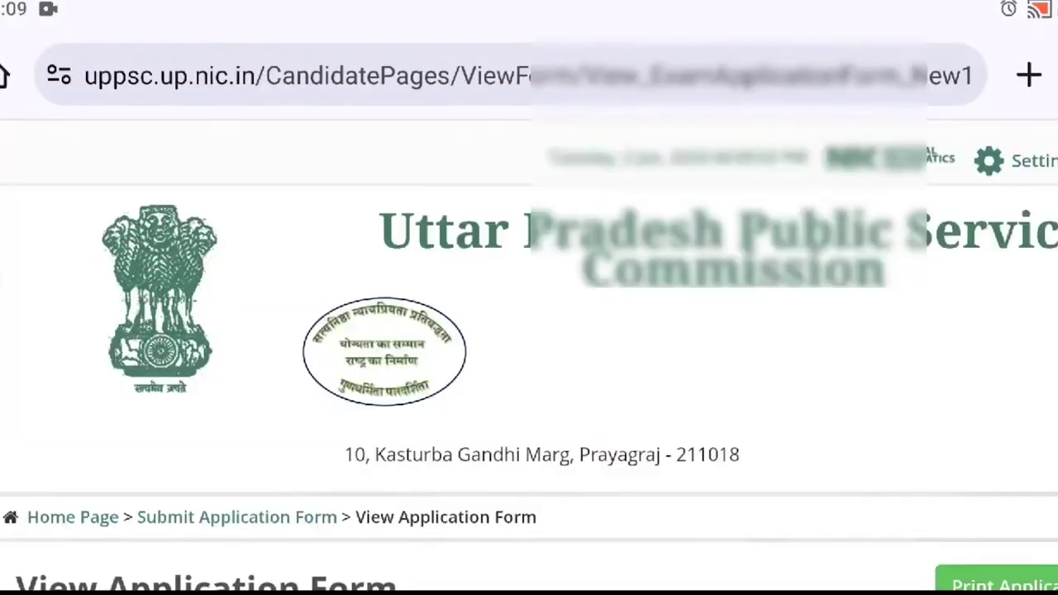
scroll(528, 355, down, 10)
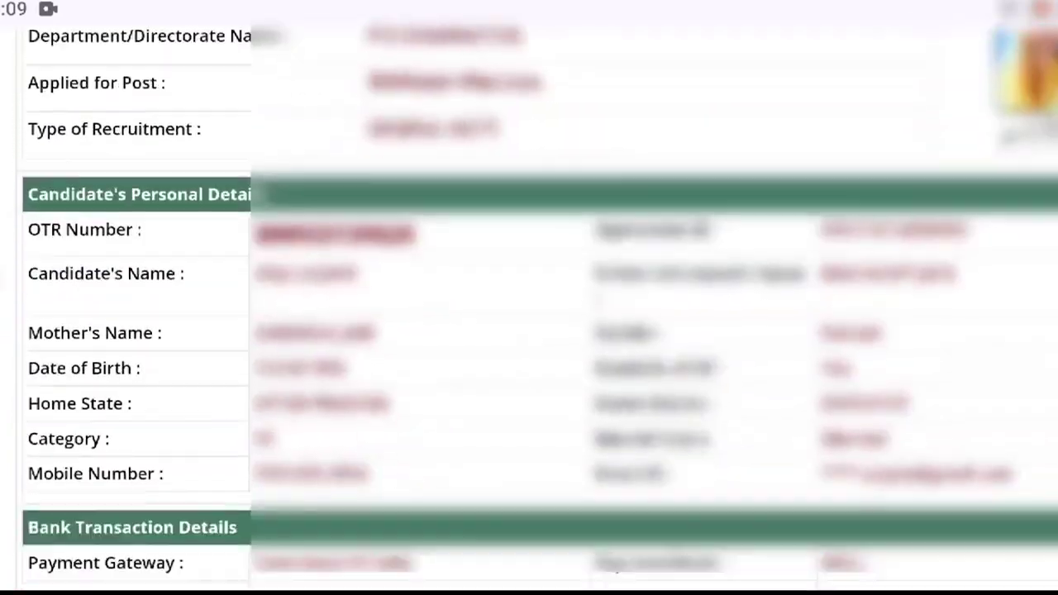
scroll(529, 355, down, 15)
scroll(529, 355, down, 15)
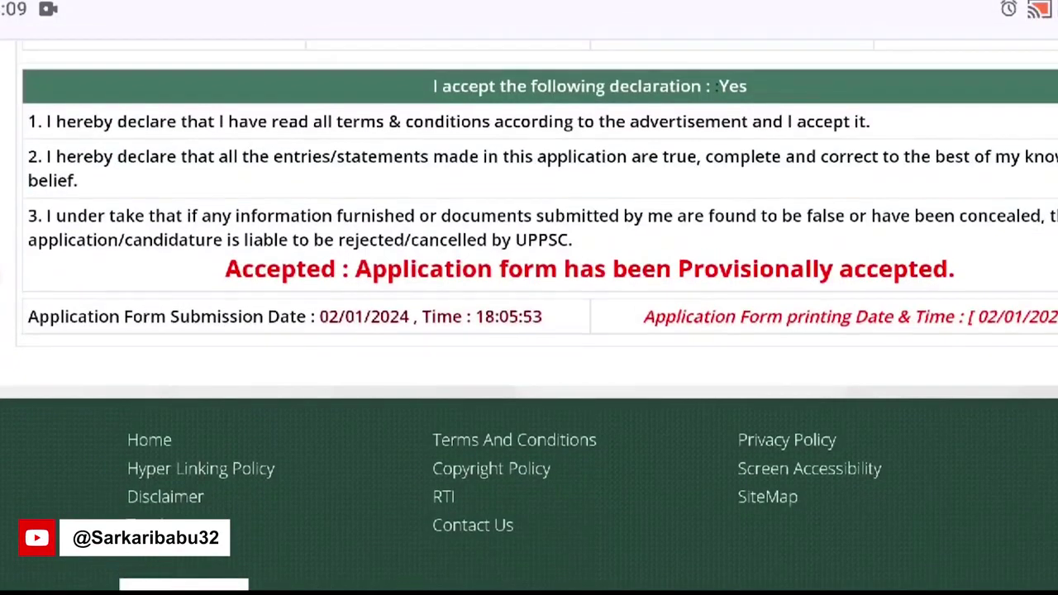
scroll(529, 312, down, 1)
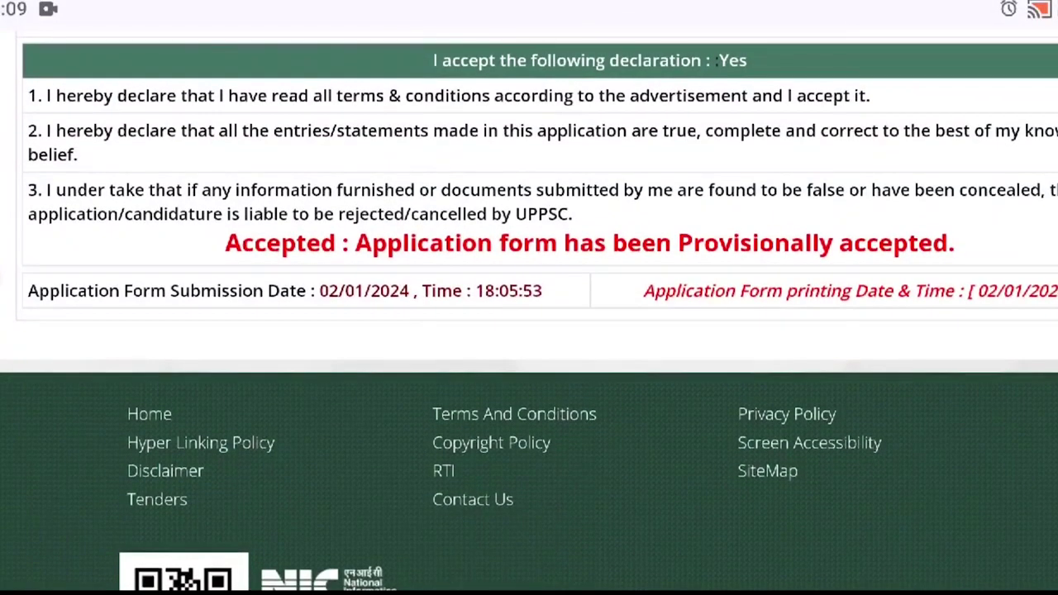